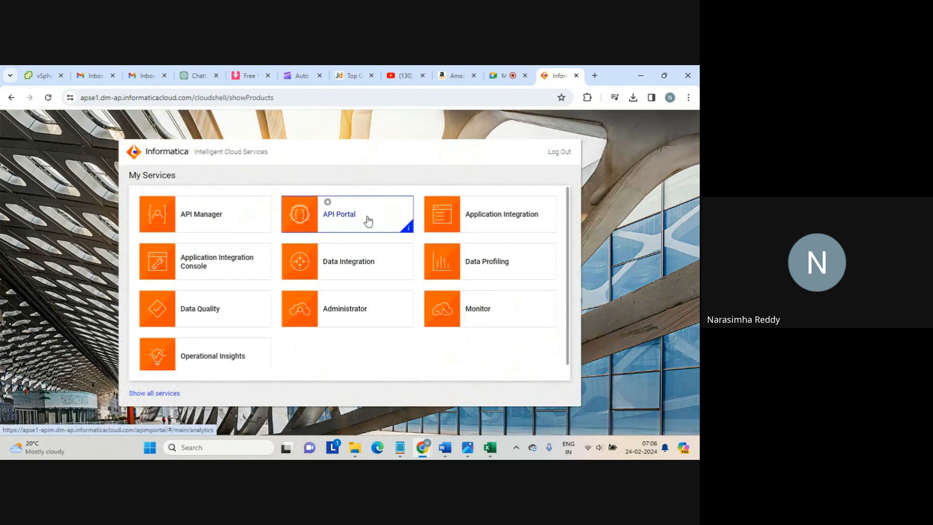
Open the Data Integration service from the My Services page
click(342, 265)
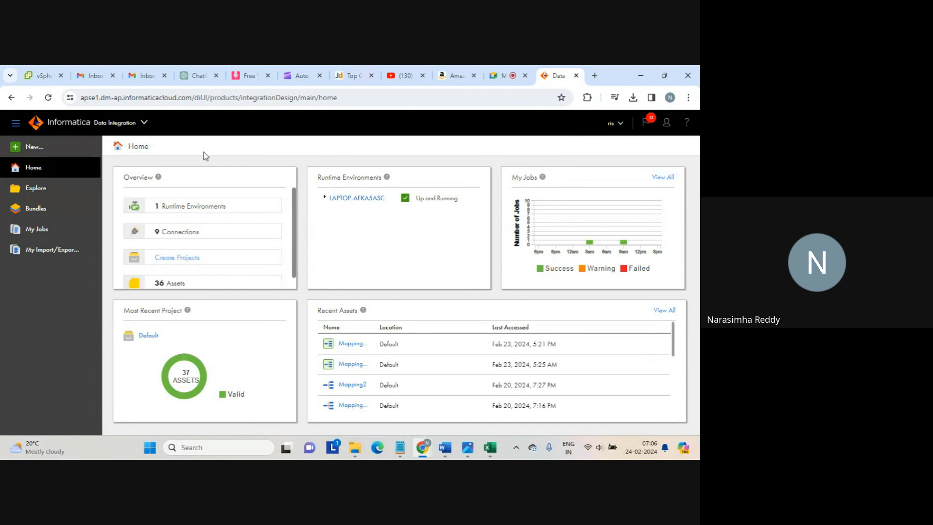
Create a new mapping task from the Warehousing Slowly Changing Dimension Type 1 template
click(35, 148)
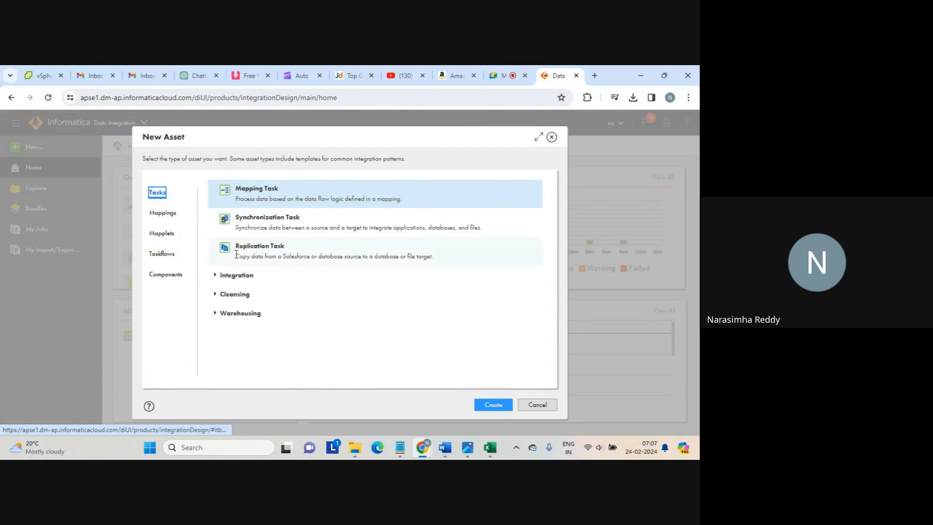
click(215, 314)
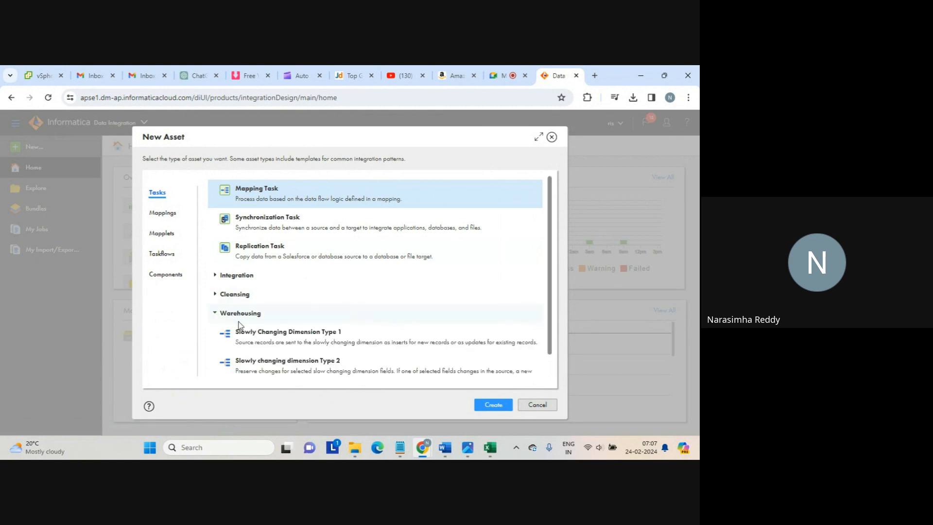
scroll(551, 290, down, 1)
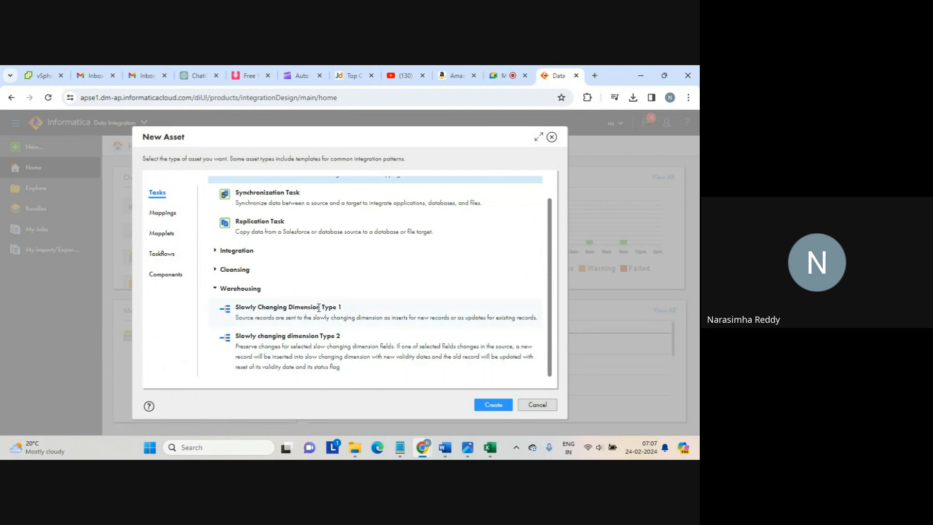
click(318, 307)
click(492, 404)
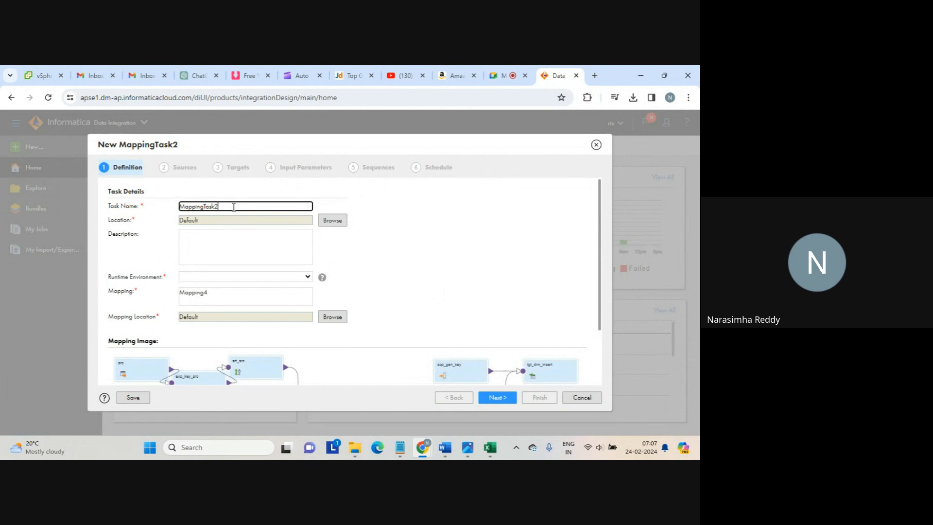
Rename the task to MappingTask_scd1
key(BackSpace)
text(_s d1)
key(BackSpace)
key(BackSpace)
key(BackSpace)
text(cd1)
click(385, 233)
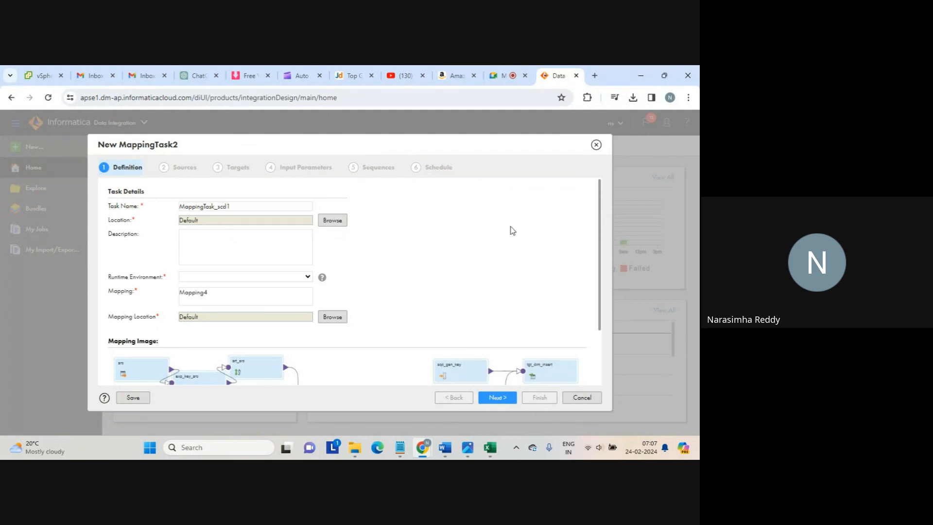
Run the task on LAPTOP-AFKA5ASC and advance to the Sources step
click(308, 277)
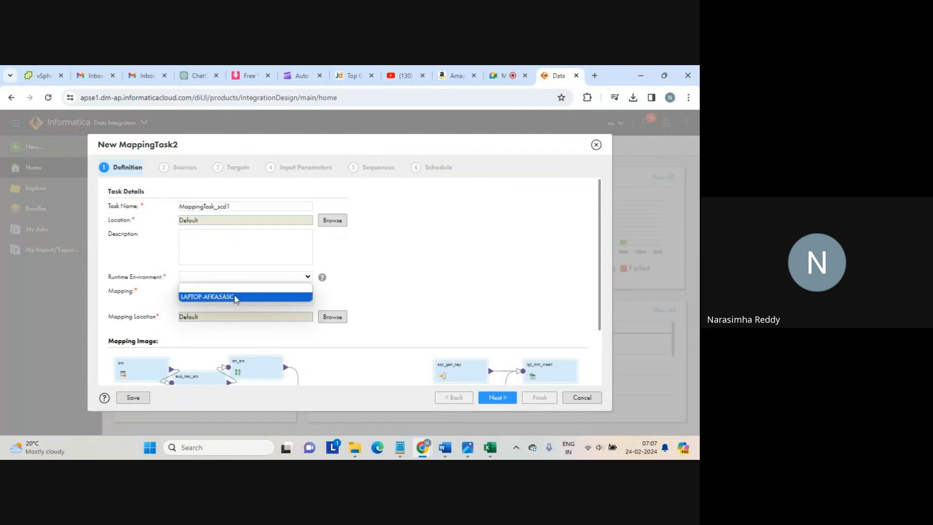
click(236, 297)
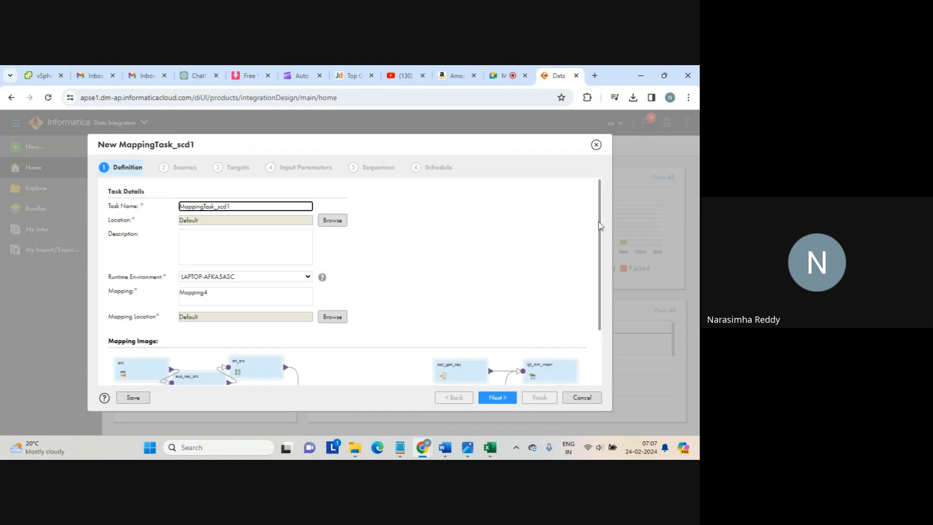
drag(602, 226, 601, 288)
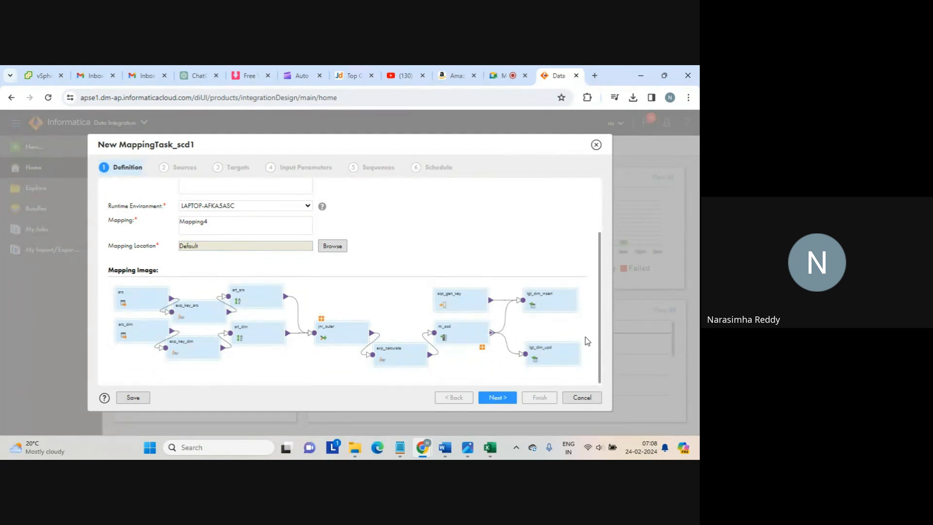
click(497, 398)
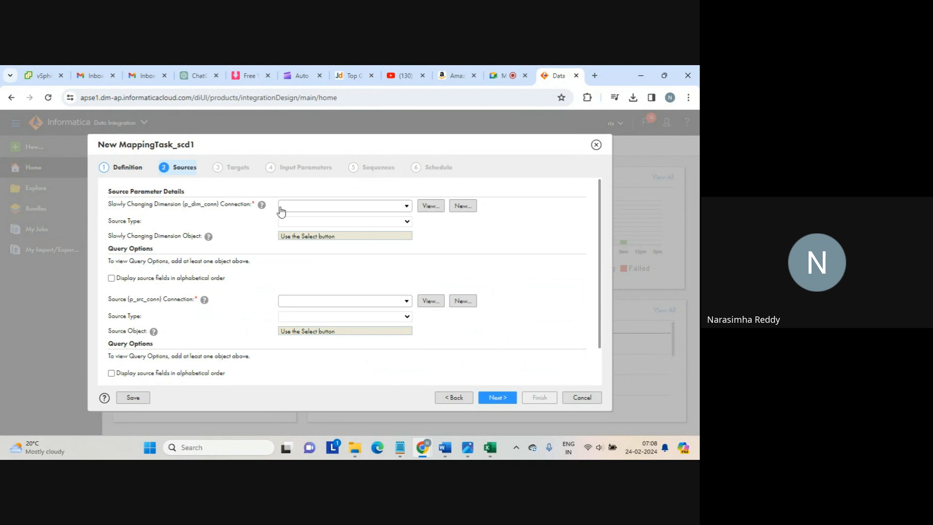
Set the dimension connection to source_file_connection and choose seq_1.txt as its object
drag(189, 205, 218, 204)
click(406, 207)
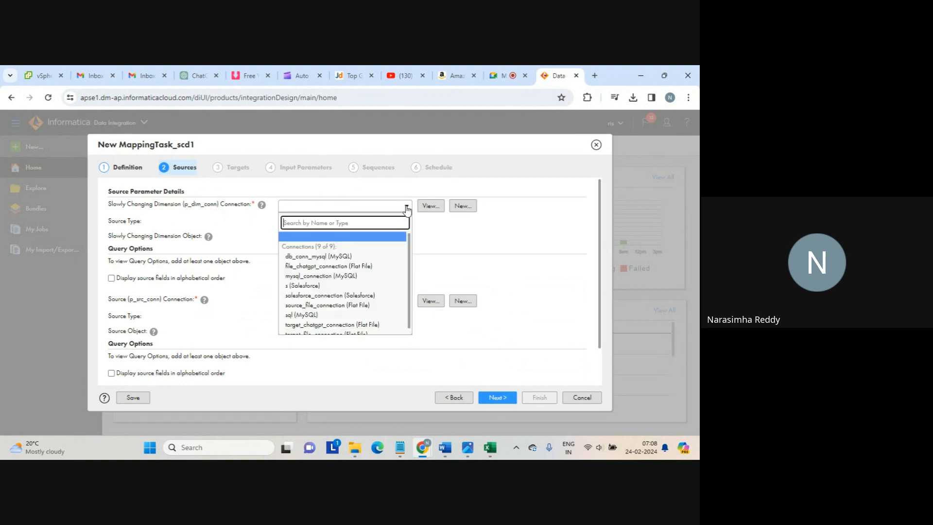
click(333, 305)
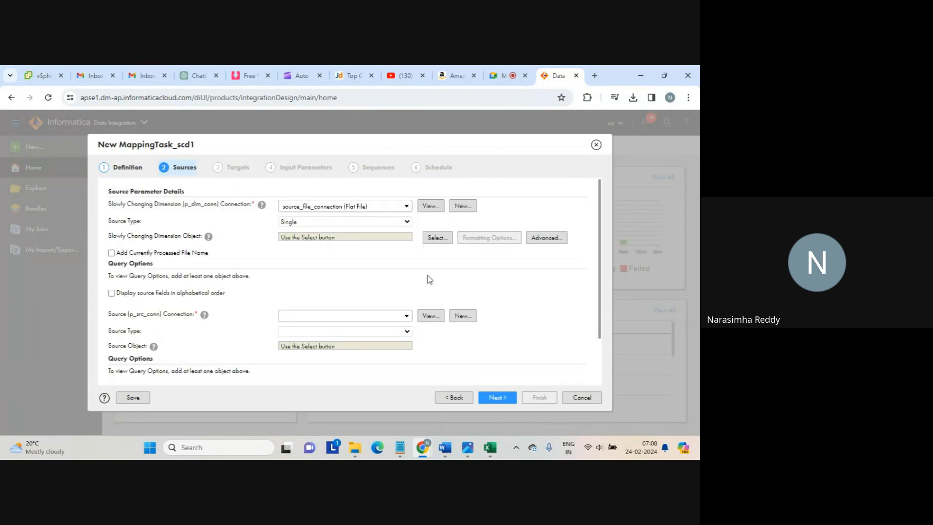
click(437, 239)
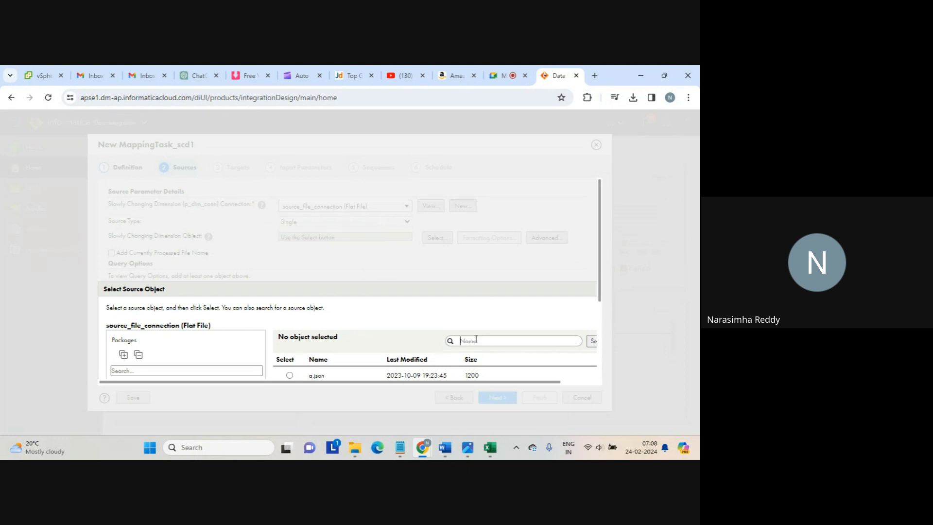
text(seq)
click(593, 341)
drag(601, 267, 601, 317)
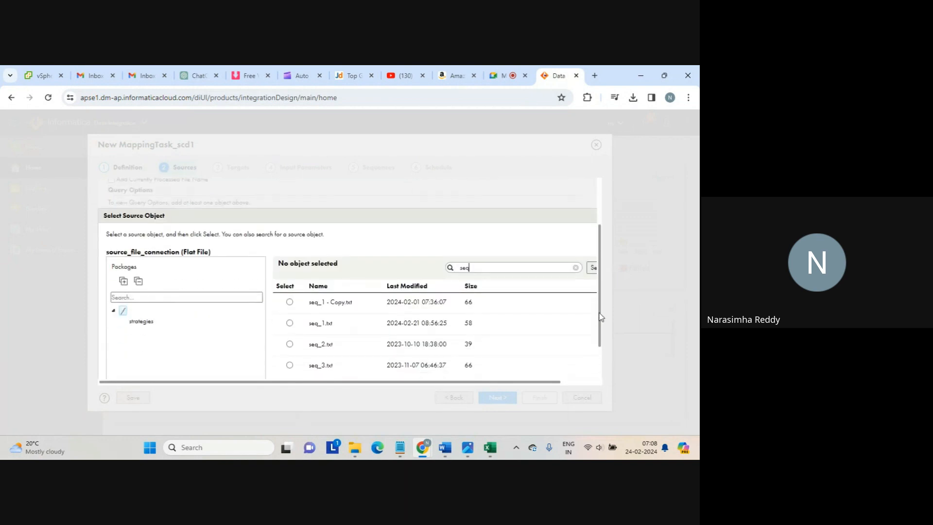
click(290, 323)
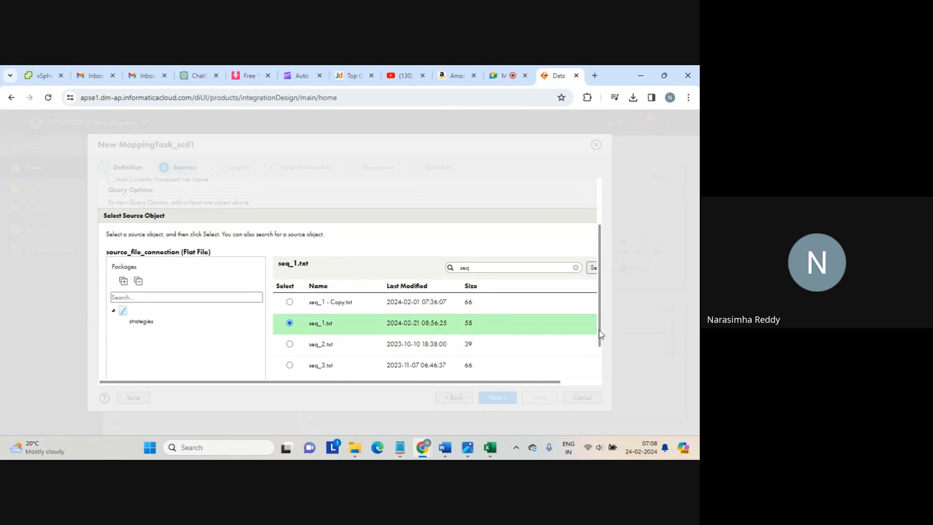
drag(601, 334, 605, 386)
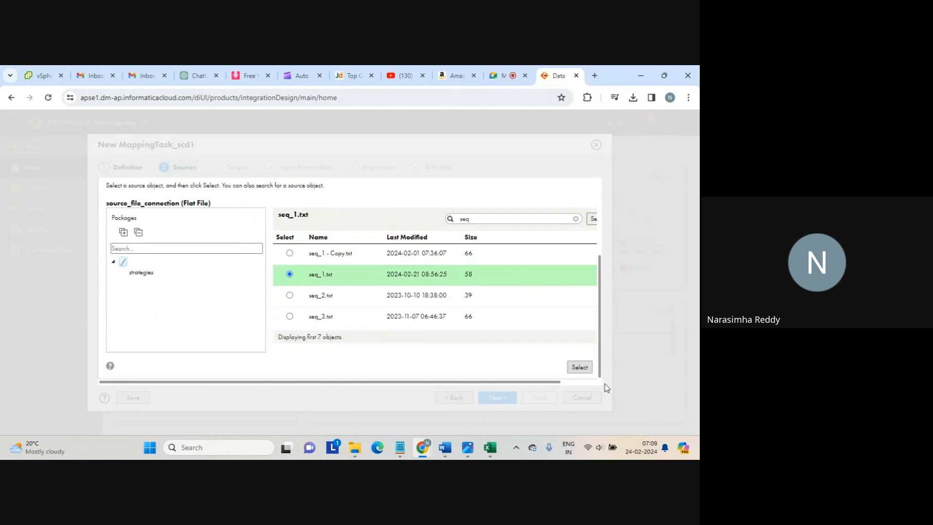
click(579, 368)
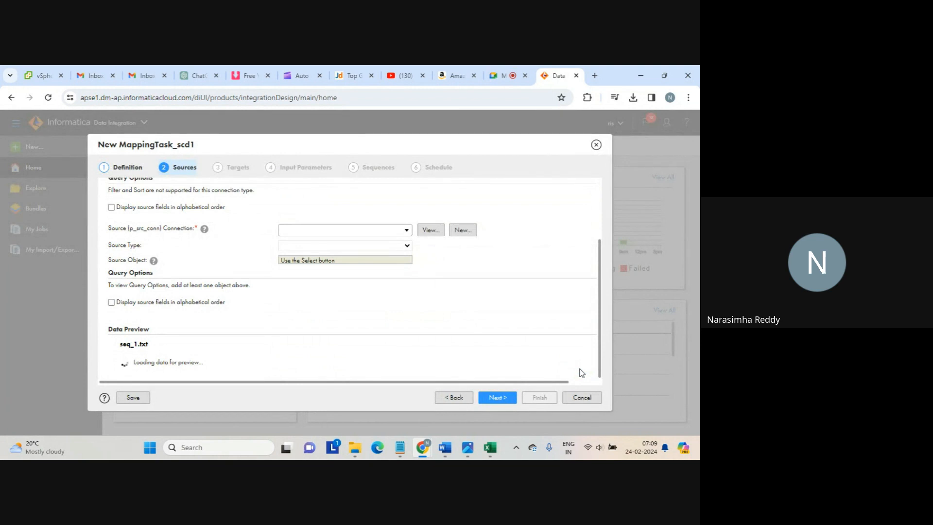
scroll(601, 289, down, 1)
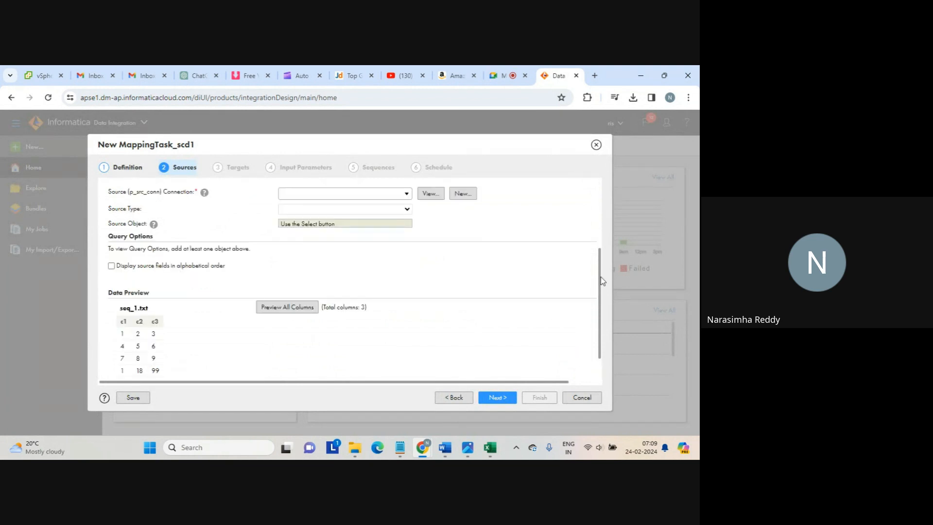
scroll(596, 254, up, 3)
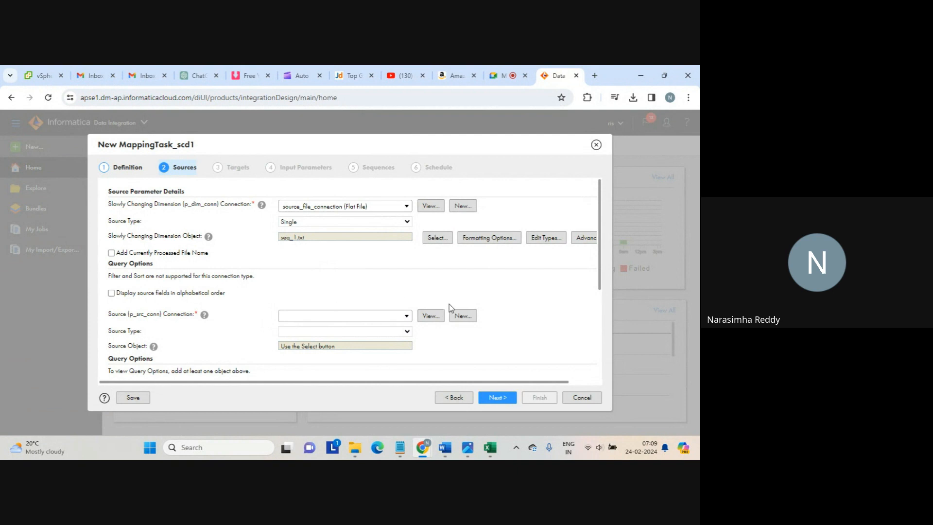
Set the source to source_file_connection with seq_2.txt, then advance to Targets
click(407, 317)
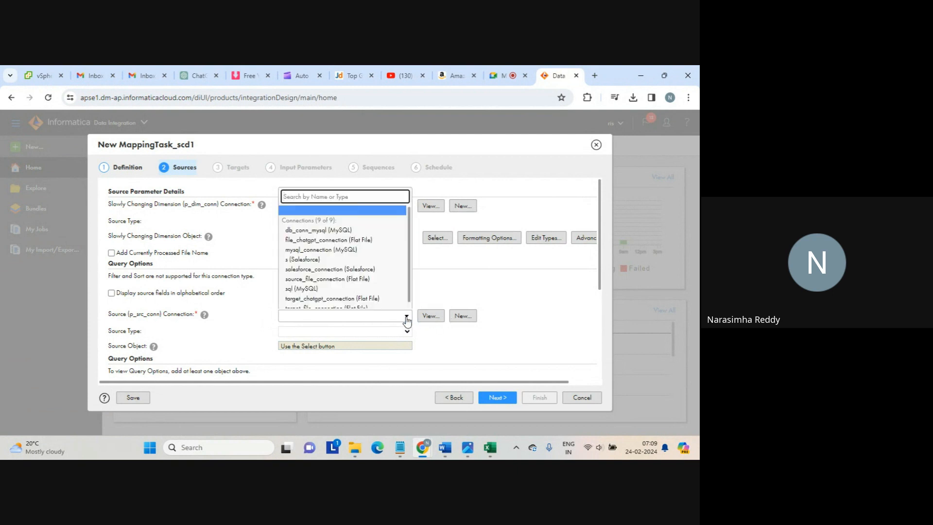
click(381, 280)
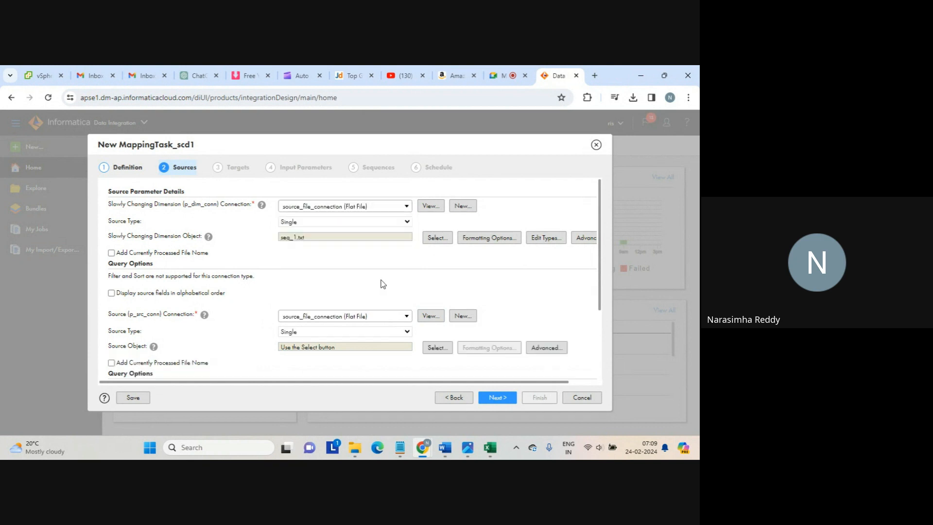
click(436, 348)
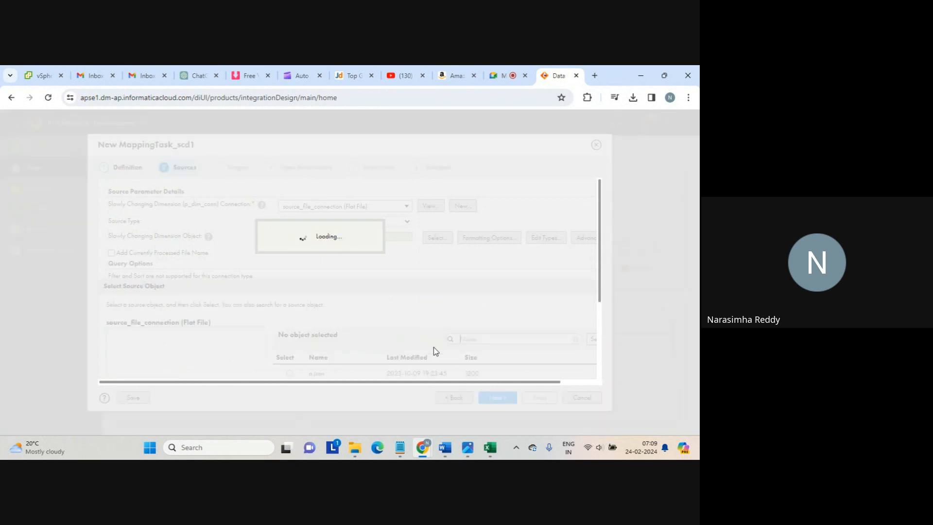
click(480, 338)
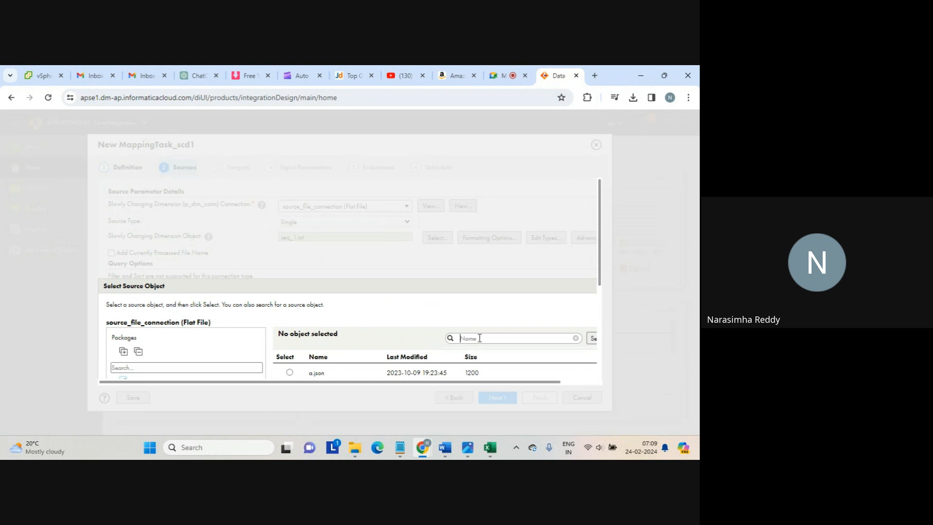
text(seq)
click(593, 340)
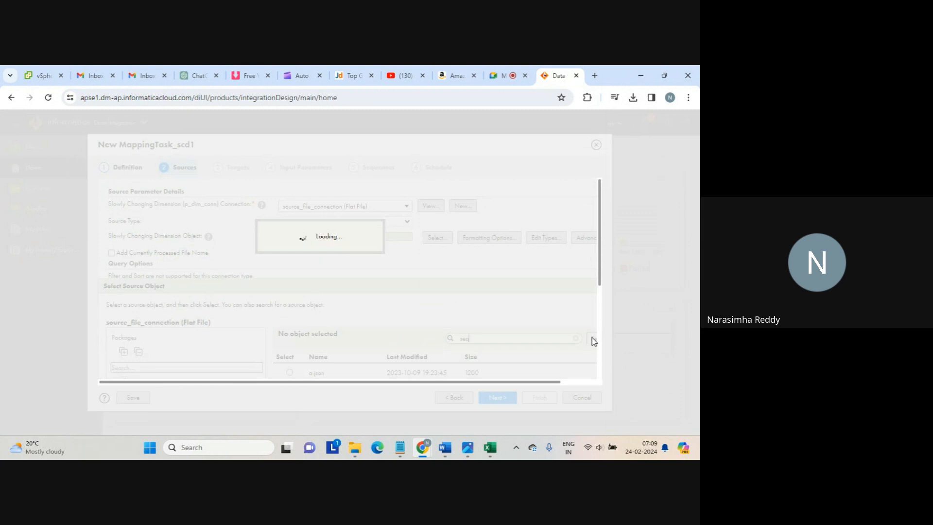
drag(601, 258, 600, 318)
click(290, 303)
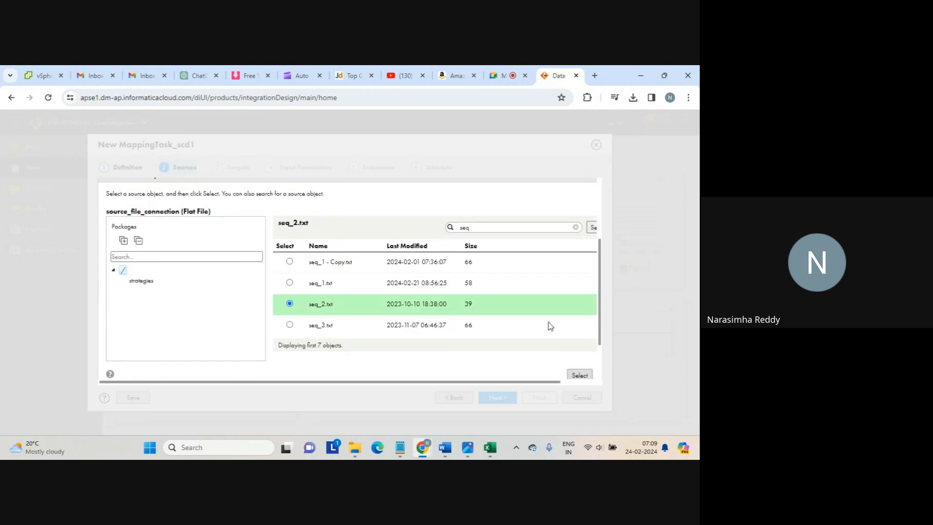
click(579, 375)
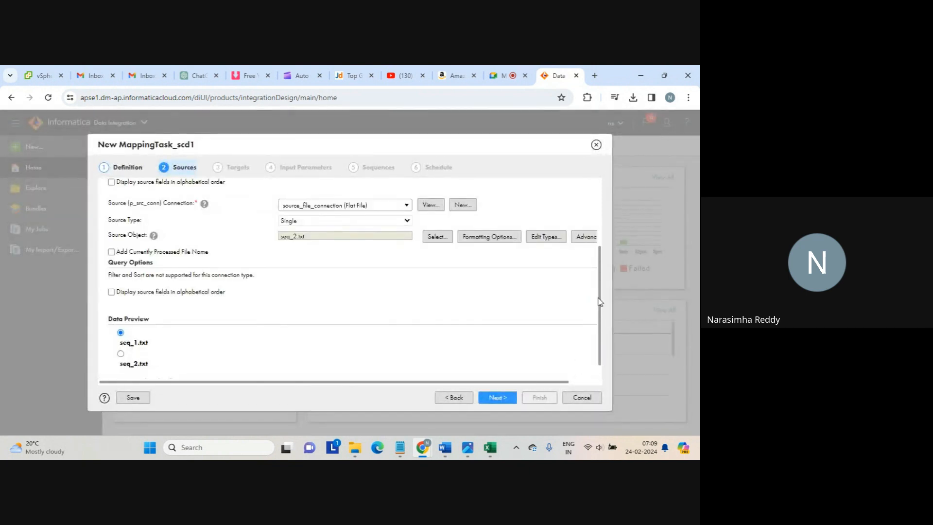
drag(600, 292, 587, 229)
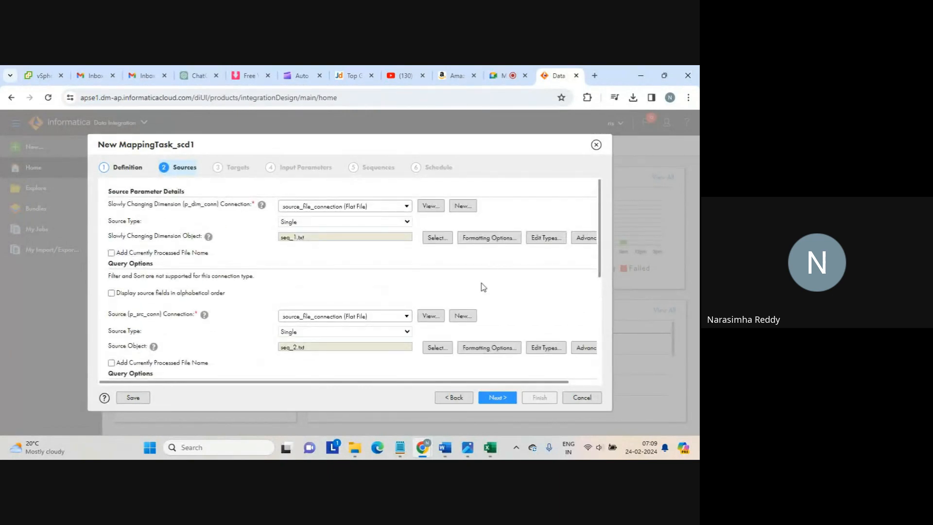
click(493, 397)
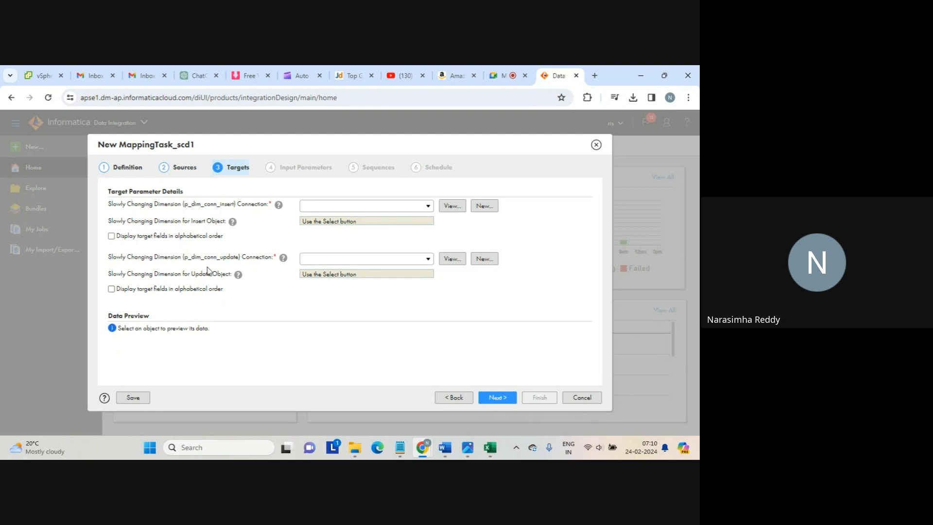
Set the insert target connection to target_file_connection with address_part_1.py as its object
drag(197, 204, 231, 204)
drag(202, 256, 245, 253)
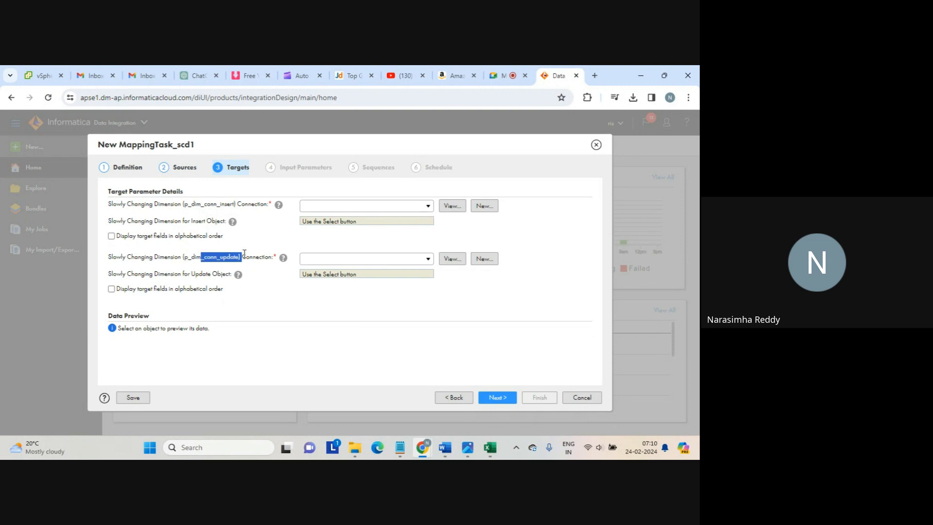
click(245, 254)
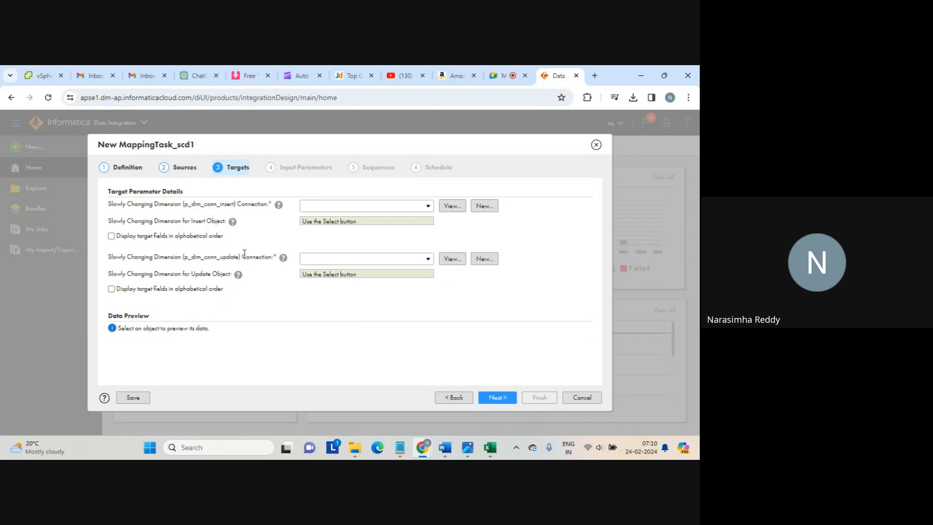
click(429, 207)
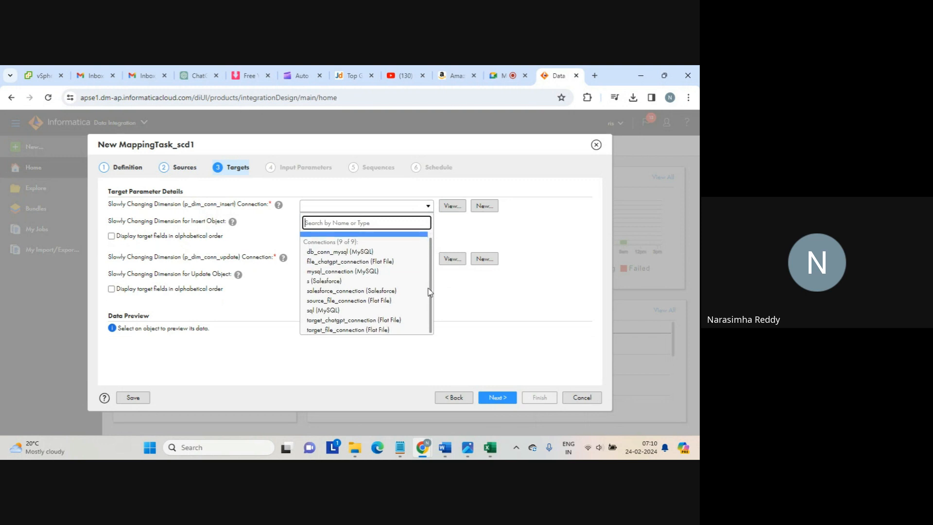
click(355, 330)
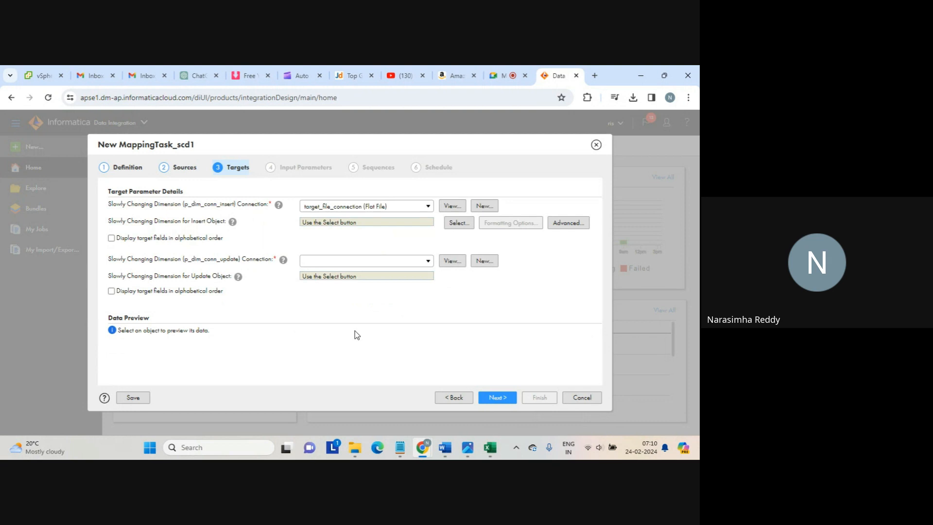
click(462, 227)
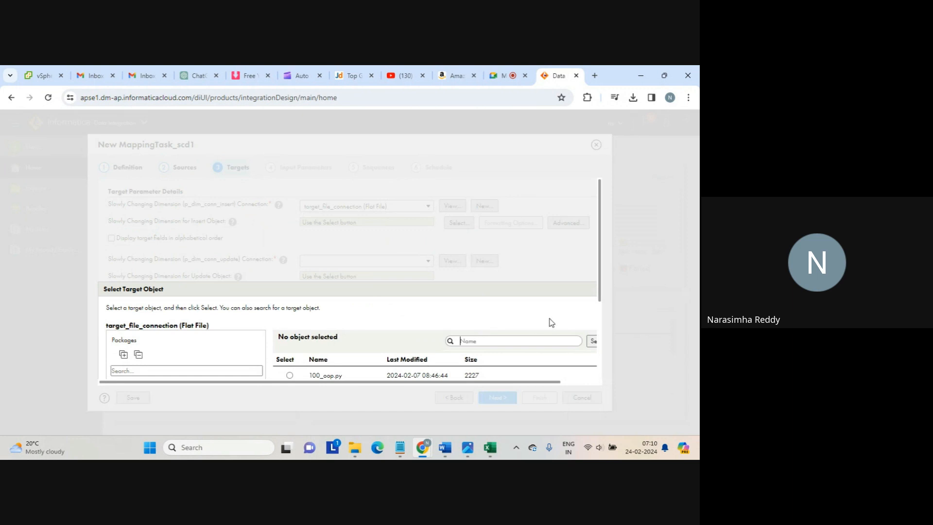
drag(601, 261, 606, 347)
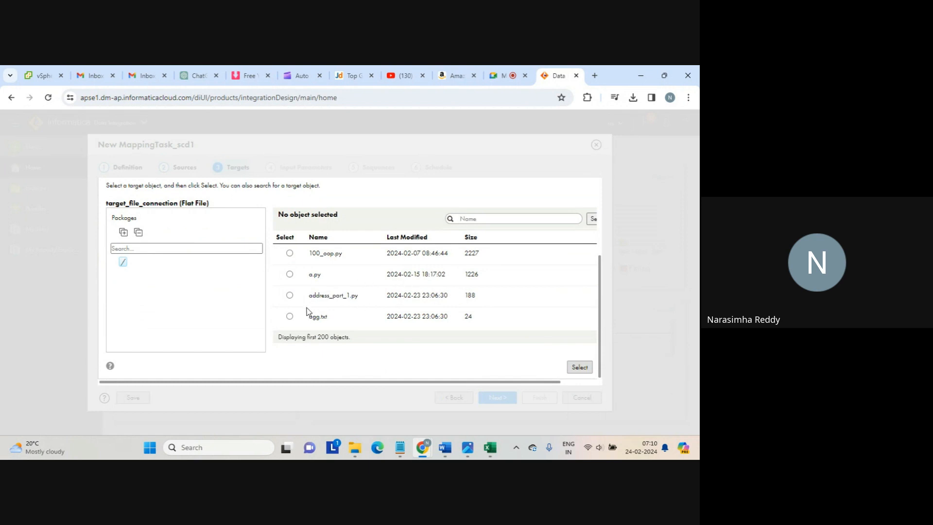
click(290, 295)
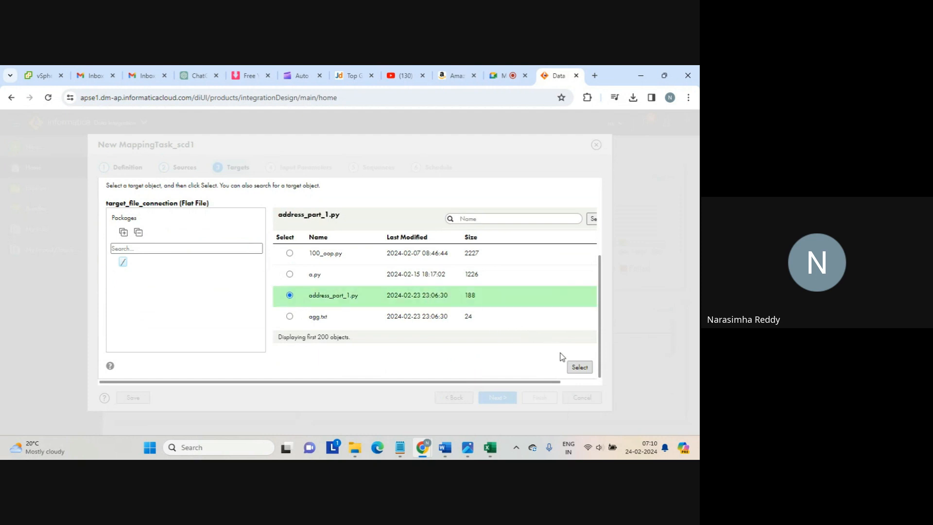
click(579, 368)
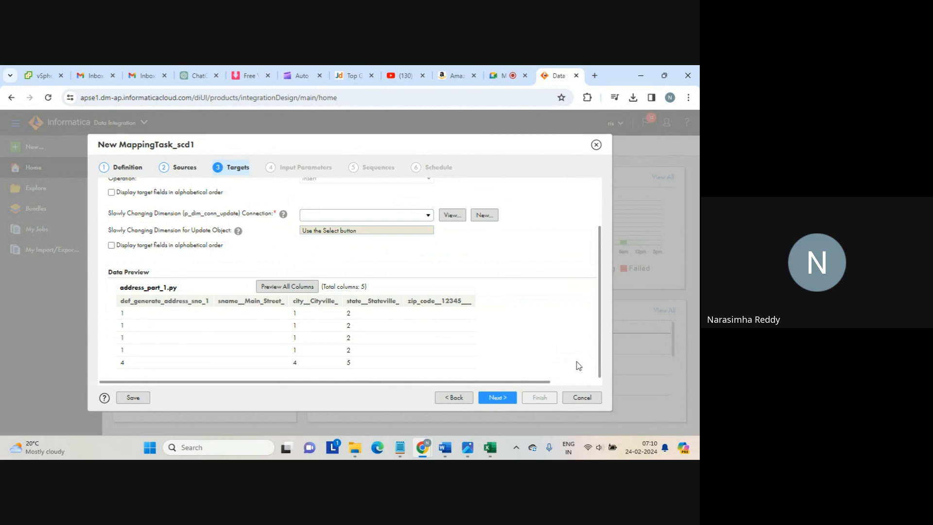
Set the update target connection to target_file_connection with agg.txt as its object
drag(214, 213, 256, 213)
click(428, 215)
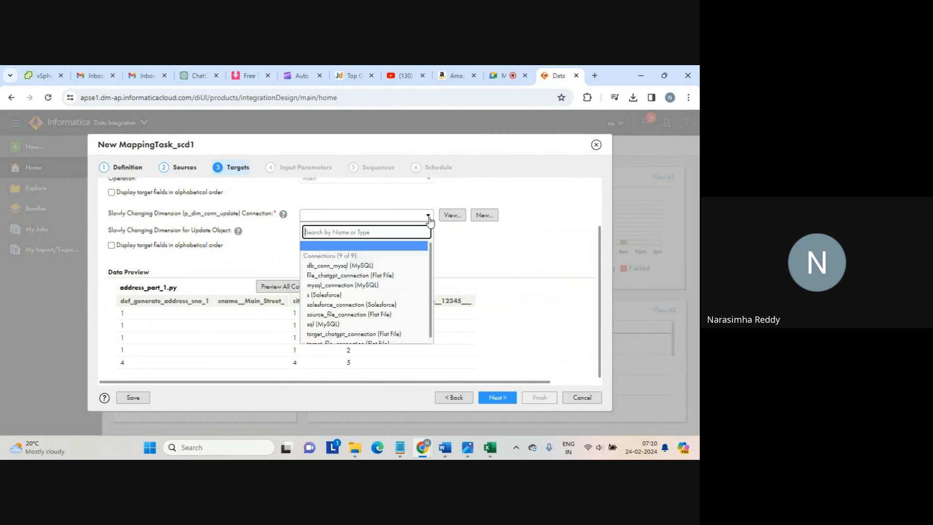
scroll(430, 273, down, 2)
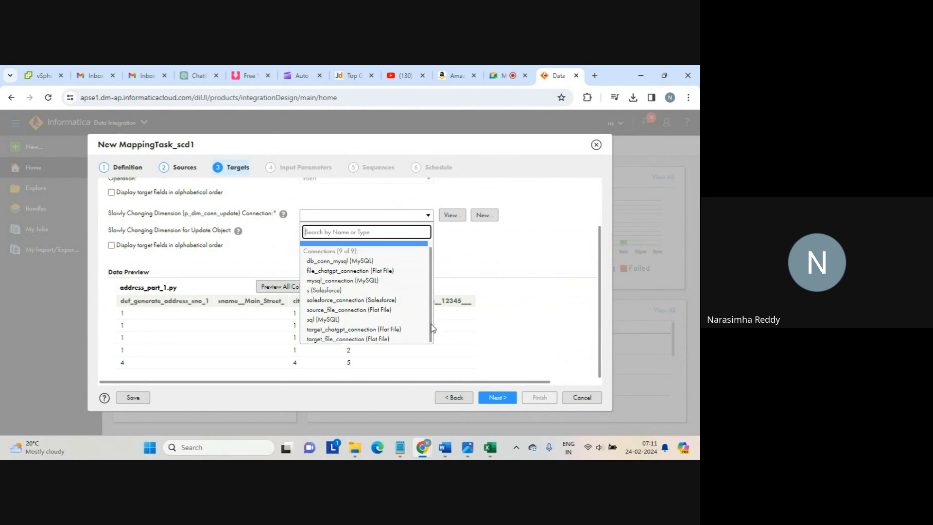
click(363, 343)
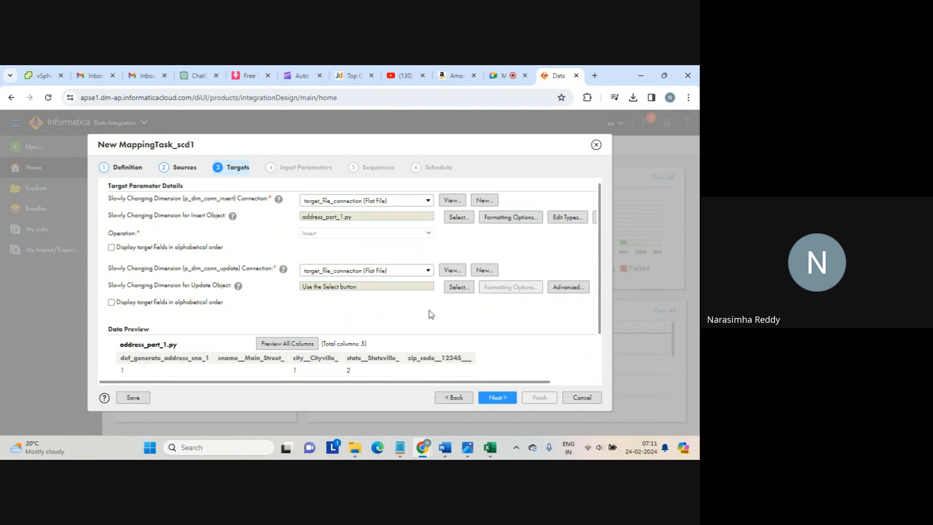
click(456, 288)
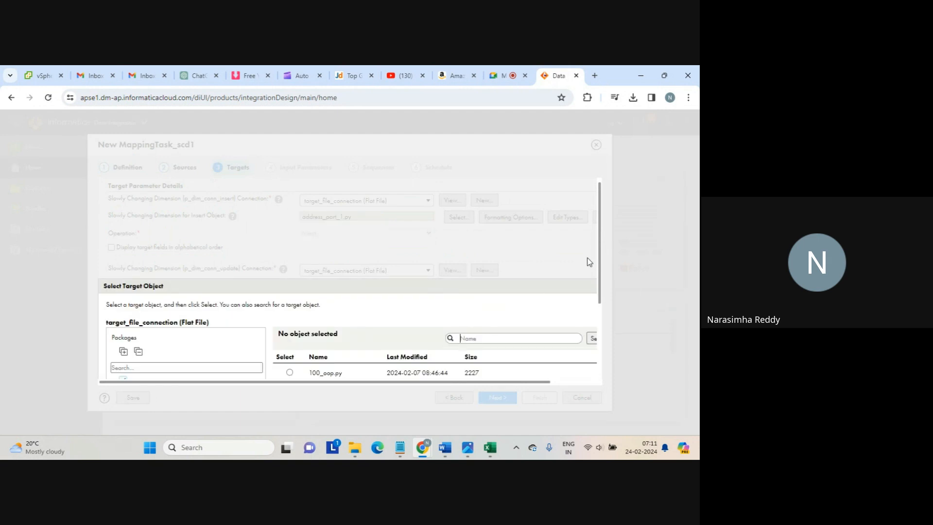
drag(602, 269, 602, 345)
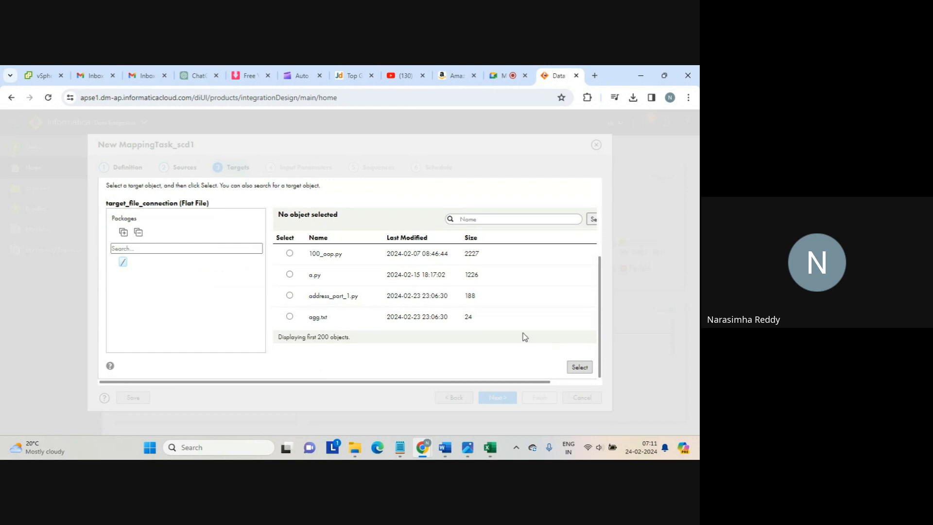
click(289, 316)
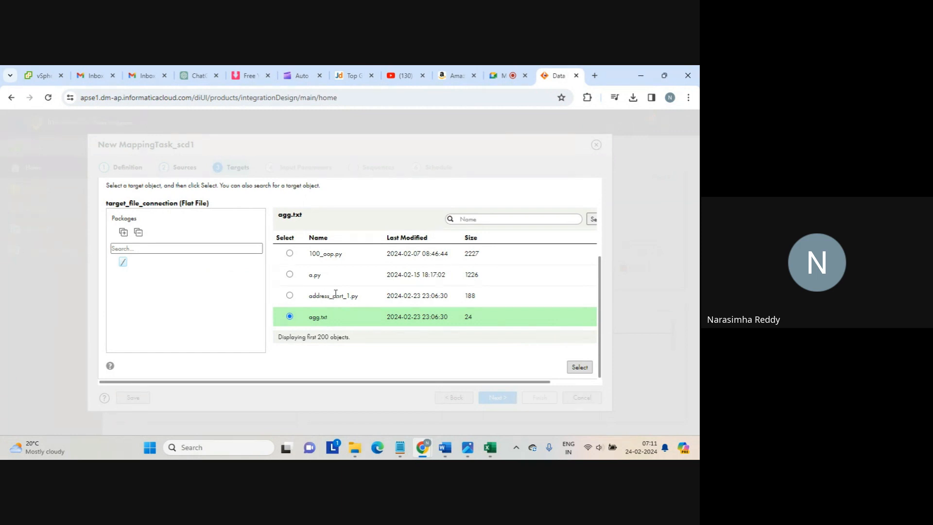
click(581, 368)
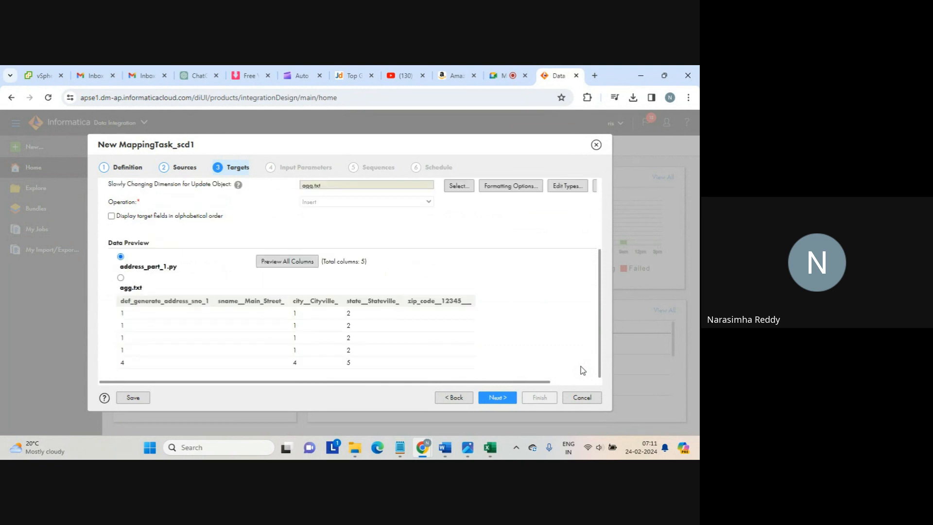
drag(601, 330, 585, 267)
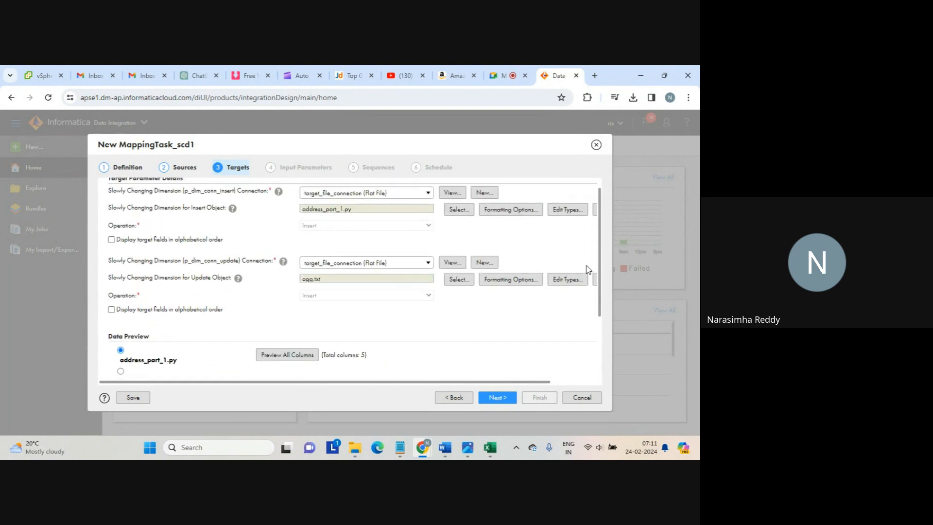
On Input Parameters, replace the natural key expression with the Default field DM__c1
click(497, 398)
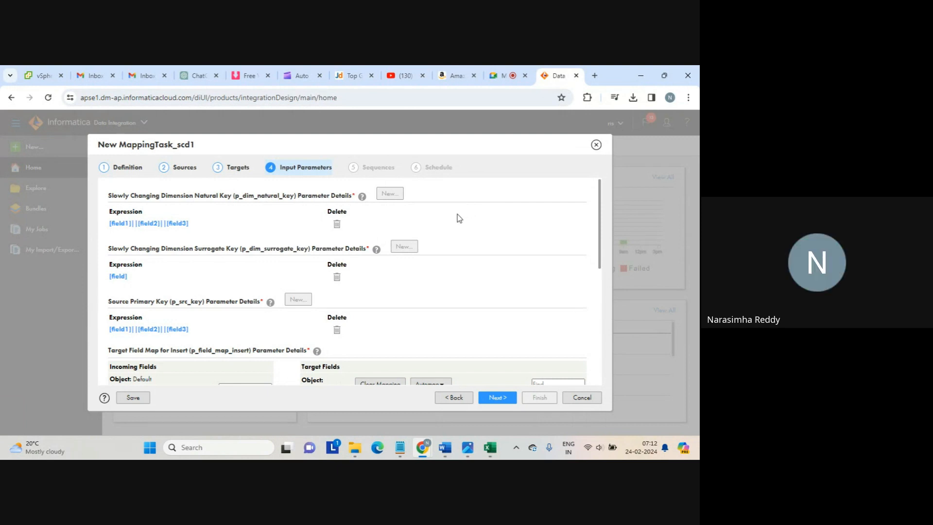
click(125, 225)
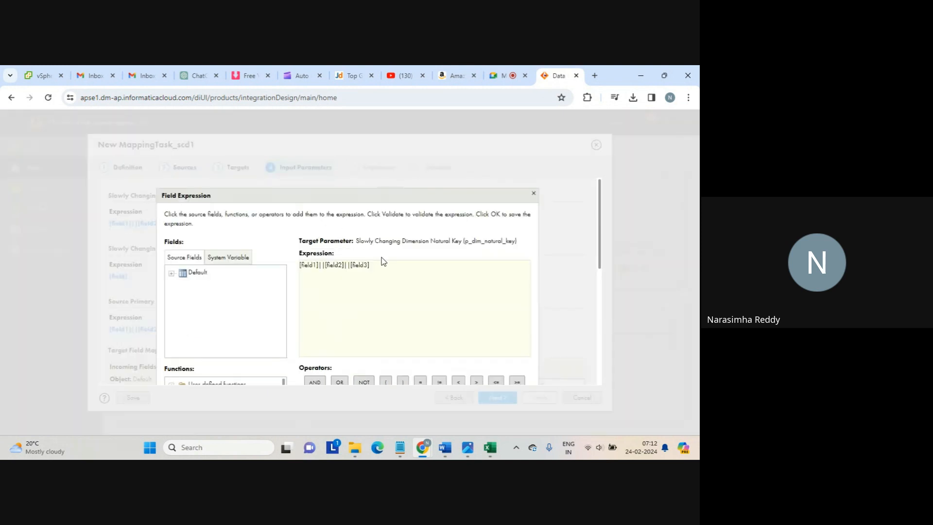
click(172, 274)
click(209, 284)
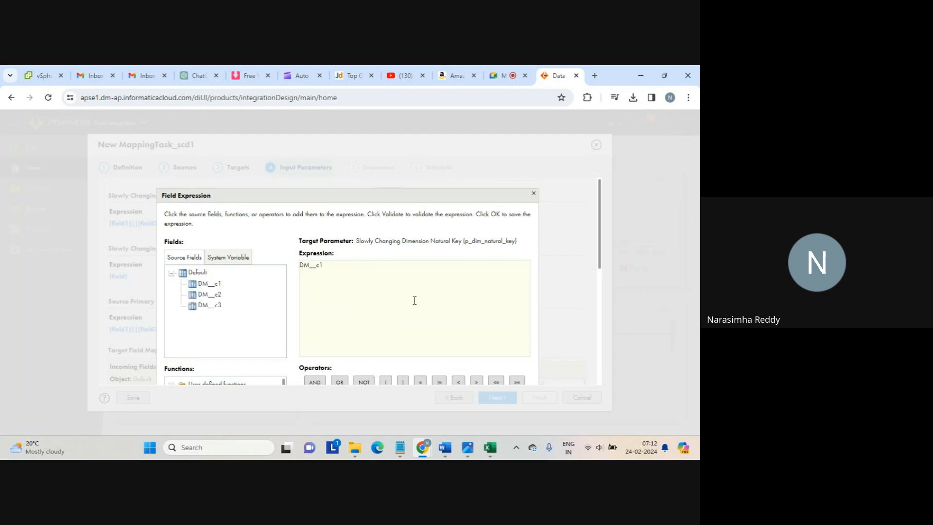
drag(601, 245, 606, 347)
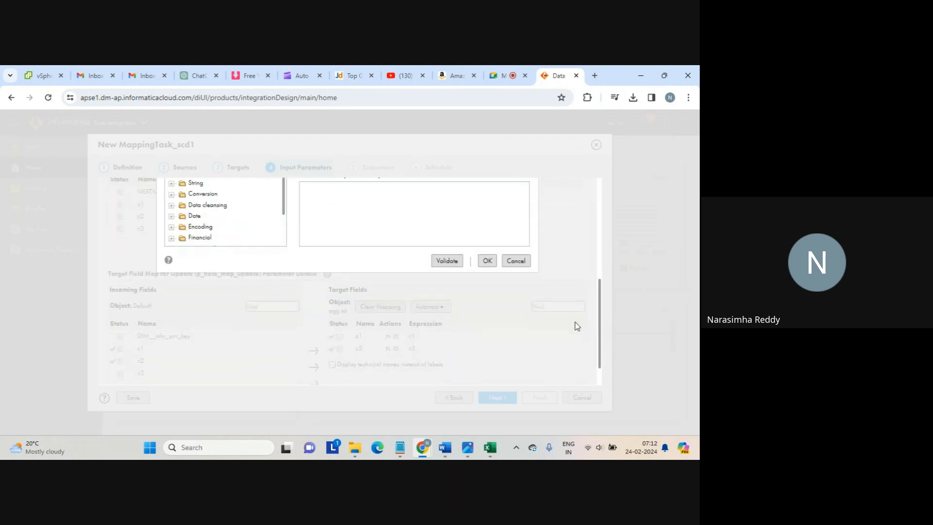
click(485, 263)
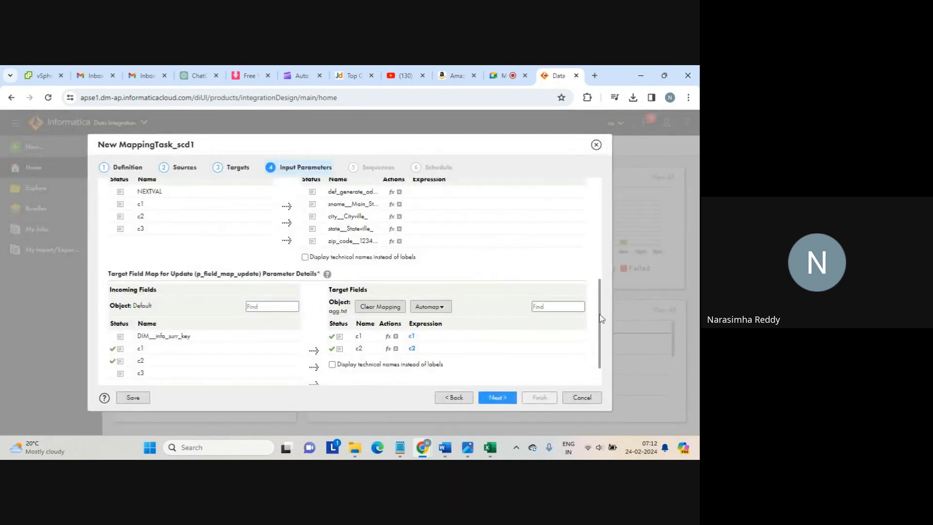
scroll(590, 299, up, 2)
scroll(571, 229, up, 5)
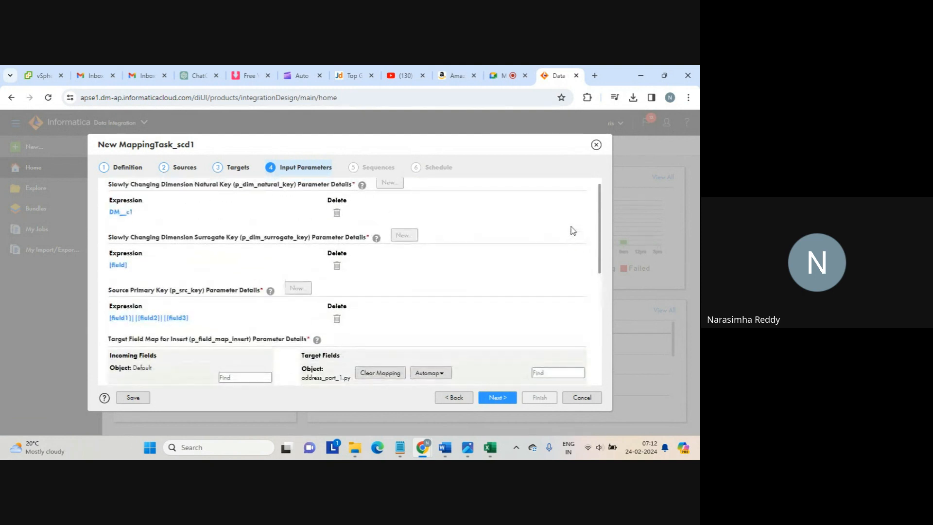
Replace the [field] placeholder in the surrogate key expression with DM__c1
click(117, 266)
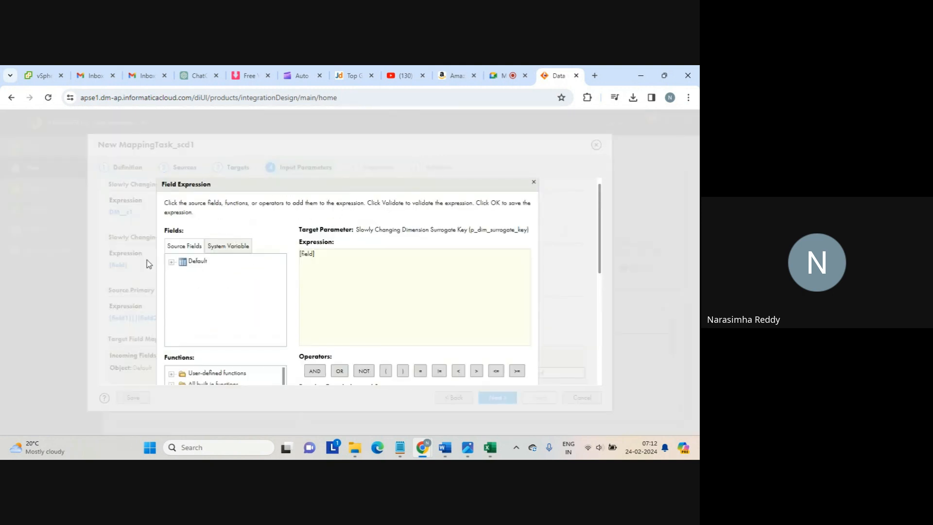
click(171, 262)
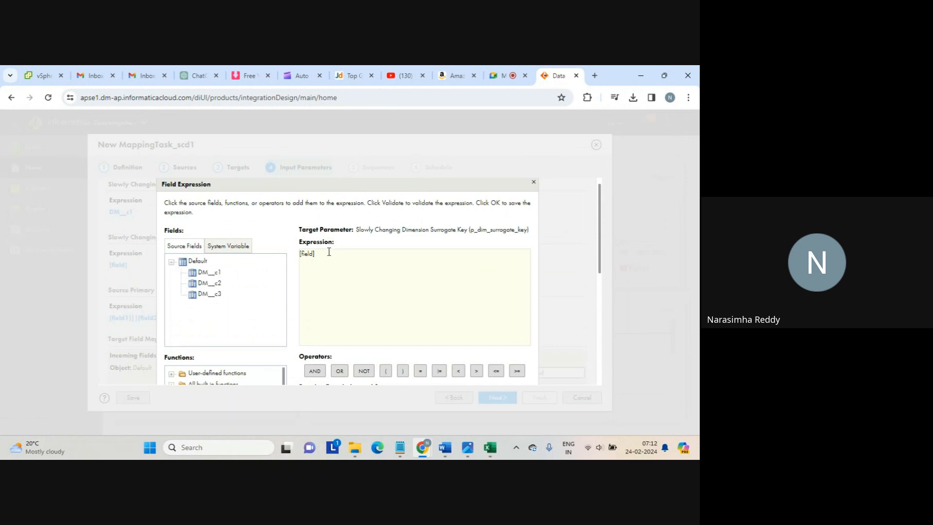
double_click(307, 253)
click(214, 272)
drag(600, 262, 603, 334)
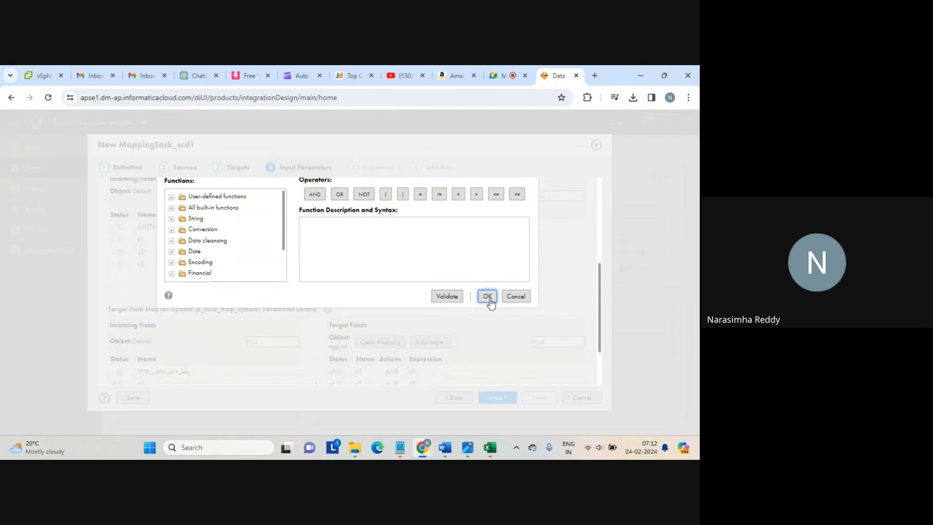
click(487, 312)
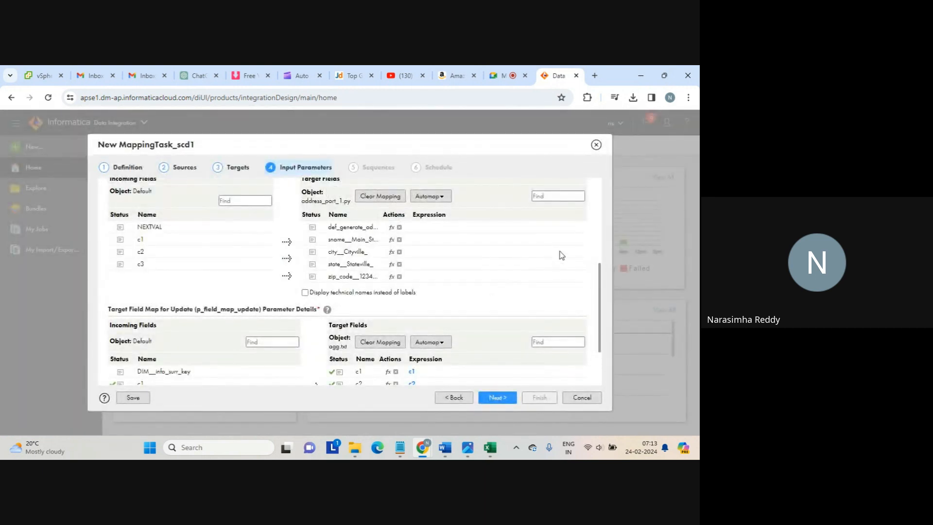
drag(602, 283, 601, 195)
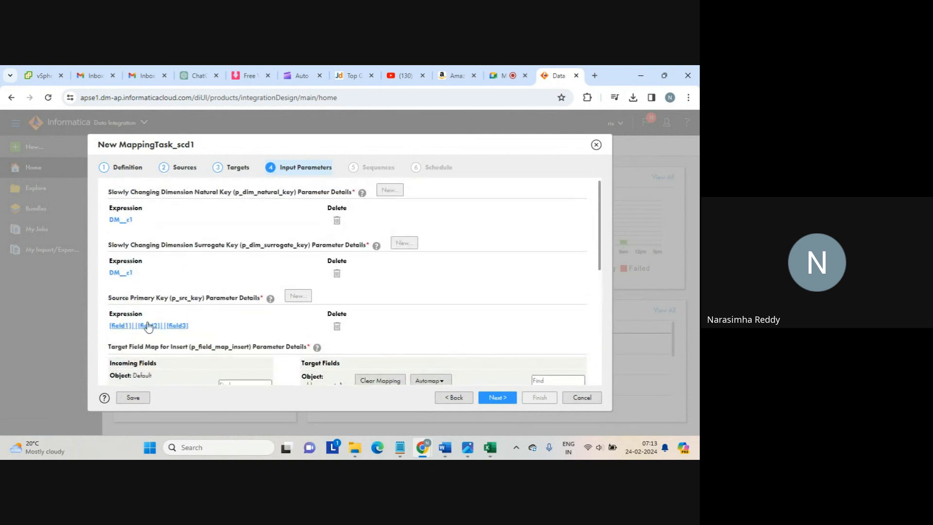
Replace the three-field source primary key expression with the single field c1
click(129, 325)
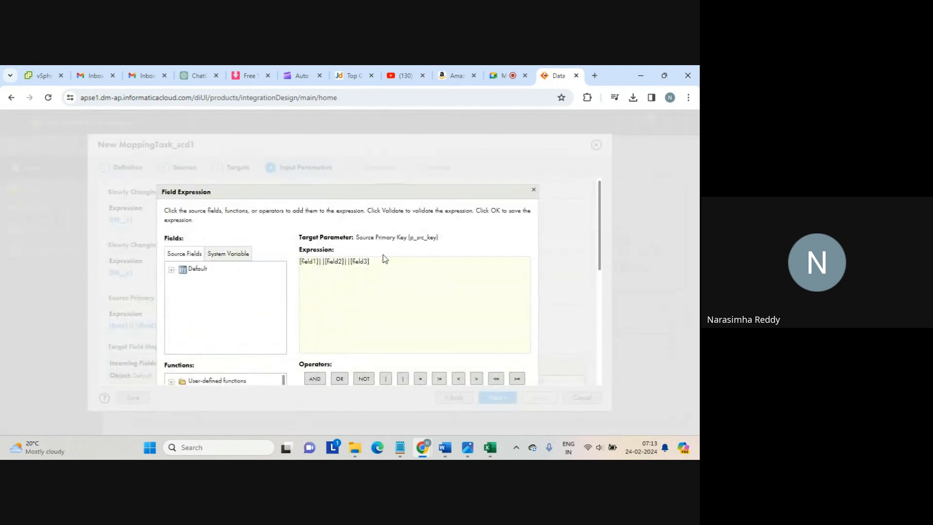
drag(382, 259, 293, 258)
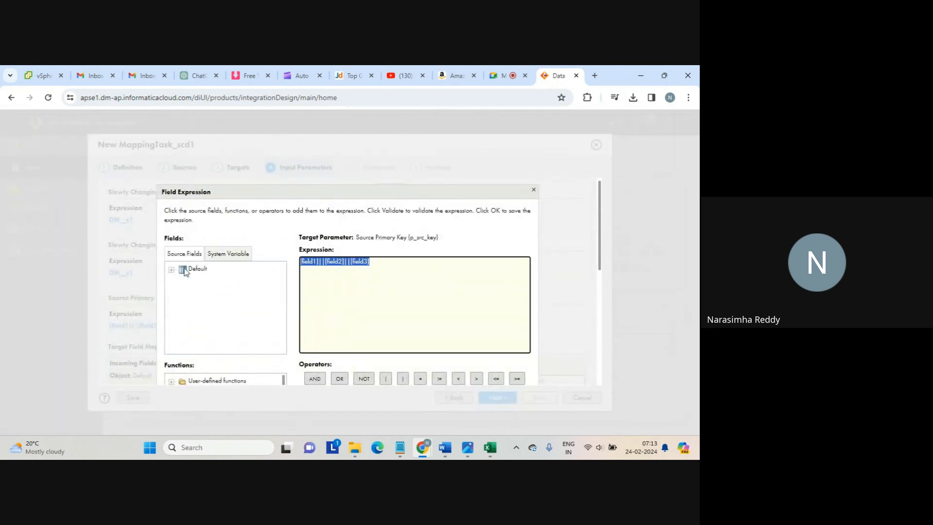
click(171, 270)
click(200, 279)
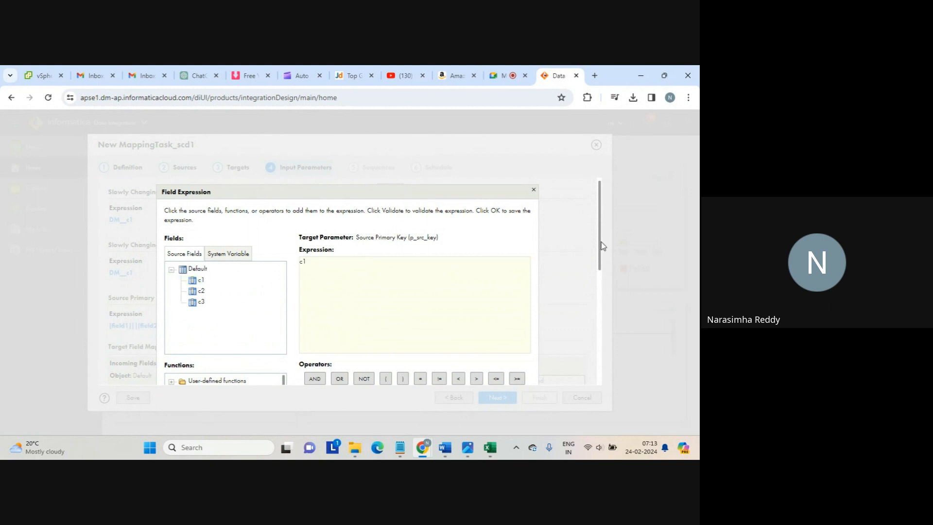
drag(601, 246, 609, 327)
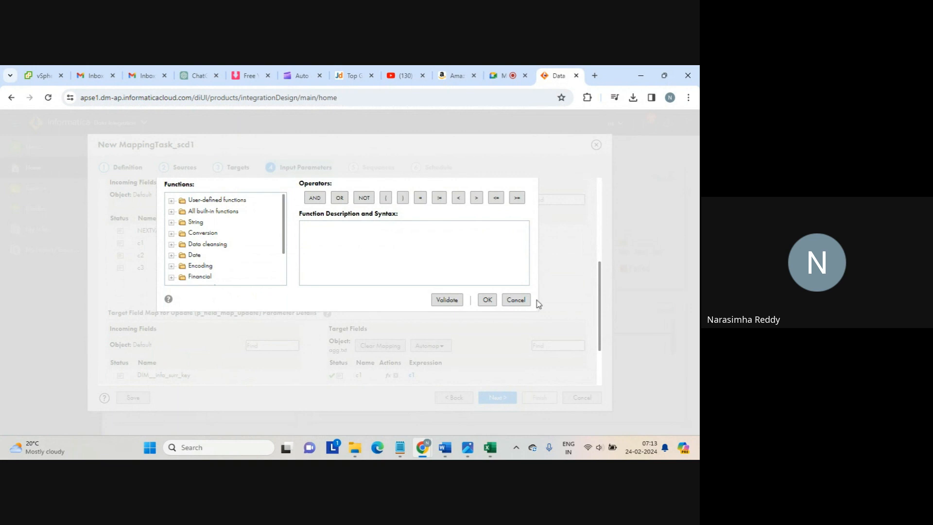
click(486, 298)
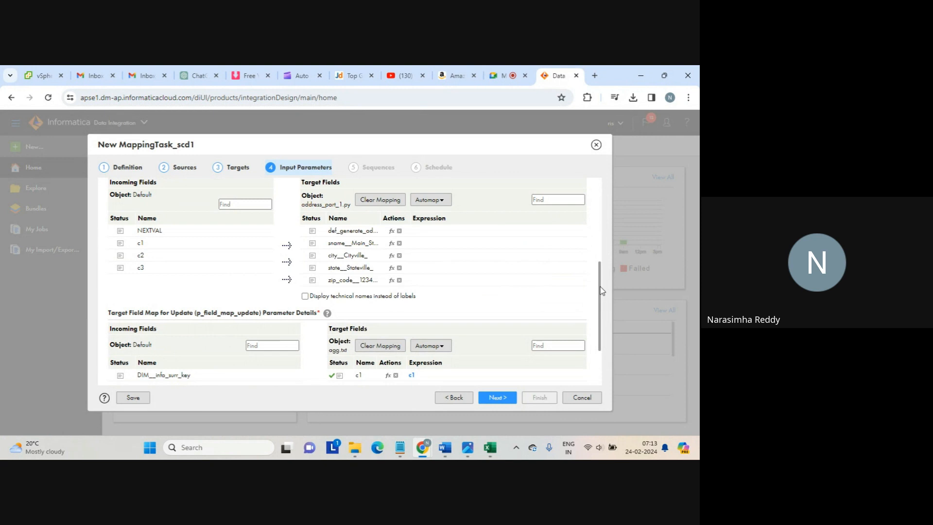
Map c1, c2 and c3 onto sname, city and state for inserts, then continue
drag(602, 290, 598, 271)
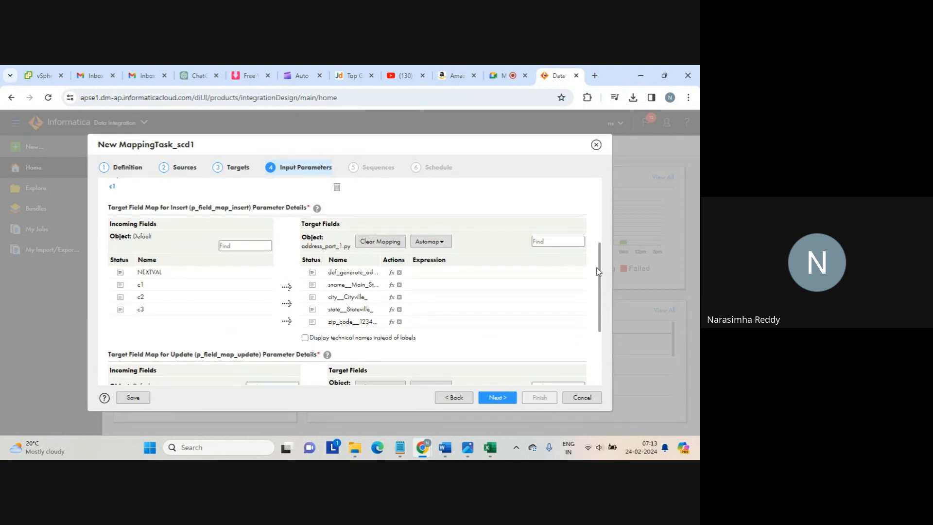
click(237, 286)
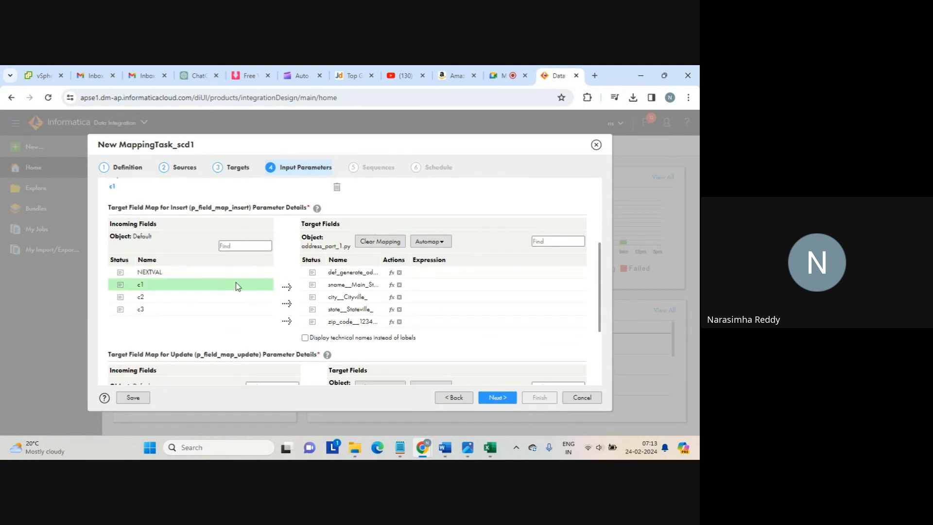
drag(238, 286, 316, 285)
drag(237, 301, 311, 297)
drag(260, 311, 325, 313)
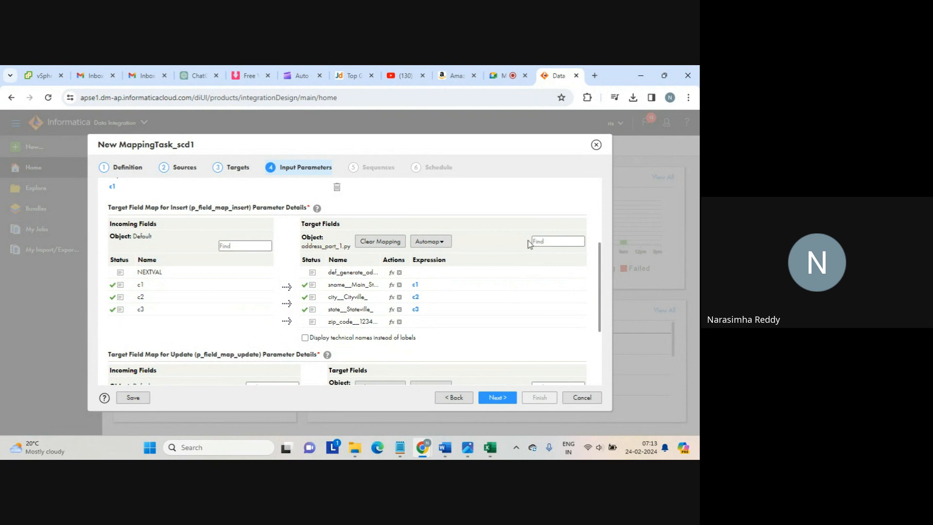
drag(599, 265, 600, 328)
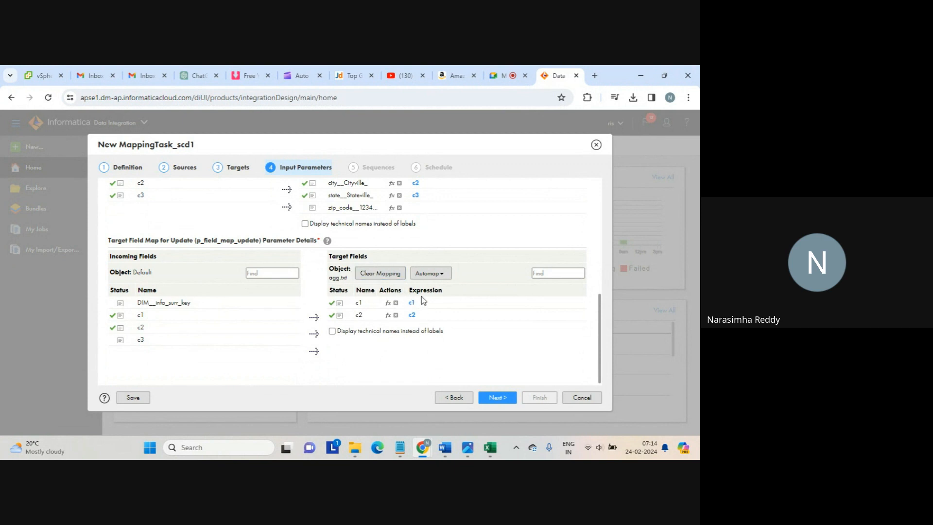
drag(601, 328, 554, 206)
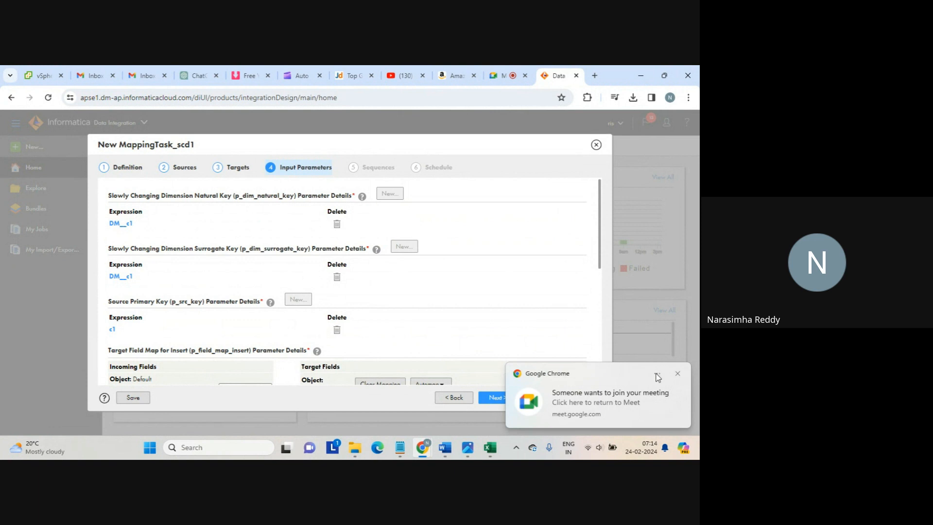
click(677, 374)
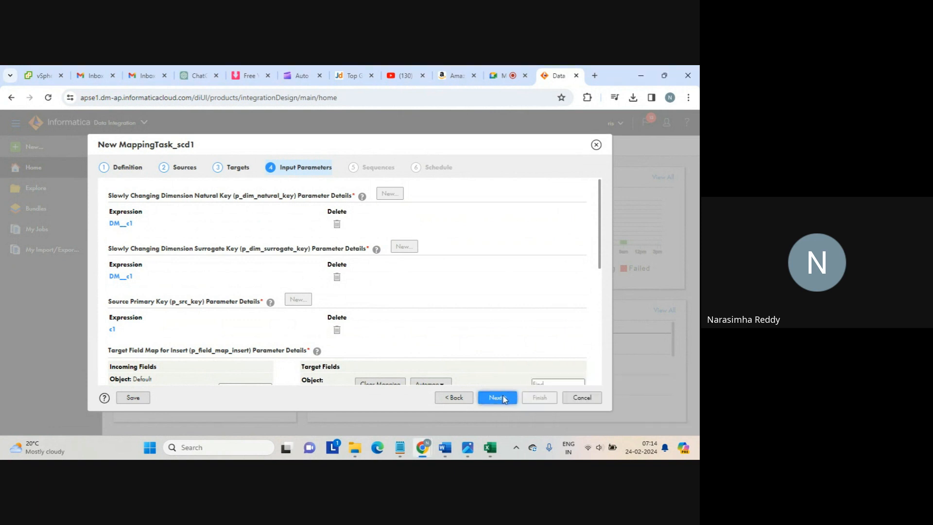
click(501, 397)
Admit the waiting attendee in Google Meet and return to the Data Integration tab
click(506, 75)
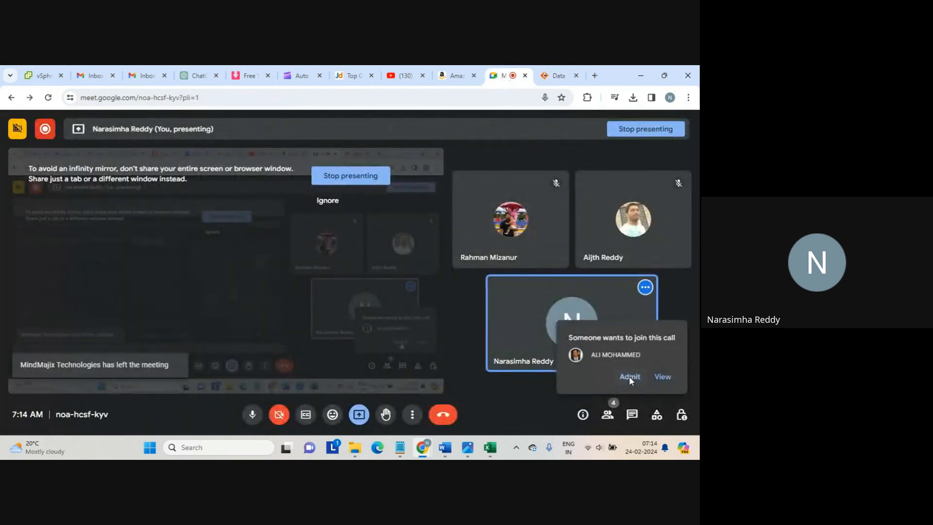
click(629, 377)
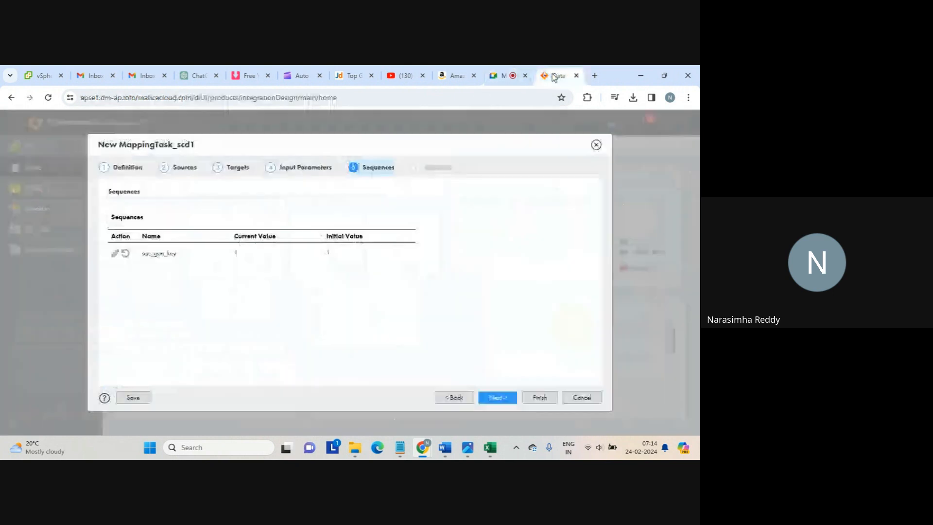
click(554, 75)
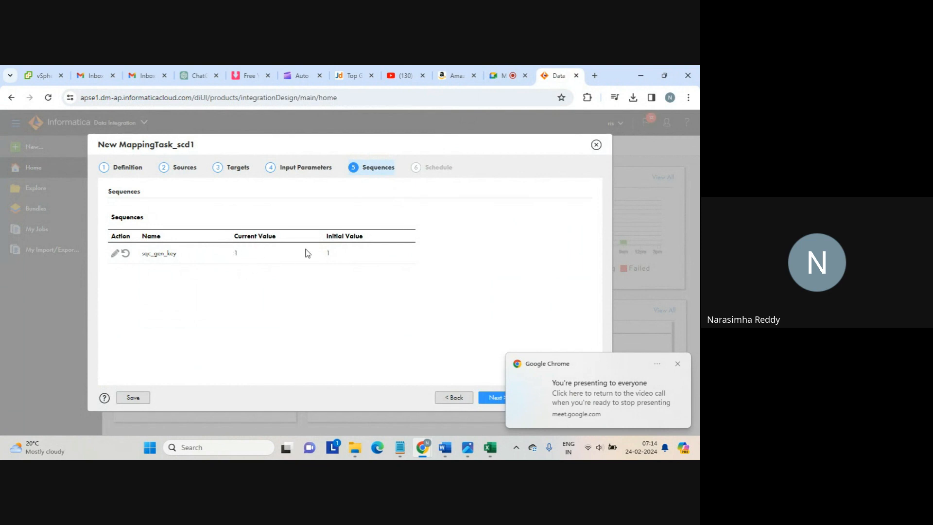
Keep sqc_gen_key at 1, accept the default schedule, and finish MappingTask_scd1
double_click(231, 253)
click(252, 252)
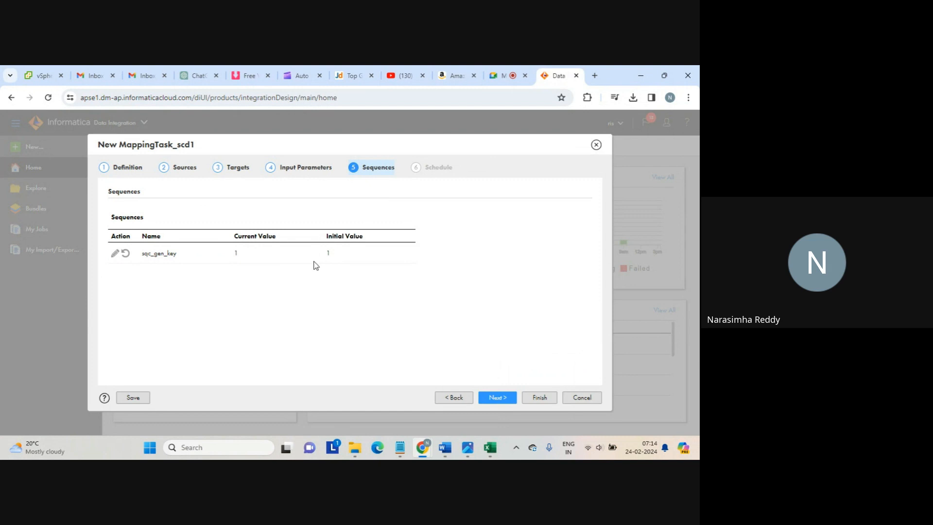
click(493, 395)
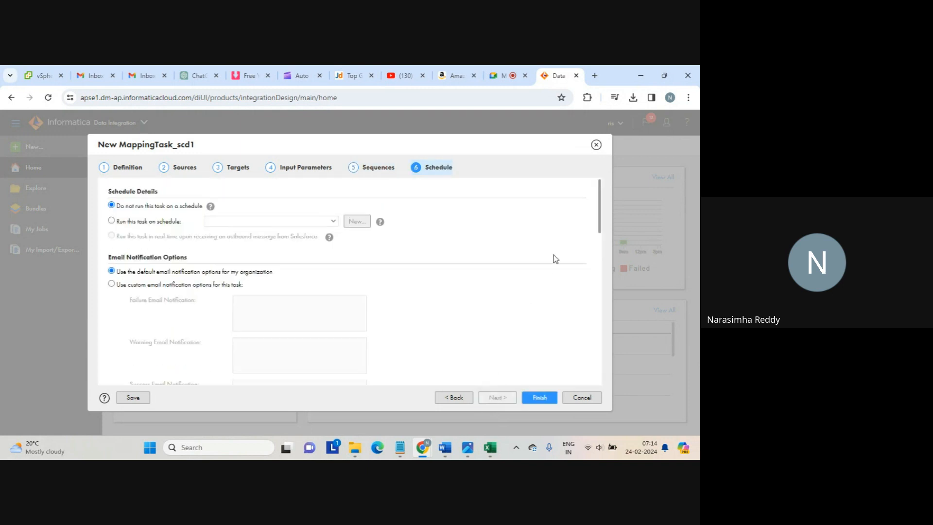
drag(601, 200, 462, 283)
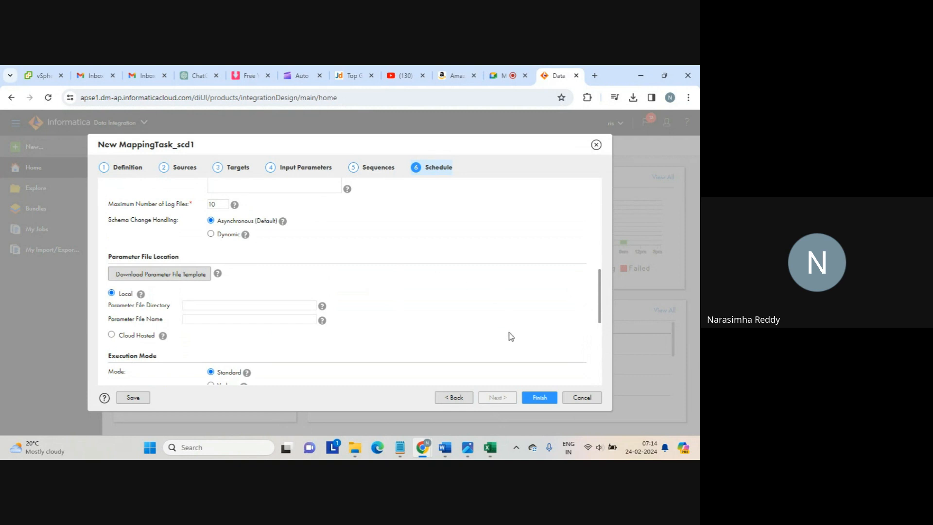
click(540, 398)
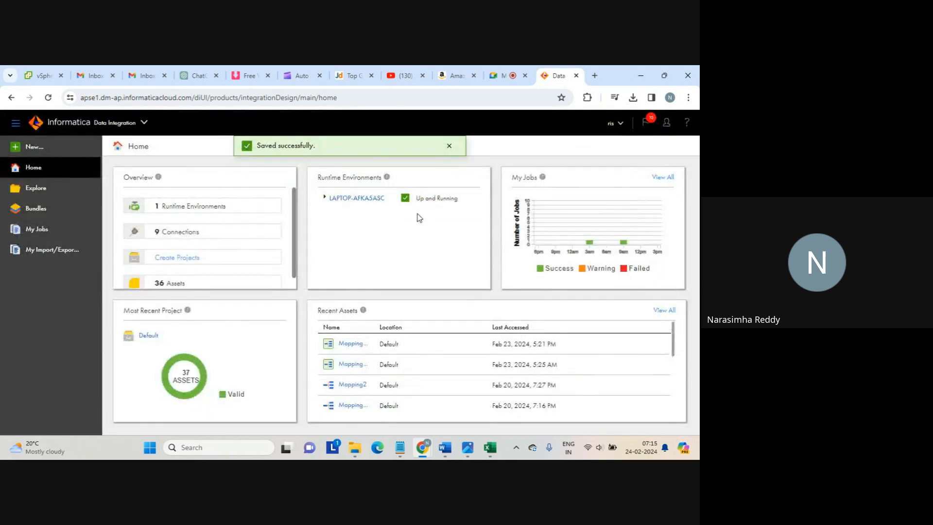
Run MappingTask_scd1 and follow the started-task notice to My Jobs
click(450, 147)
click(649, 147)
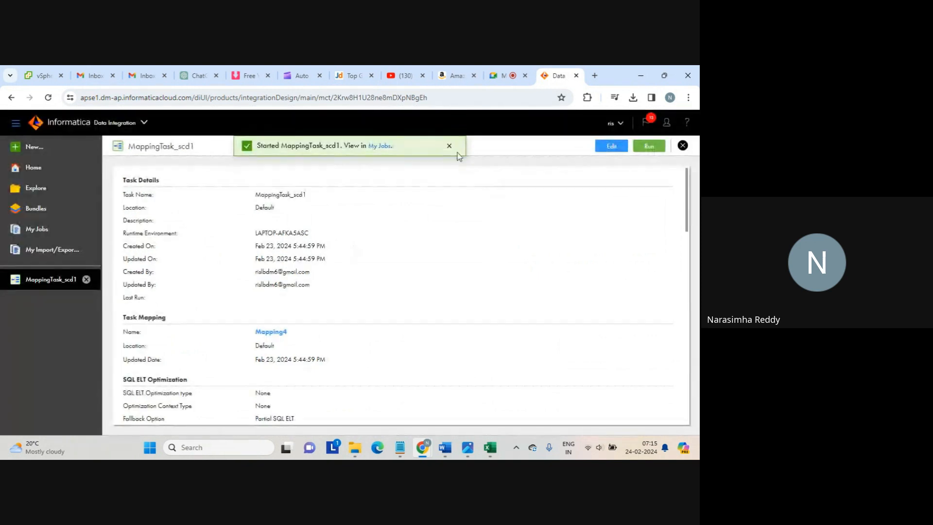
click(381, 146)
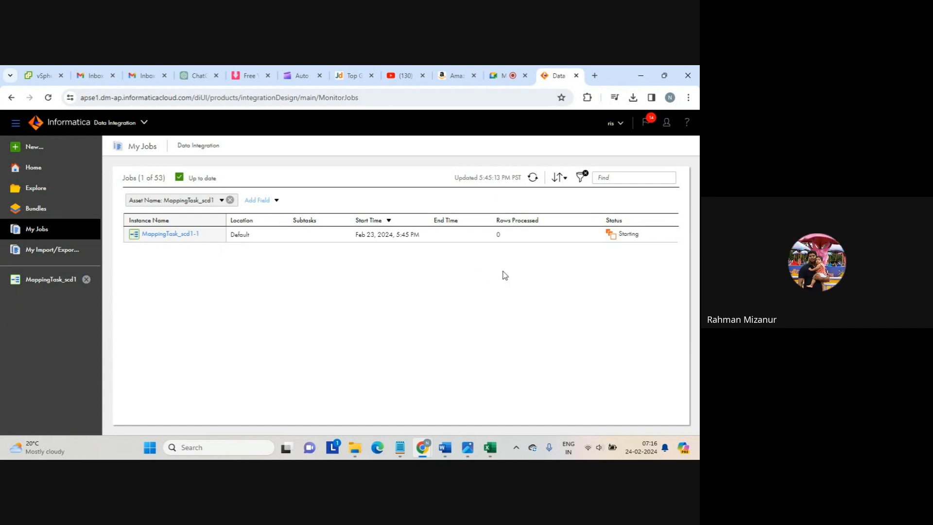
Refresh My Jobs until MappingTask_scd1-1 shows Success with 6 rows, then select it
click(533, 177)
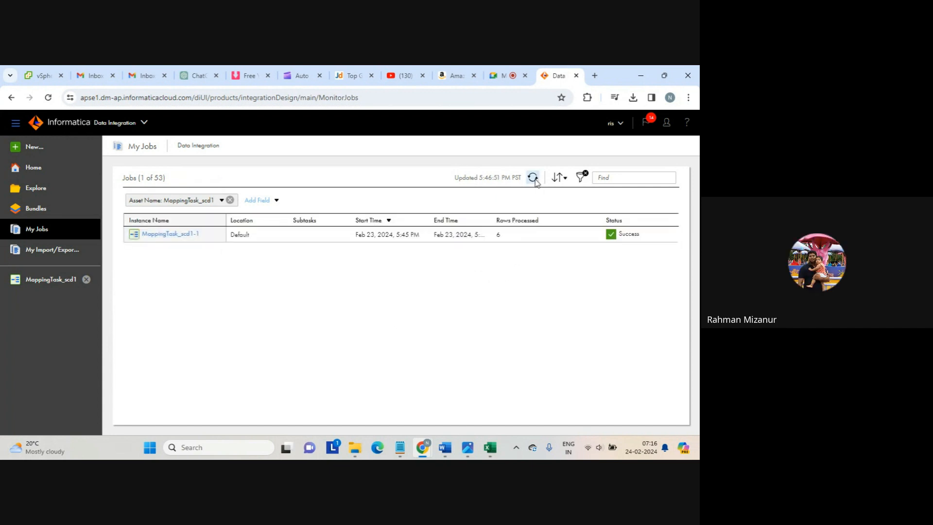
click(502, 237)
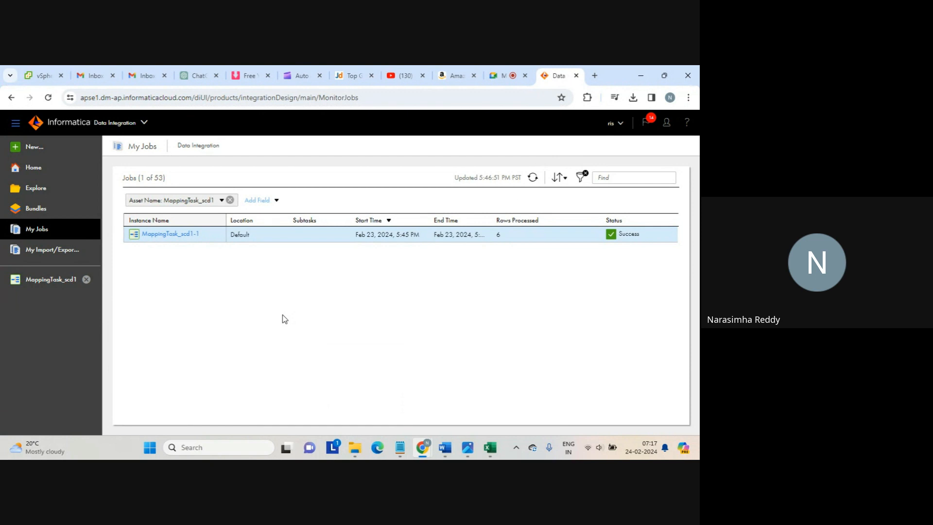
Edit MappingTask_scd1 and inspect its Targets: address_part_1.py for inserts, agg.txt for updates
click(82, 278)
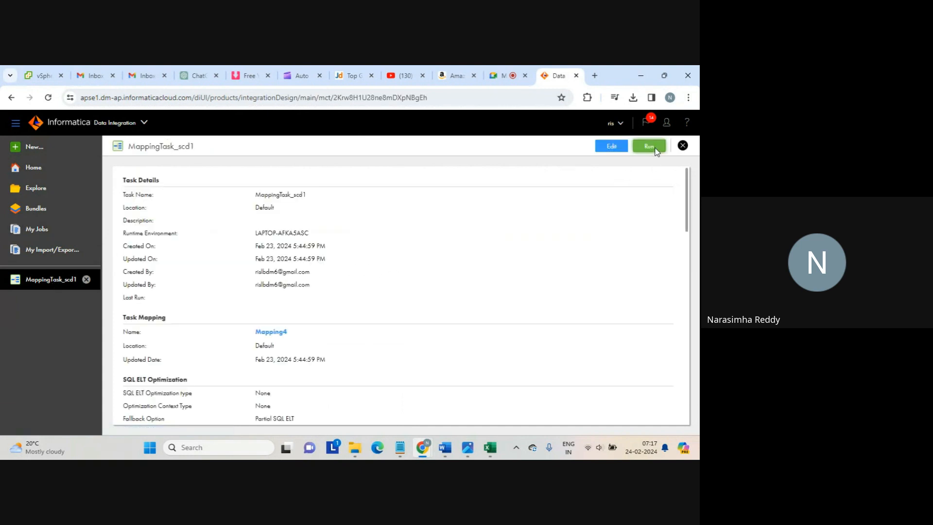
click(611, 146)
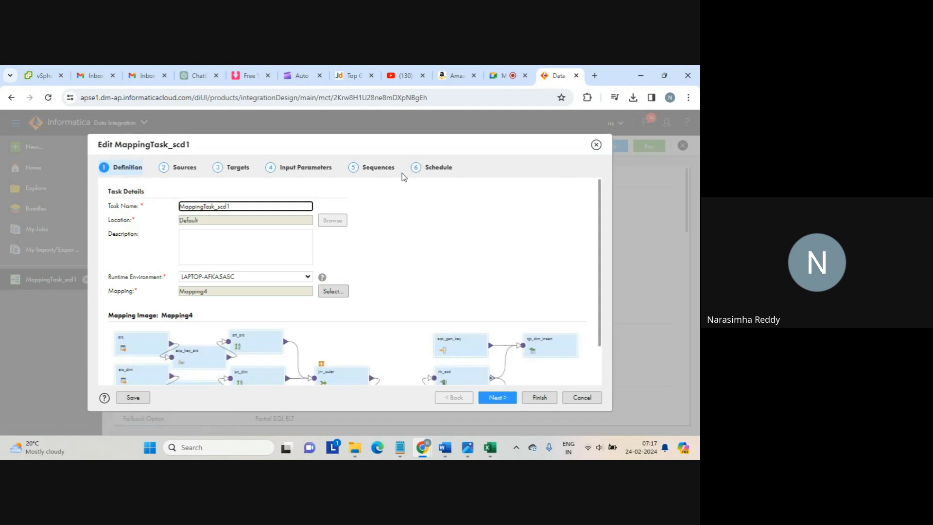
click(243, 168)
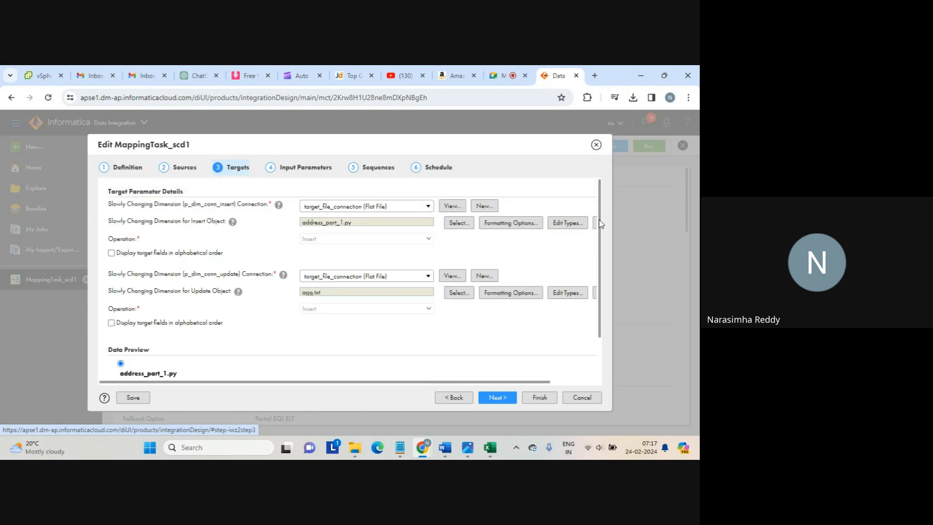
scroll(607, 278, down, 1)
scroll(600, 249, up, 1)
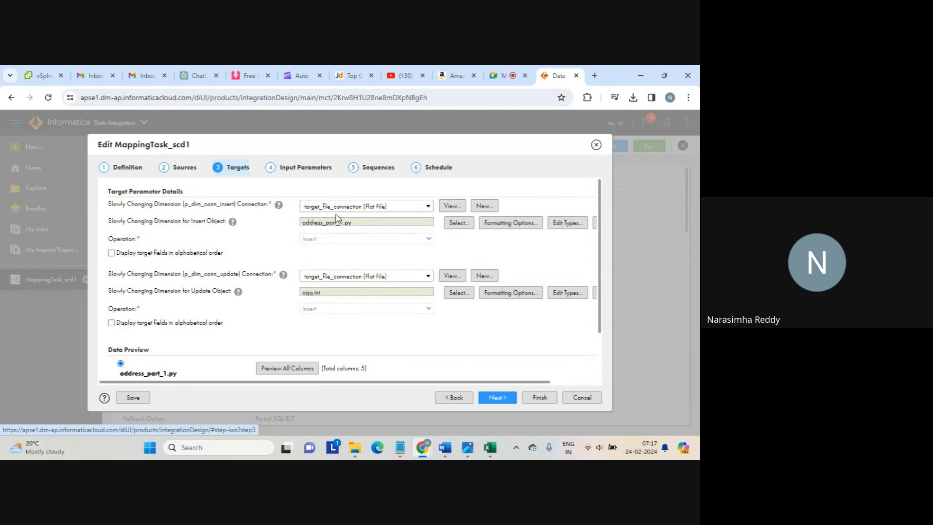
drag(189, 204, 238, 205)
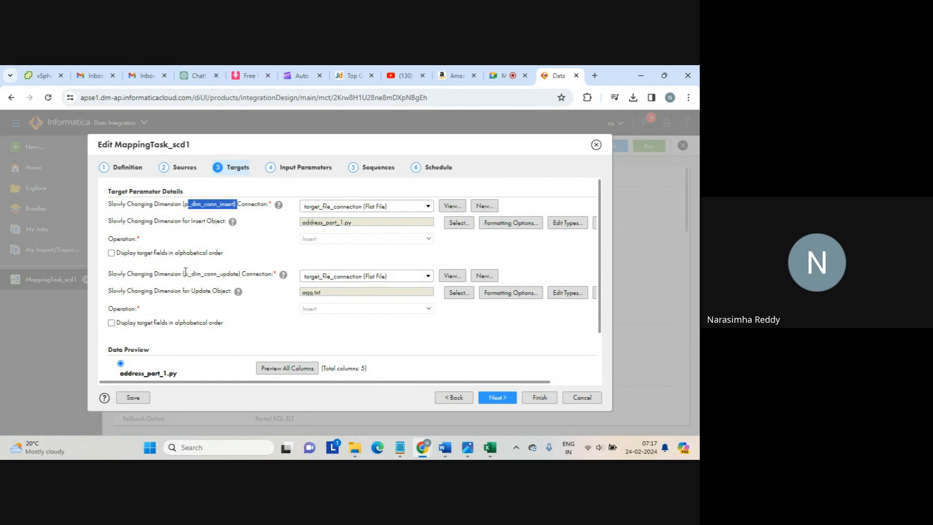
drag(185, 271, 242, 275)
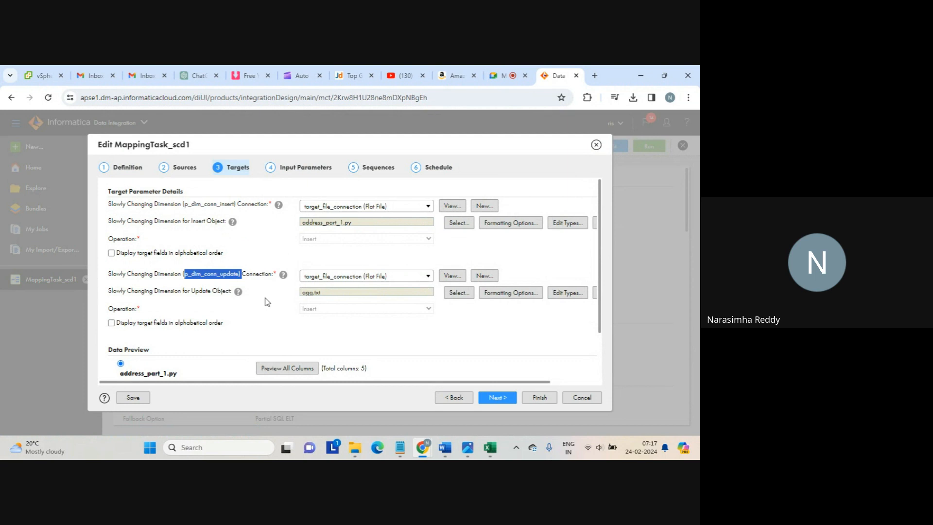
click(387, 330)
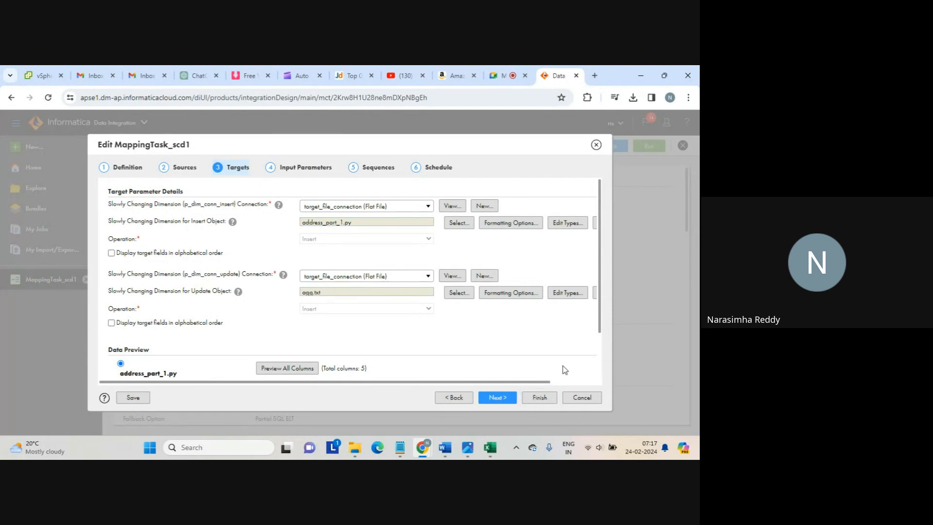
Open the agg output file from the target folder in Notepad and highlight its data rows
click(355, 448)
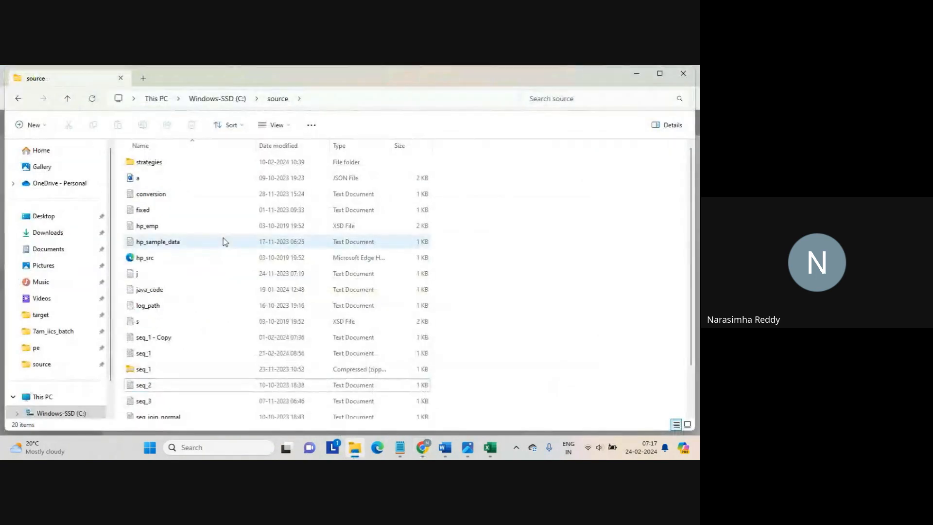
click(44, 315)
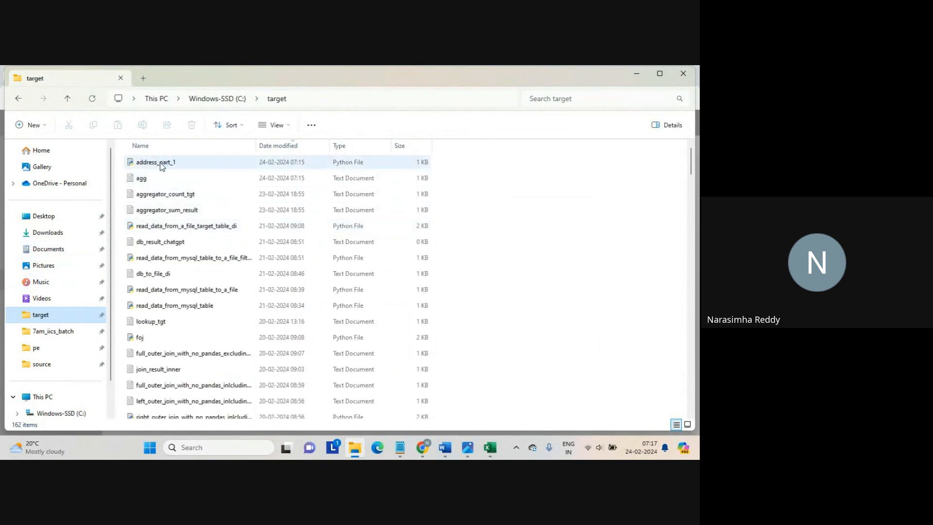
click(137, 180)
double_click(137, 181)
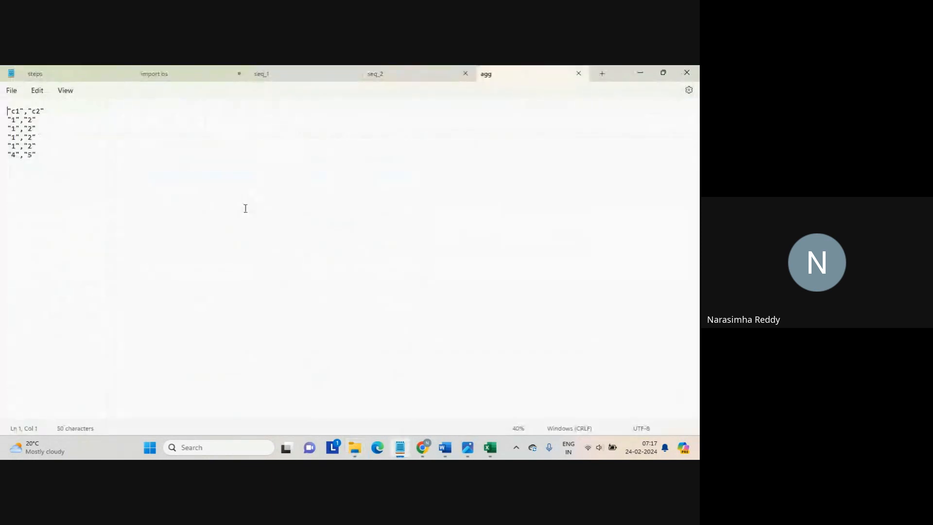
drag(66, 160, 1, 124)
click(55, 166)
drag(48, 159, 2, 122)
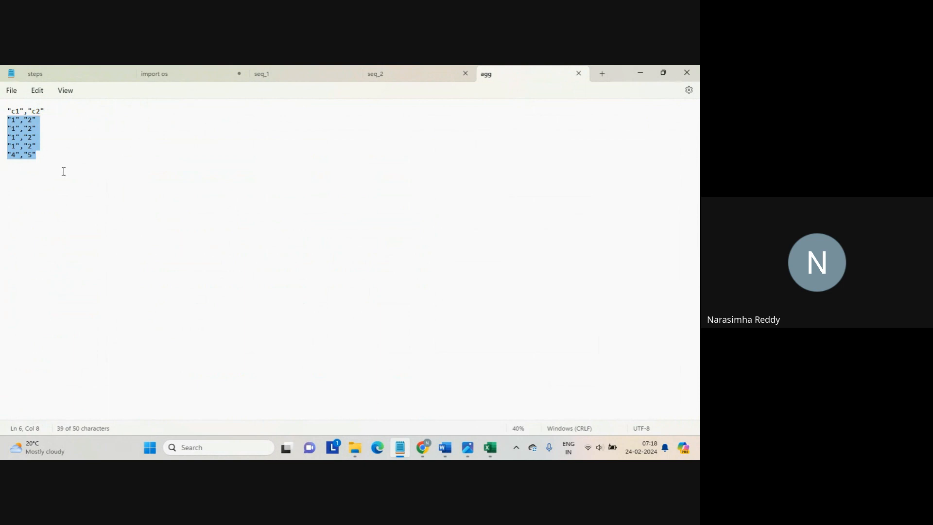
Cross-check the Informatica task, highlighting the p_dim_conn_update parameter name
key(alt+Tab)
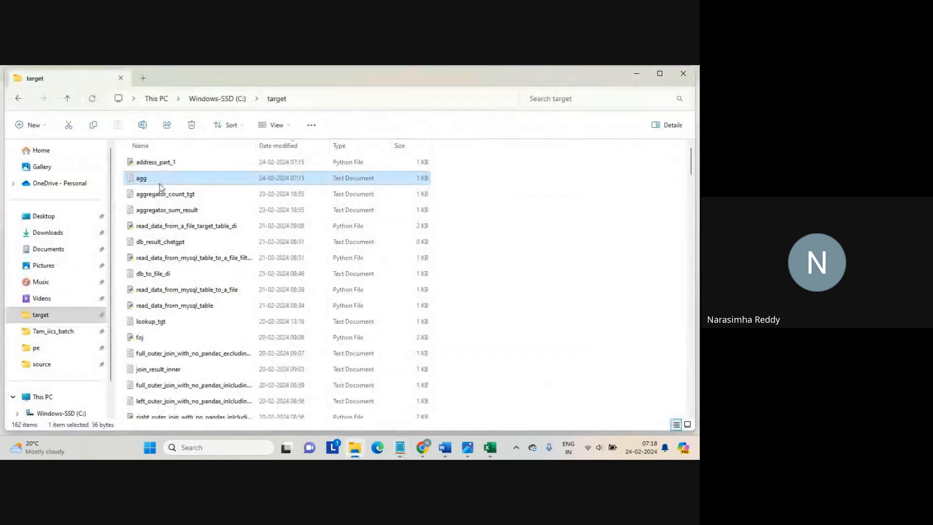
key(alt+Tab)
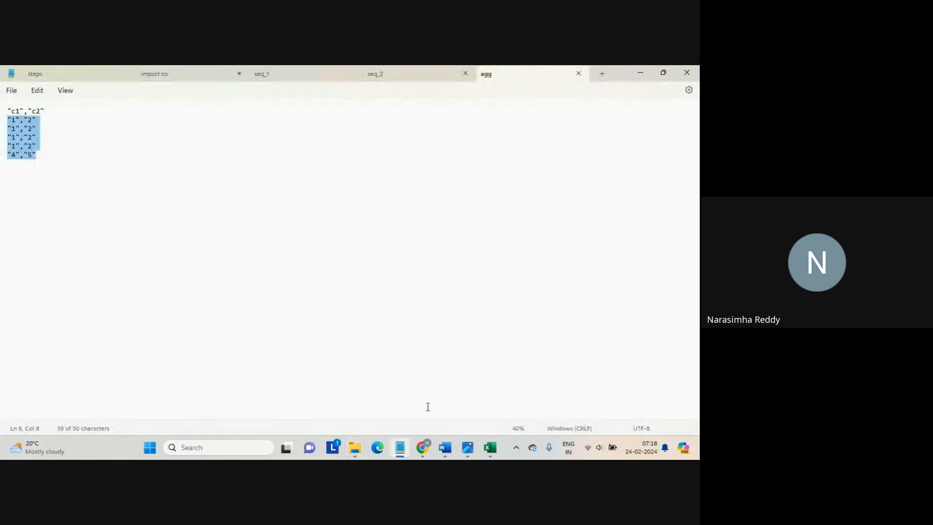
mouse_move(422, 447)
click(384, 386)
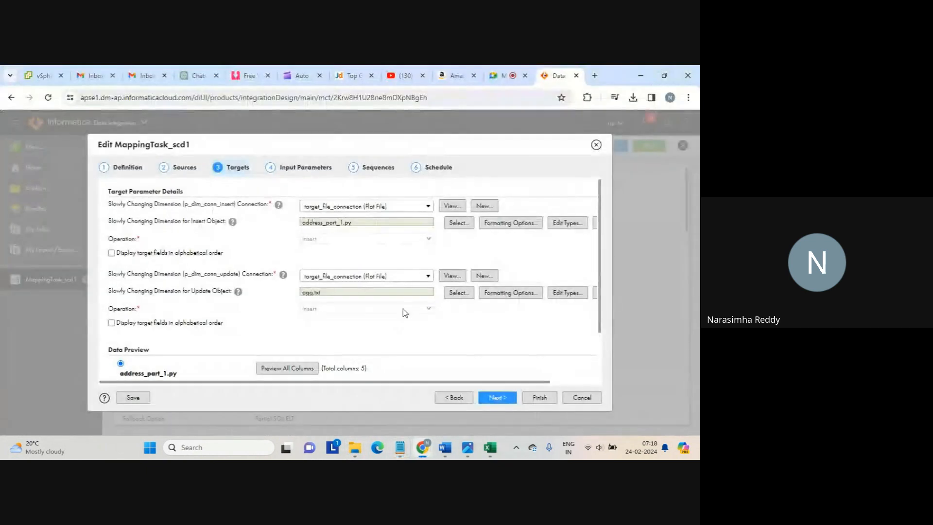
drag(185, 273, 242, 274)
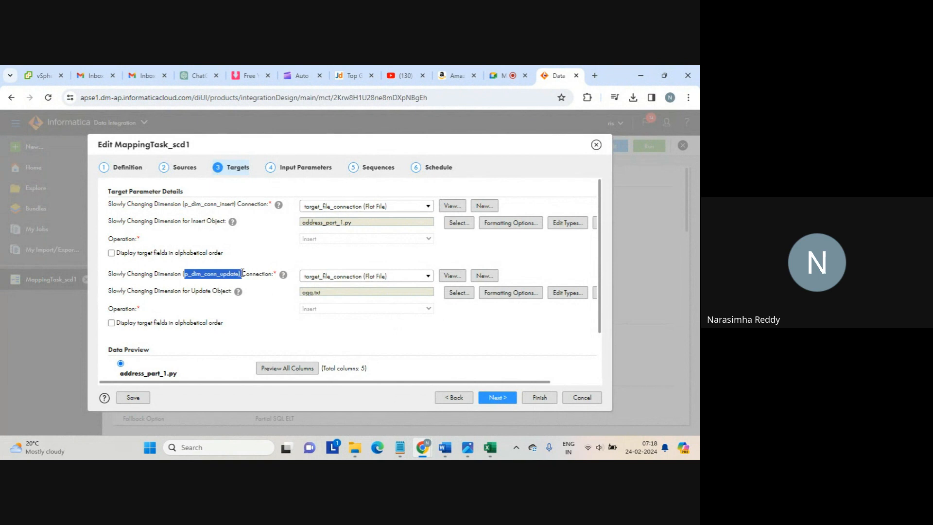
Open seq_1 from the source folder in Notepad
key(alt+Tab)
mouse_move(357, 443)
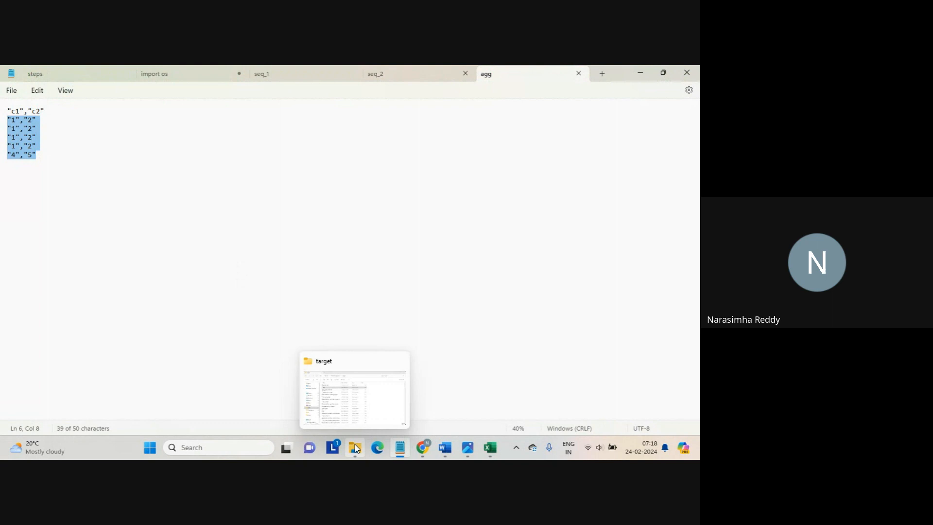
click(336, 405)
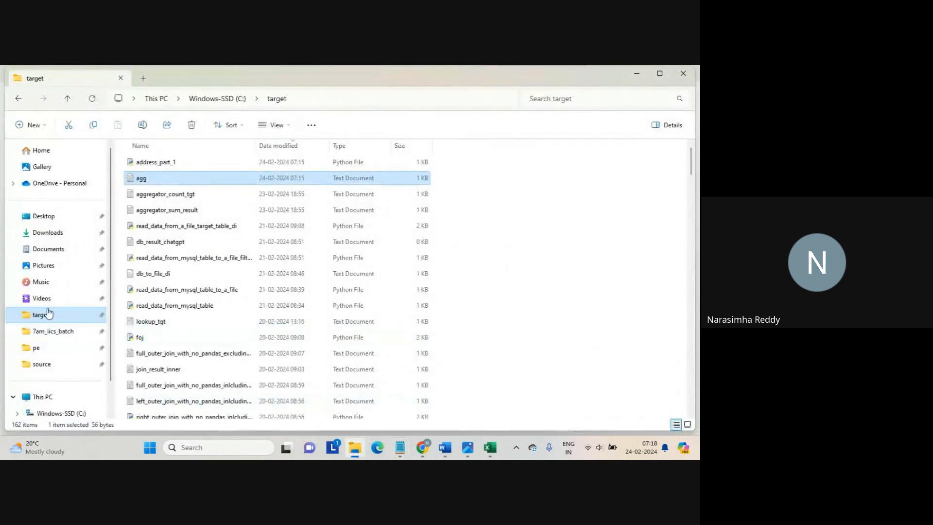
click(42, 364)
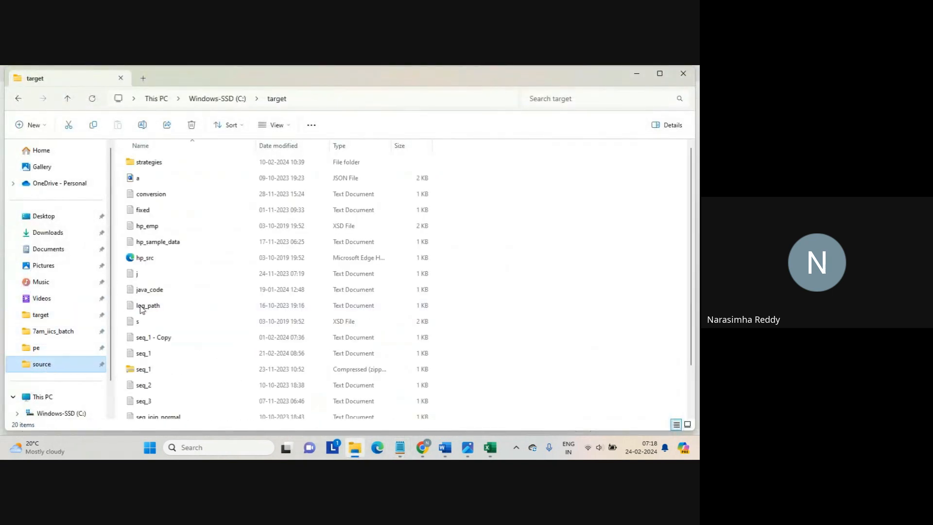
double_click(151, 356)
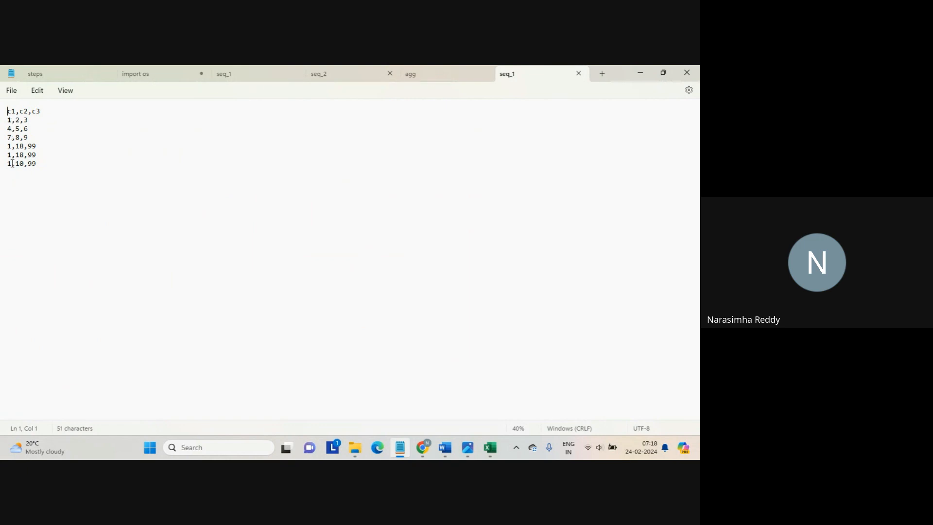
Open seq_2 from the source folder and select its 111,222,333 row
click(8, 129)
mouse_move(355, 445)
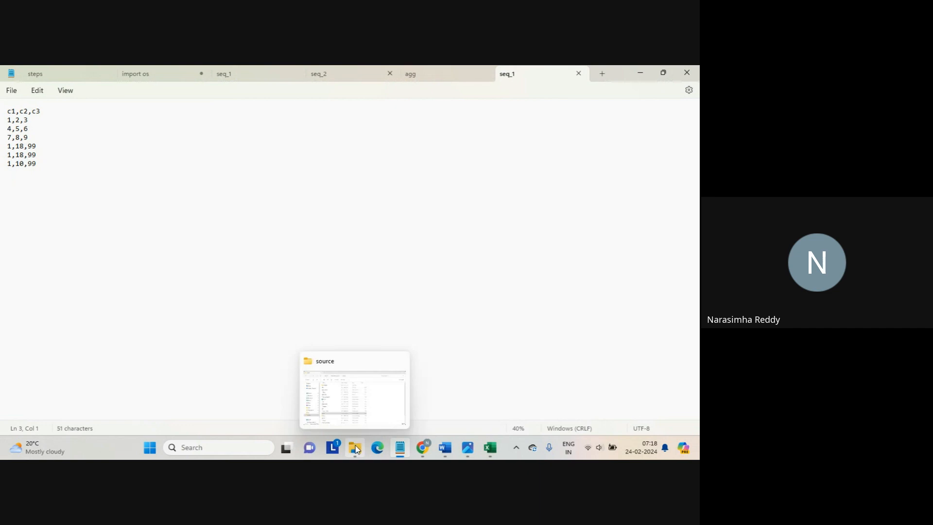
click(355, 407)
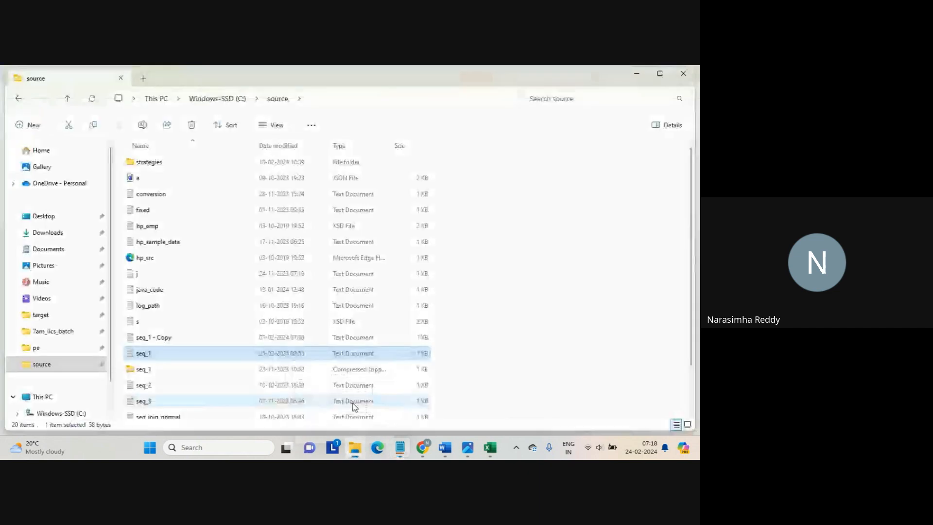
double_click(149, 385)
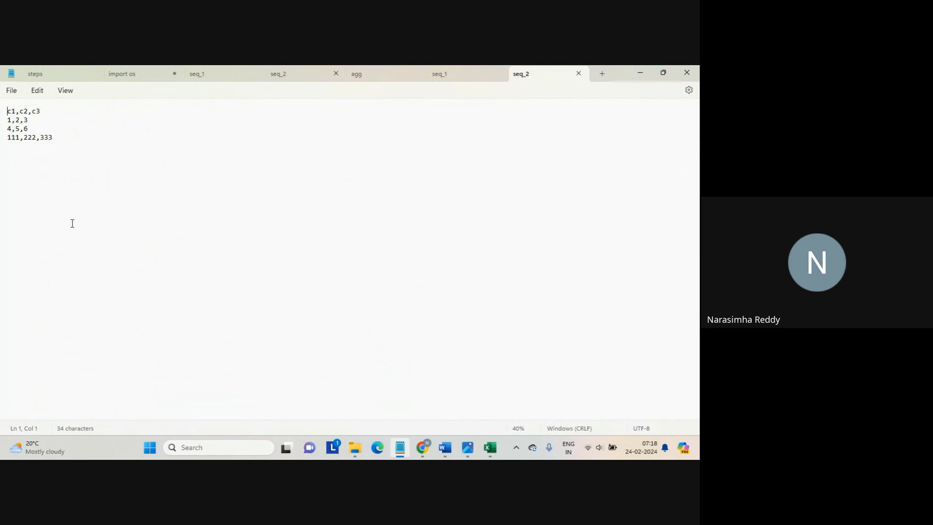
drag(60, 137, 4, 143)
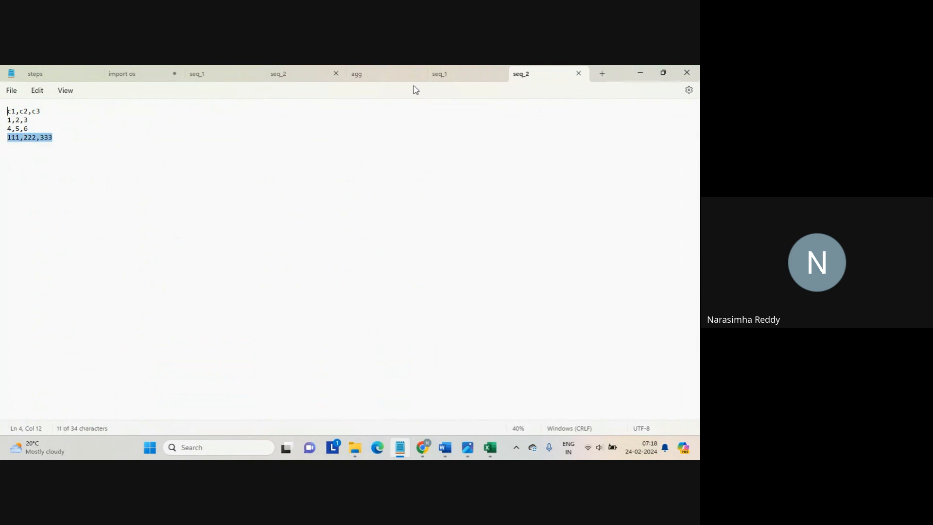
Compare seq_1 with seq_2, then show the target folder in File Explorer
click(439, 74)
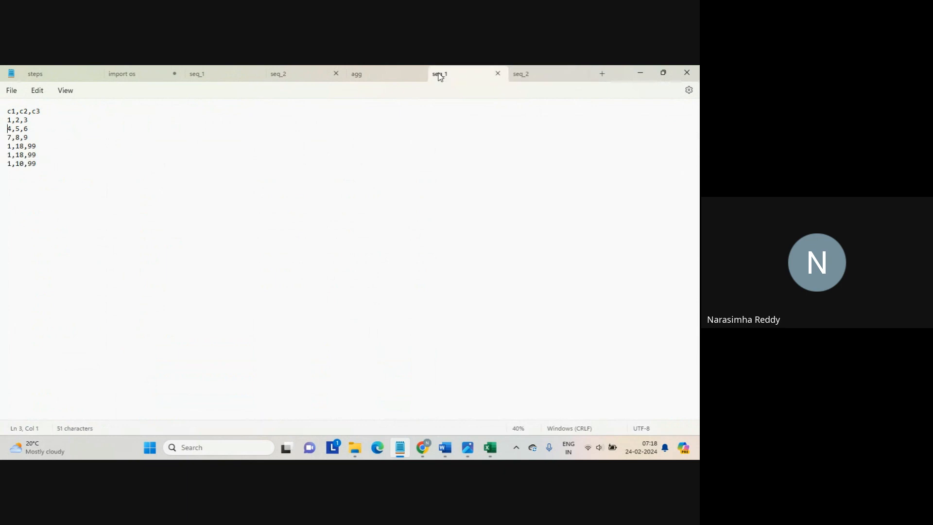
click(51, 188)
click(536, 76)
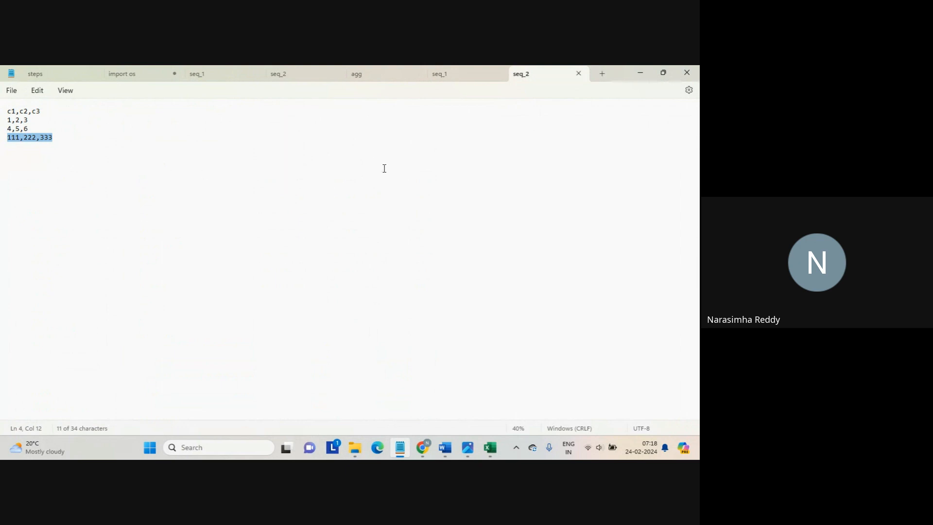
mouse_move(356, 439)
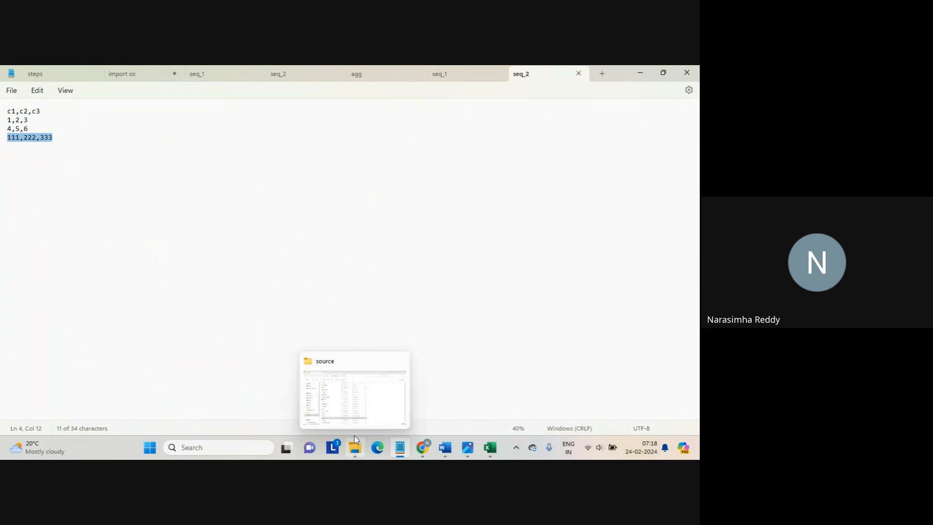
click(350, 401)
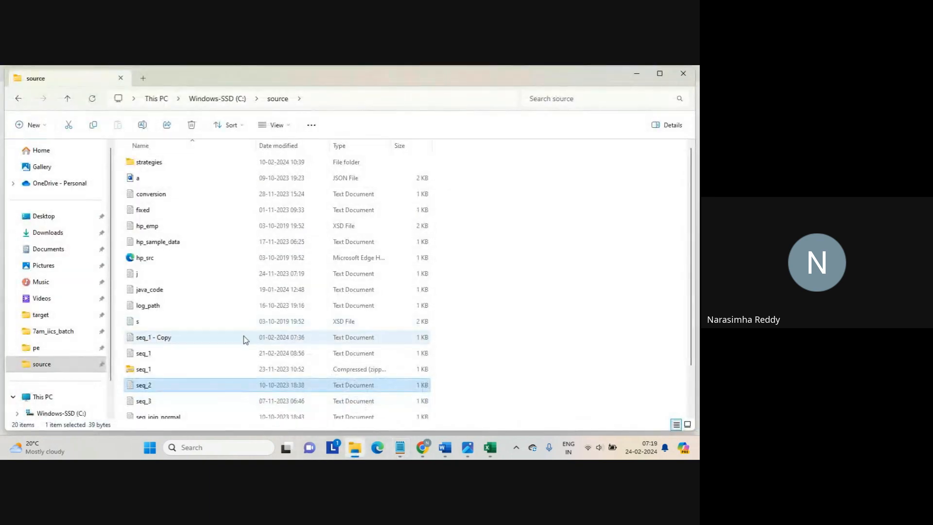
click(50, 319)
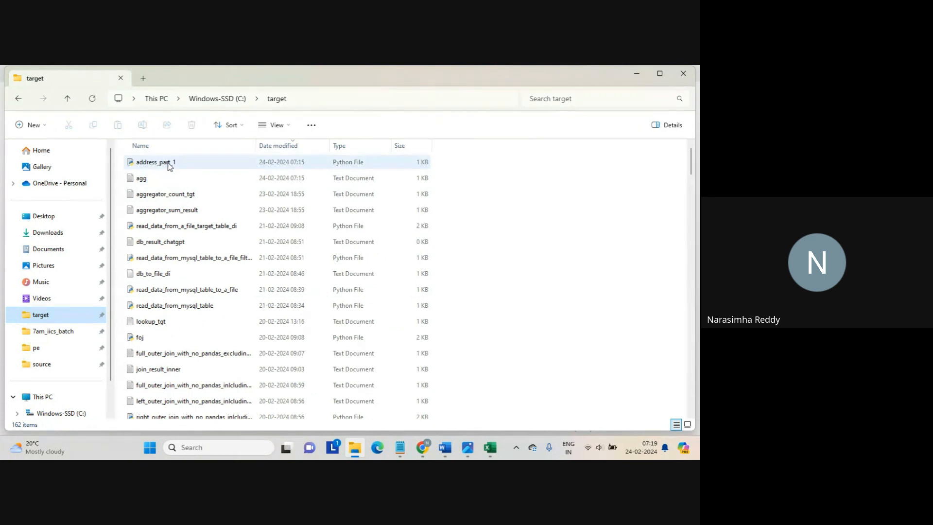
Open address_part_1 in Notepad, inspect its "111","222","333" line, and close it
click(169, 164)
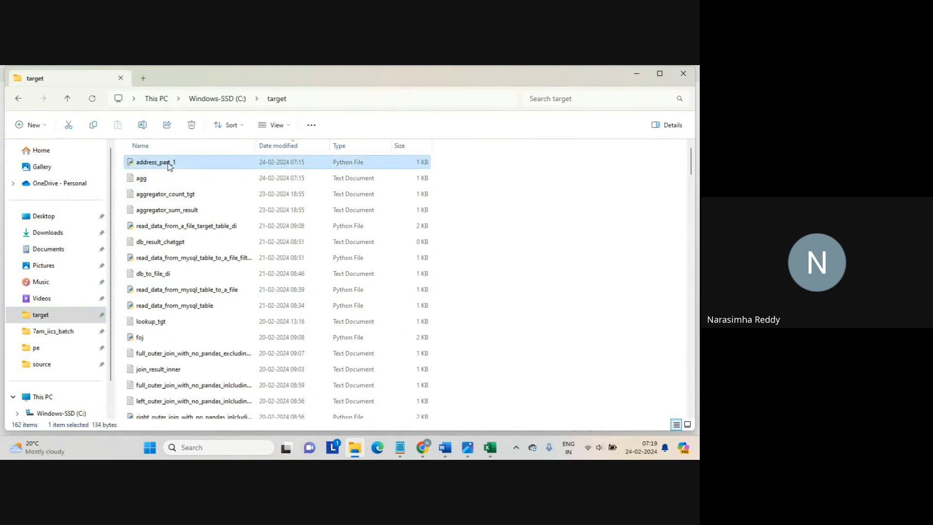
right_click(169, 166)
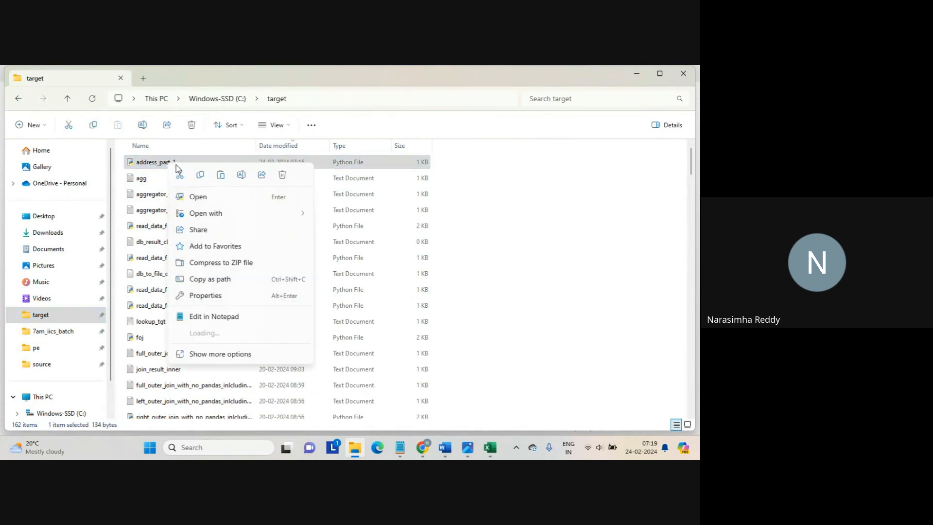
mouse_move(273, 214)
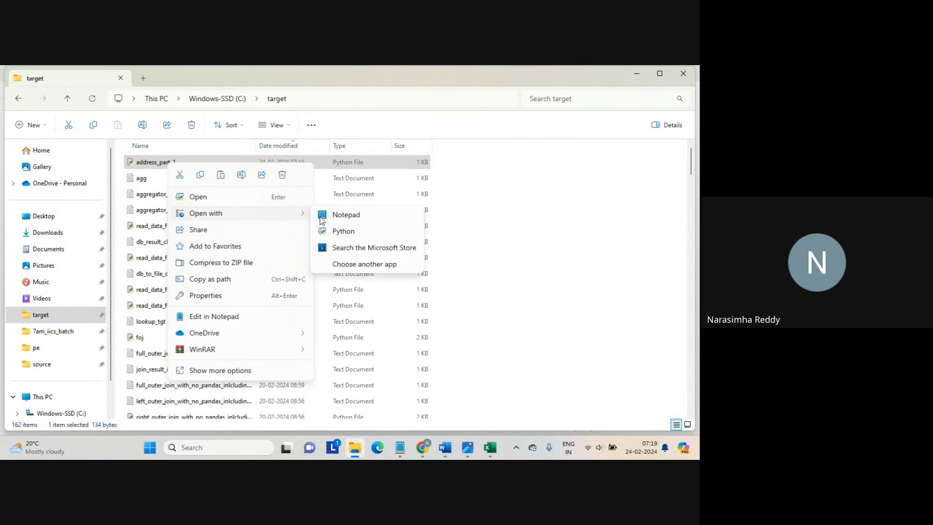
click(358, 215)
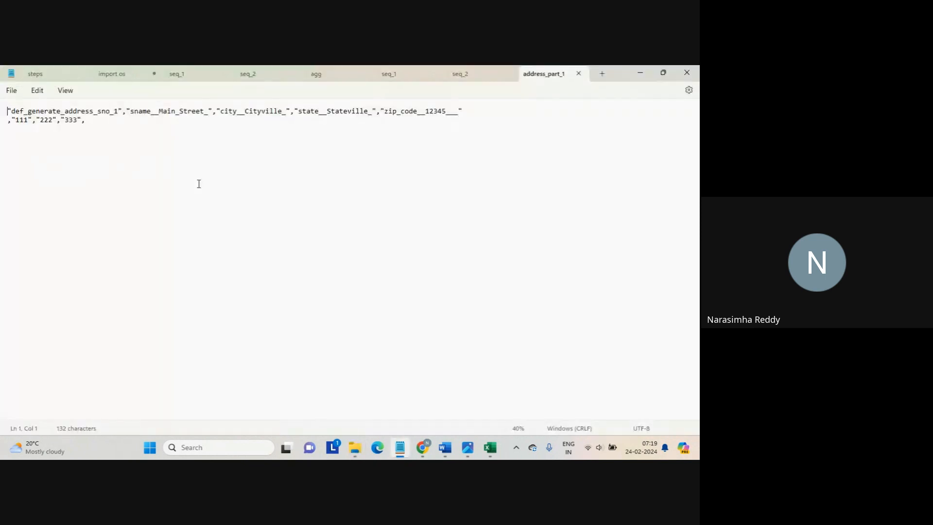
drag(97, 121, 1, 126)
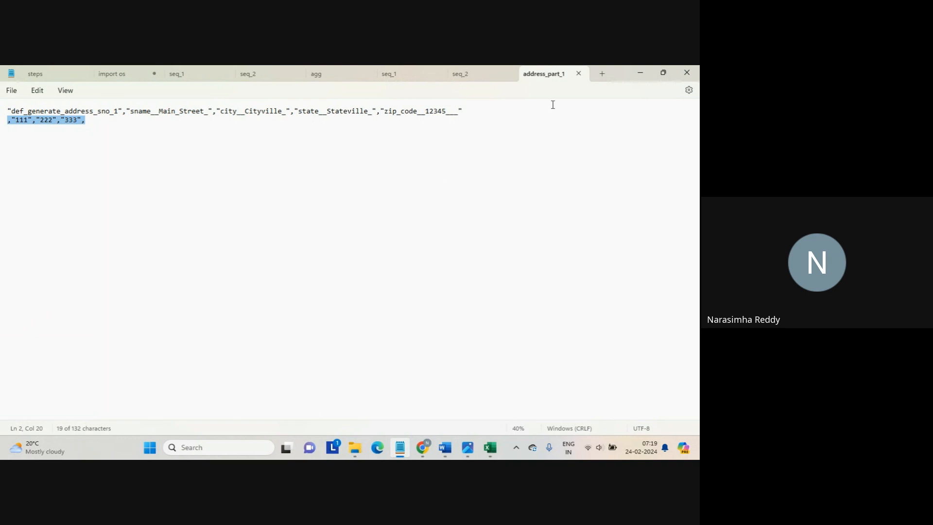
click(579, 76)
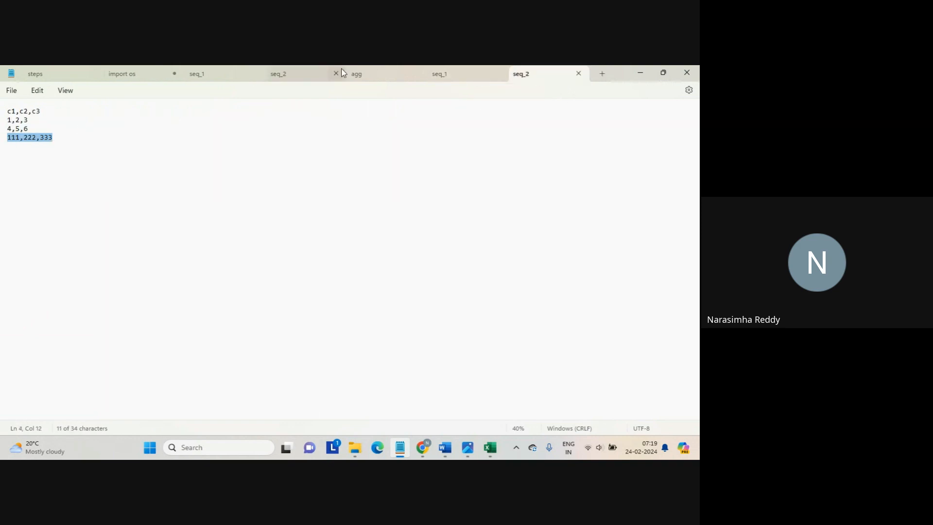
Close the extra seq_2, seq_1 and agg tabs, then return to Edit MappingTask_scd1
click(579, 72)
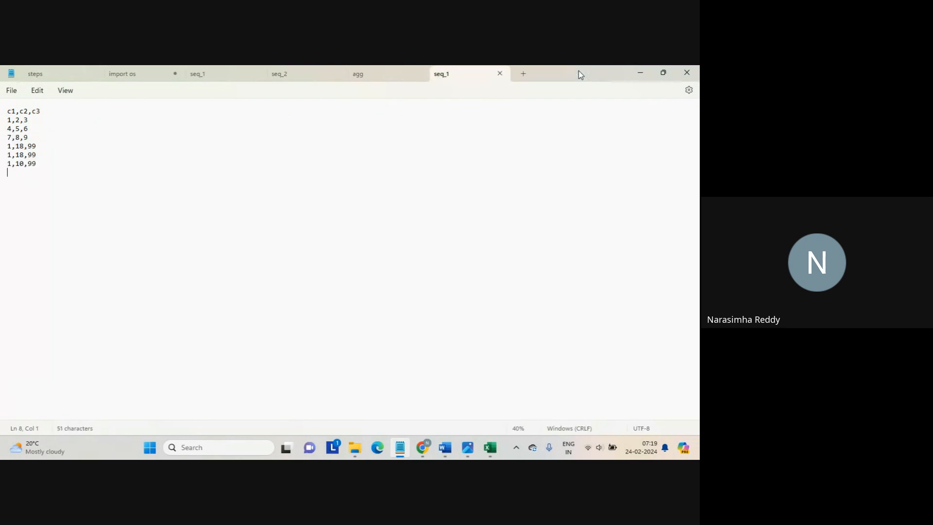
click(503, 74)
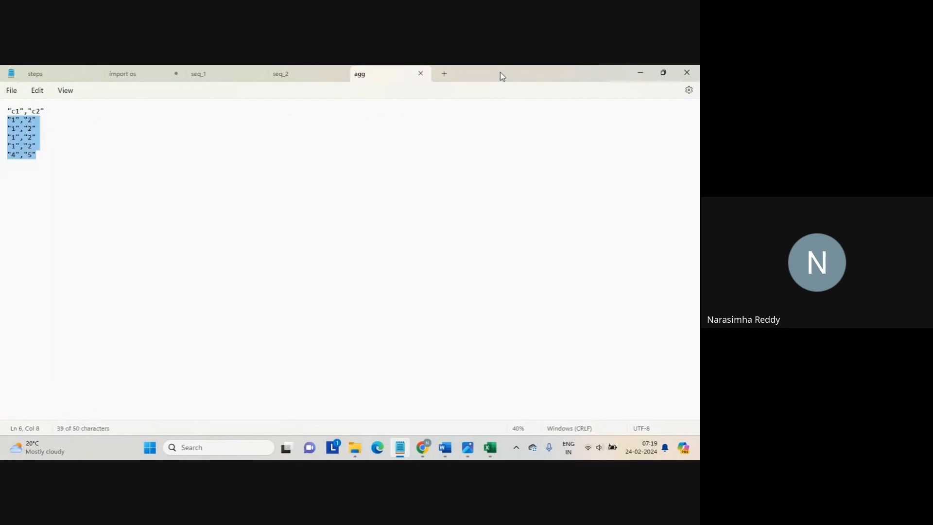
click(421, 76)
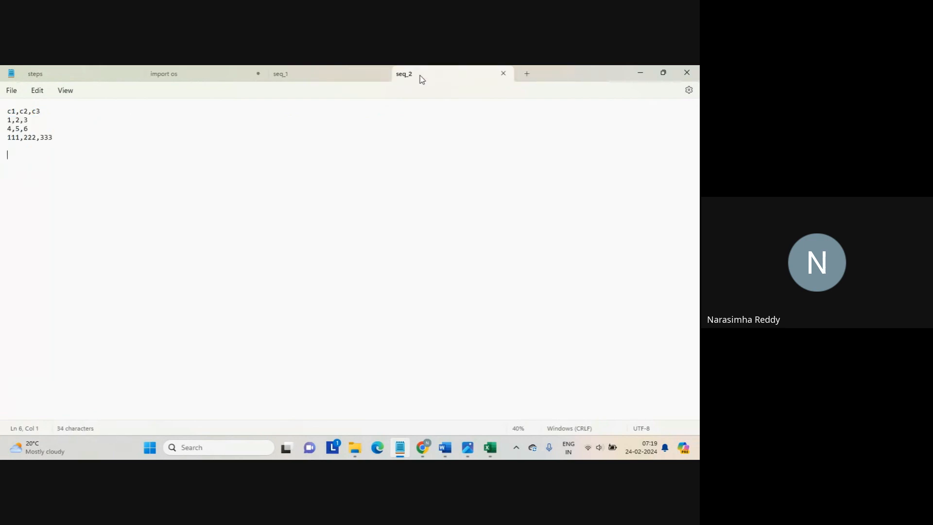
drag(420, 75, 430, 74)
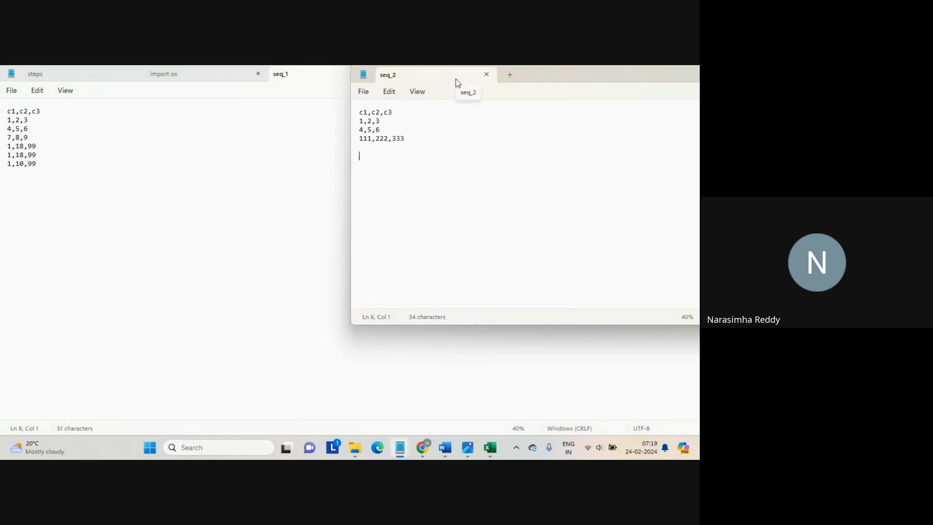
click(486, 75)
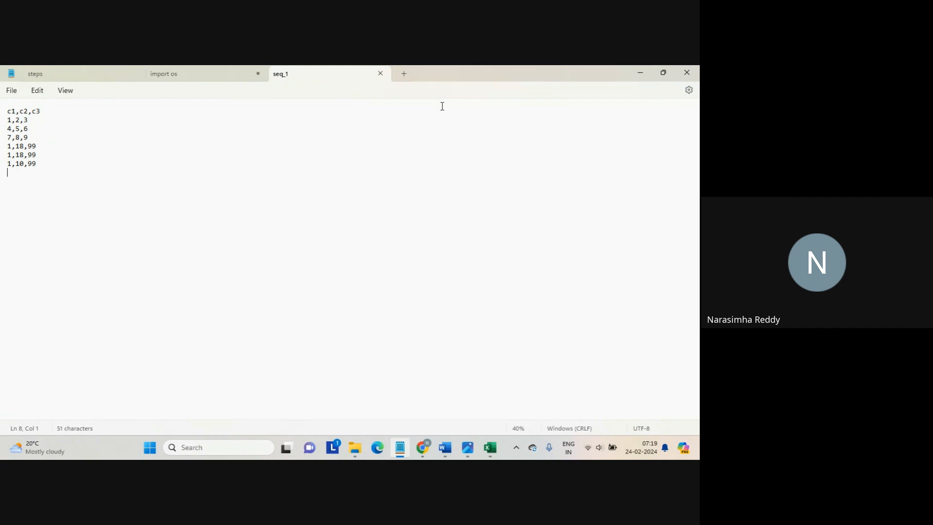
click(398, 155)
mouse_move(424, 439)
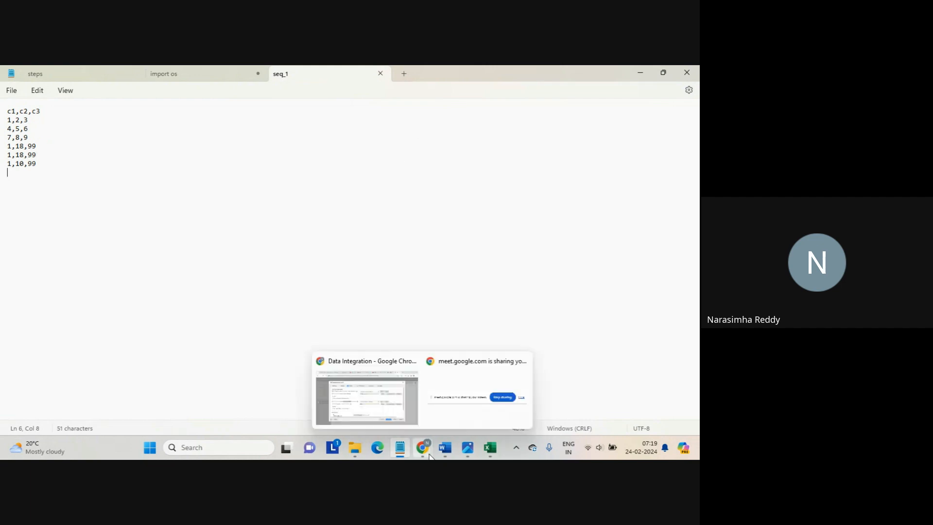
click(383, 416)
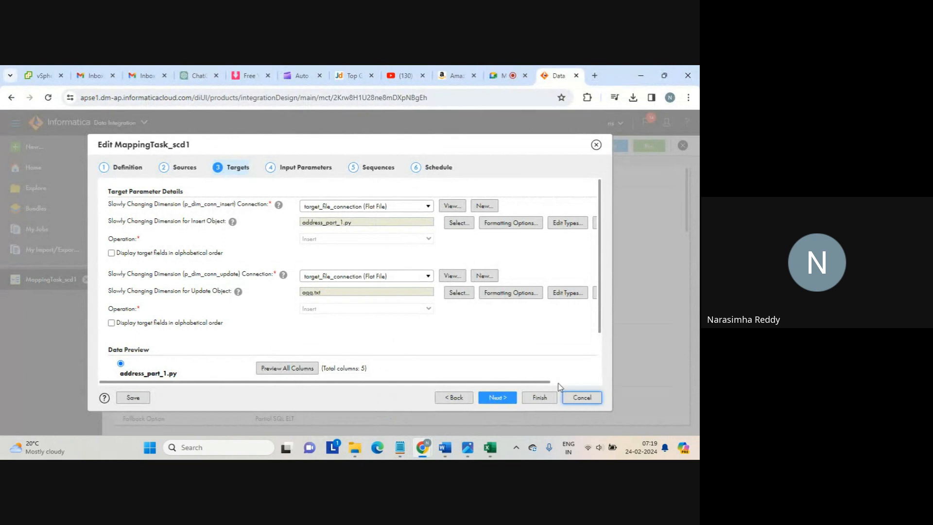
Close the mapping task dialog and browse the taskflow templates, picking Parallel Tasks
click(581, 397)
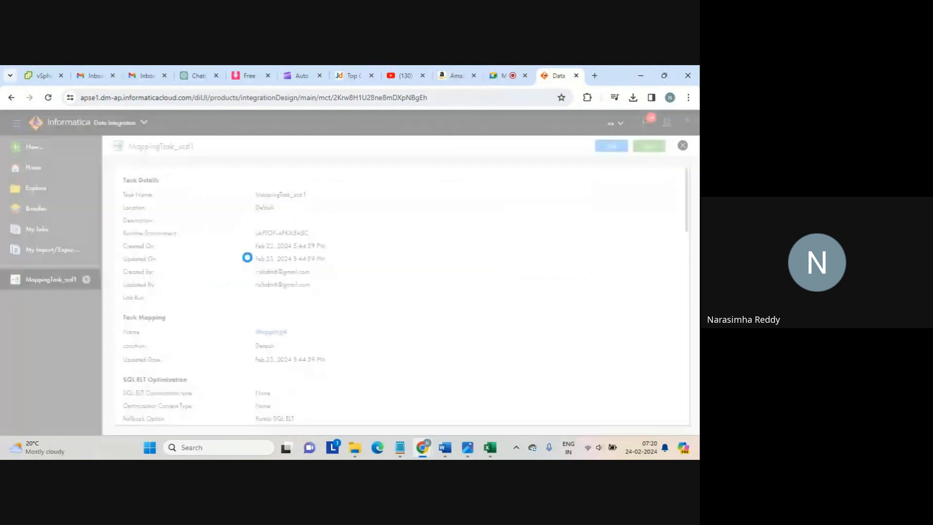
click(32, 148)
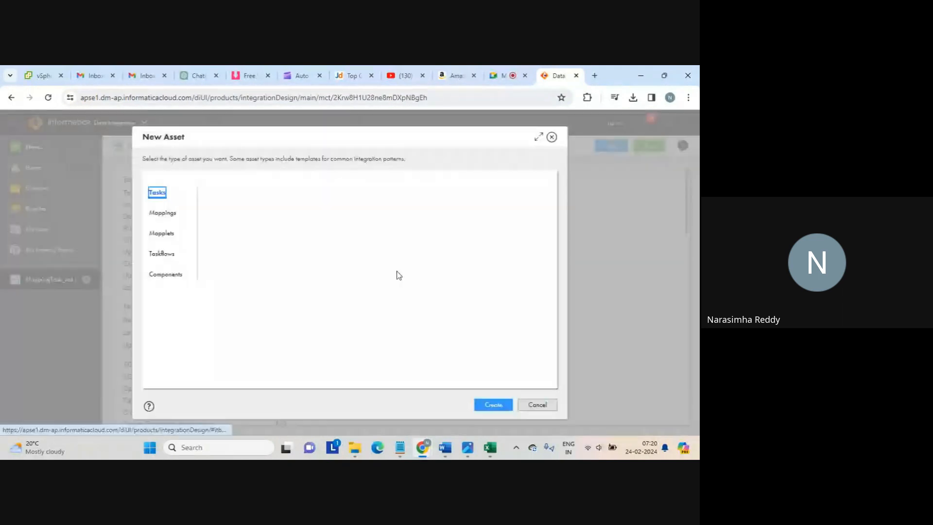
click(164, 253)
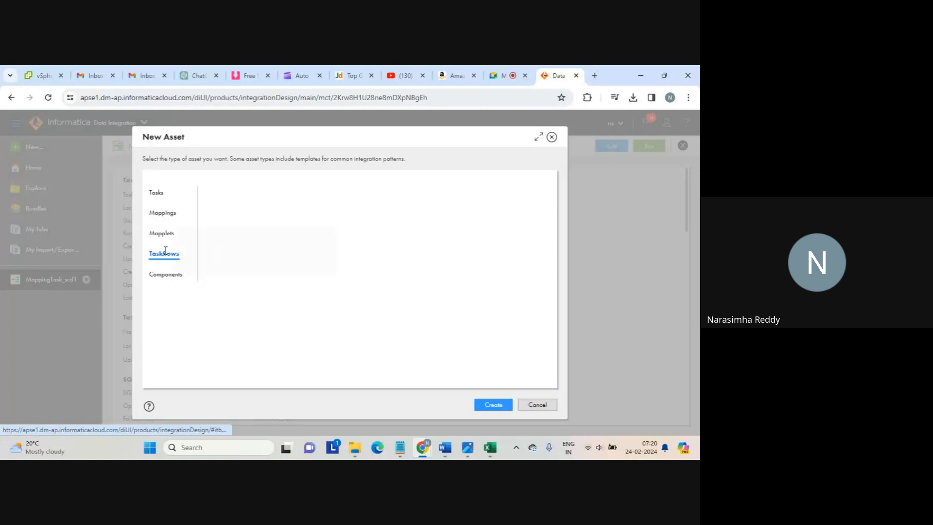
mouse_move(165, 250)
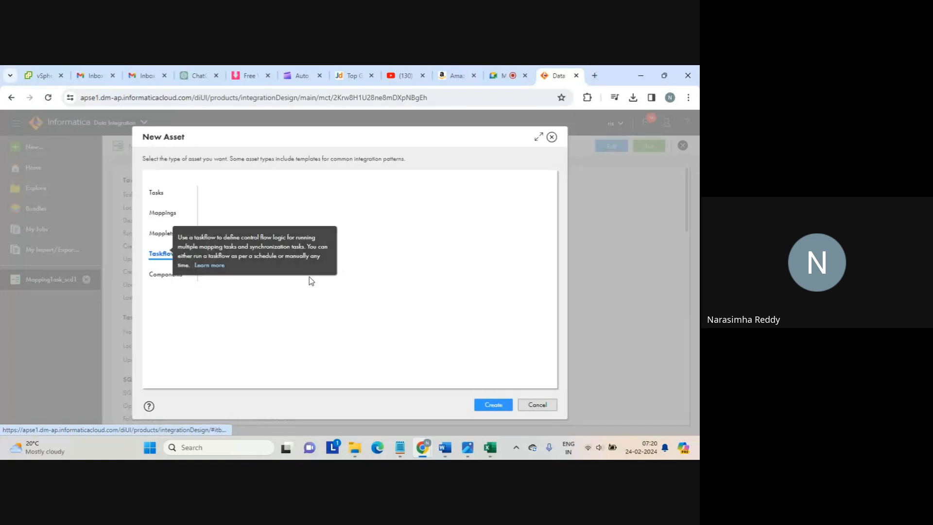
click(491, 406)
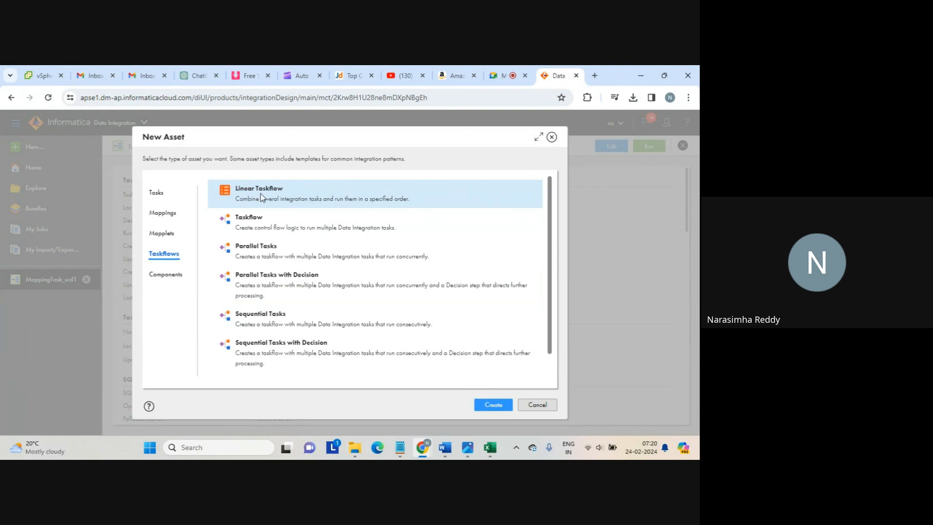
click(271, 256)
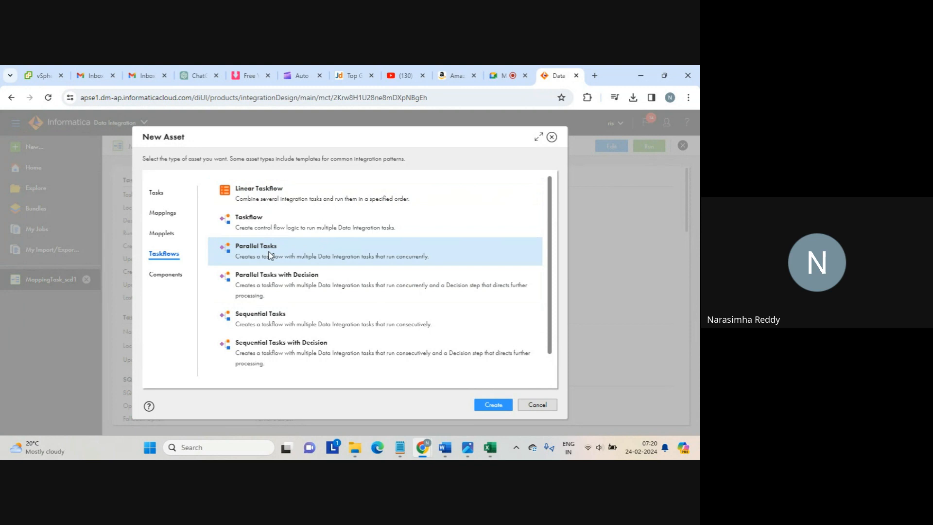
Look through the Integration task and component asset types, then cancel
click(157, 191)
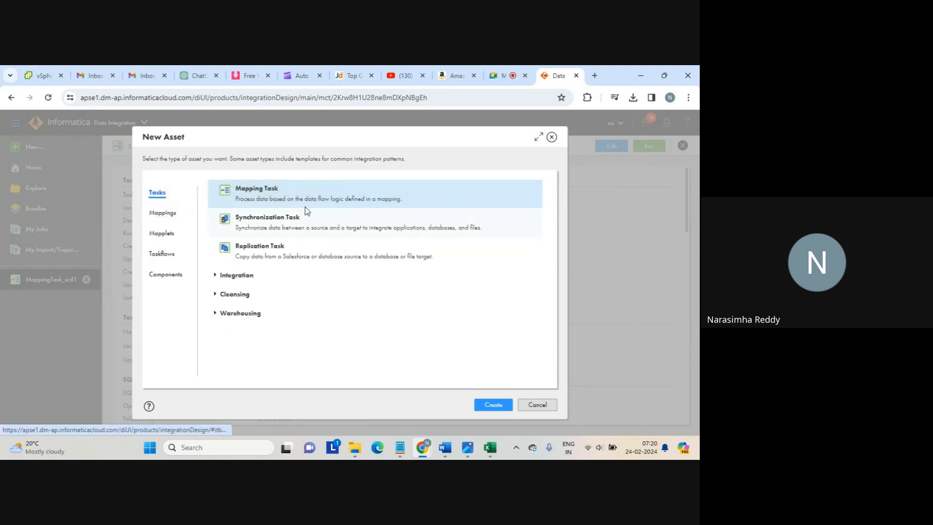
click(215, 275)
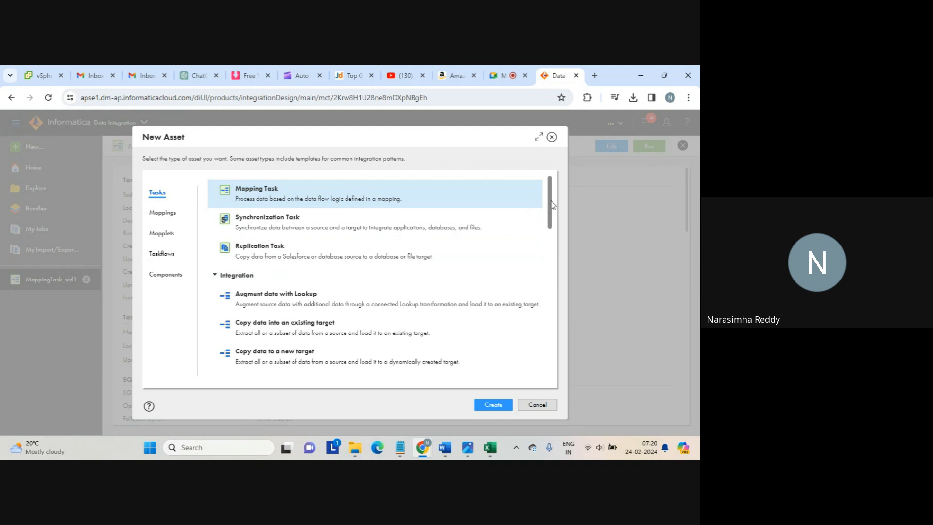
drag(552, 204, 519, 203)
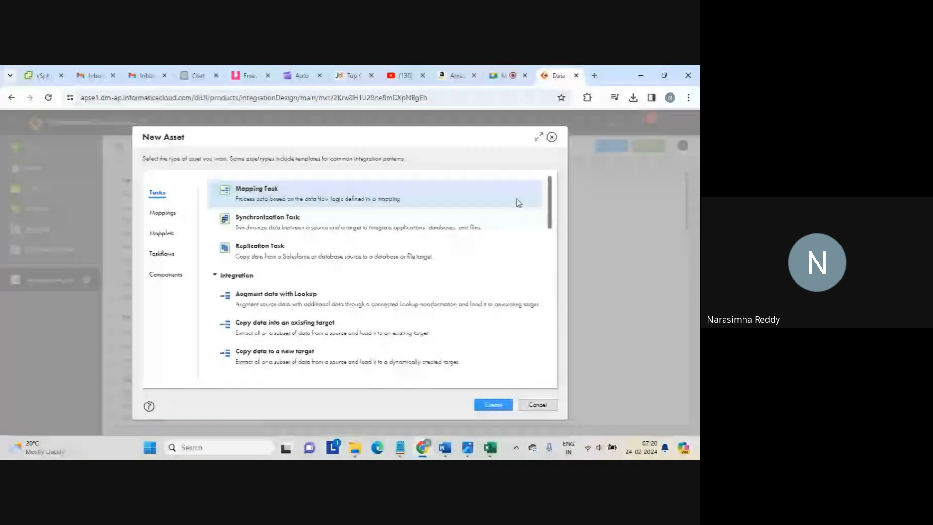
click(162, 274)
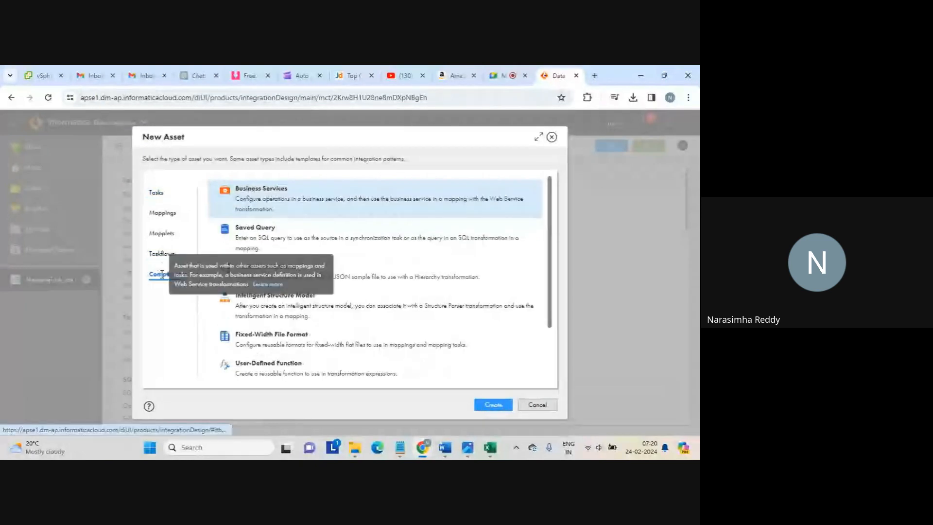
click(156, 193)
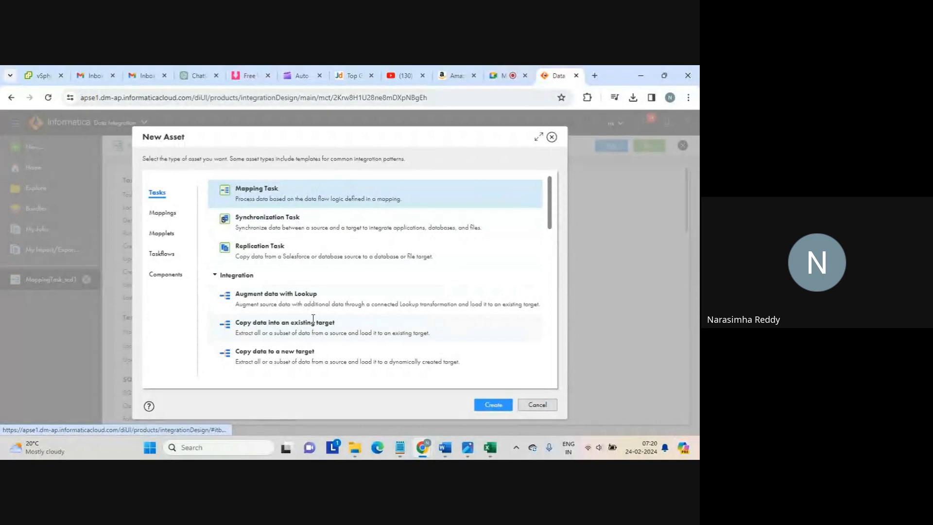
click(535, 406)
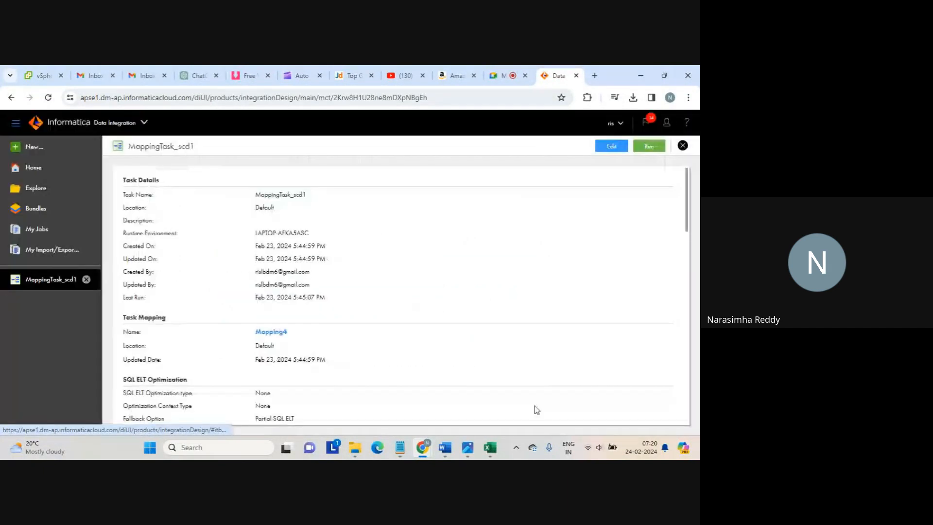
Create a new blank mapping from Mappings > Mapping
click(44, 153)
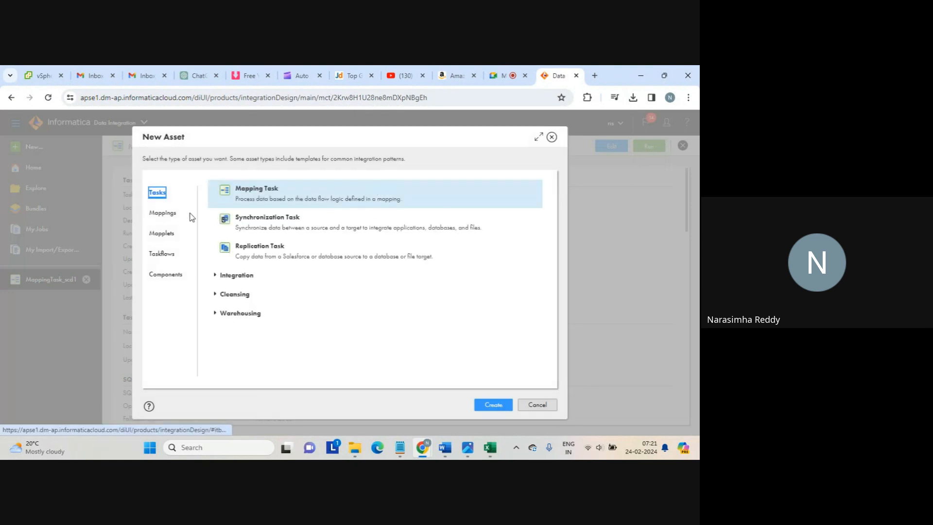
click(163, 214)
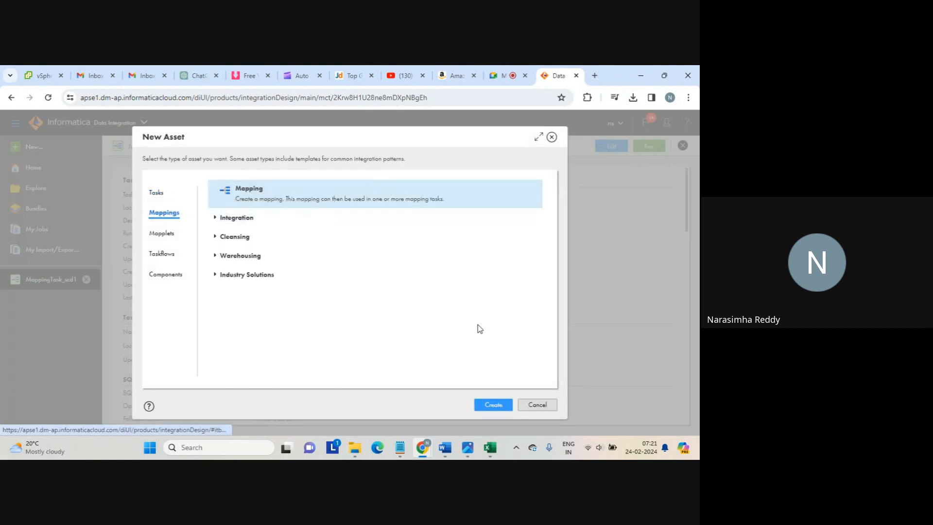
click(492, 405)
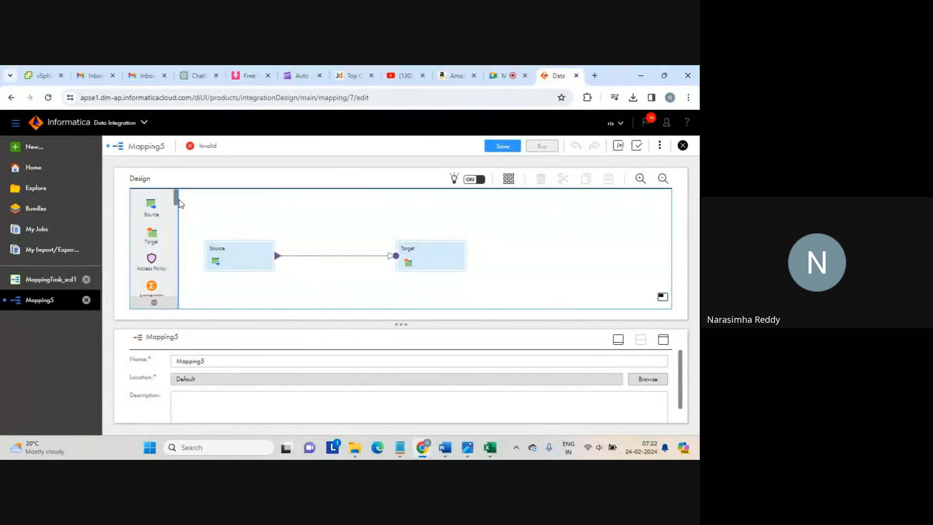
Drag a Lookup transformation onto the Mapping5 canvas
drag(176, 198, 282, 211)
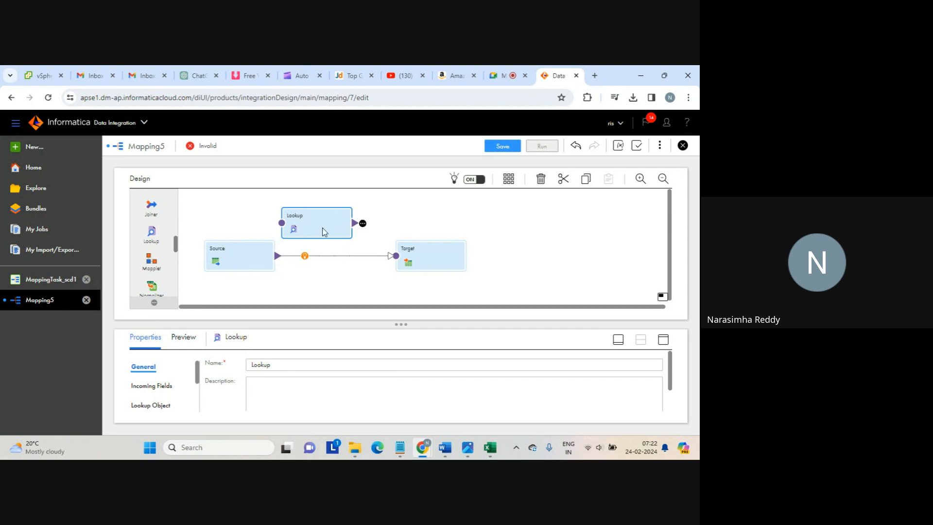
Maximize the Lookup transformation's Properties panel
click(664, 341)
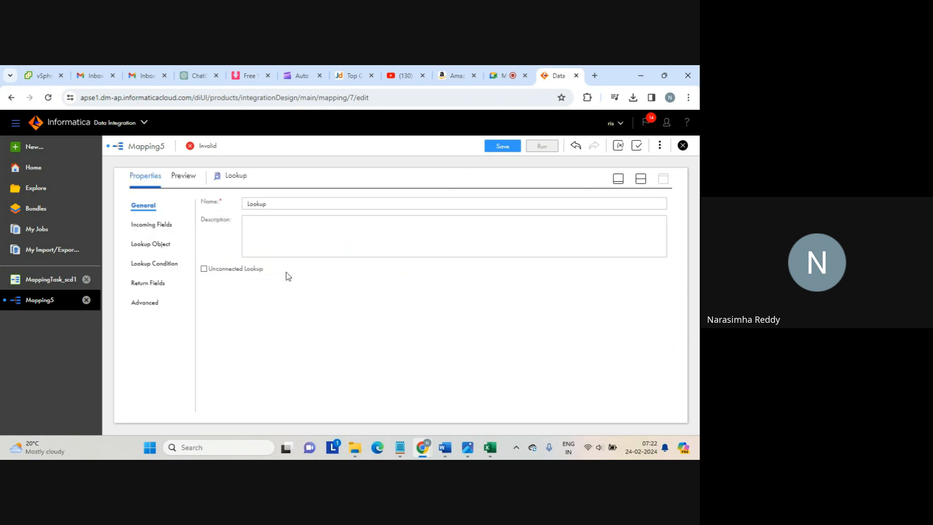
Make the lookup unconnected, accept removal of its fields and links, and show Incoming Fields
click(204, 270)
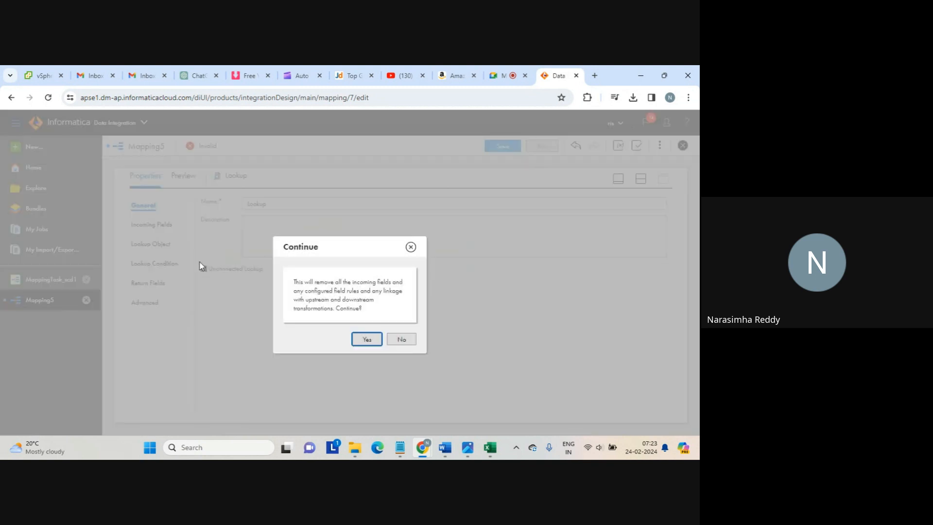
click(370, 340)
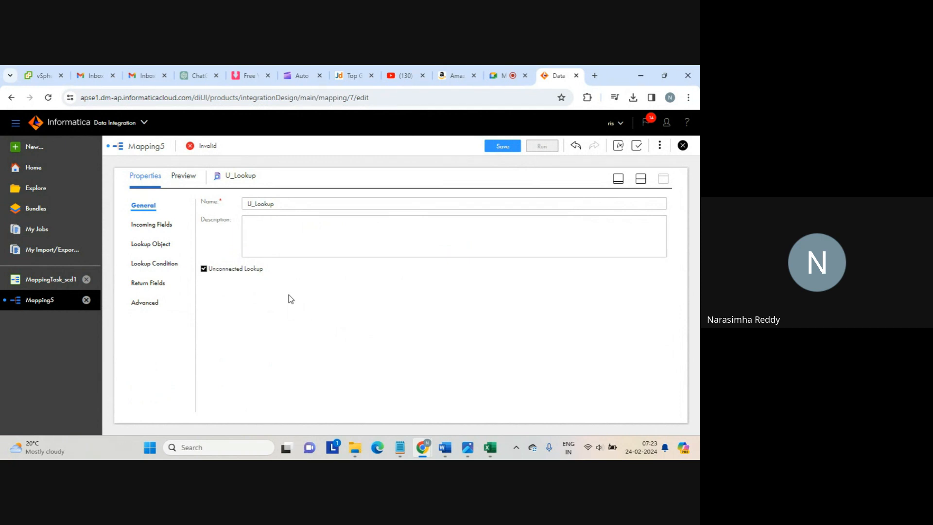
click(153, 224)
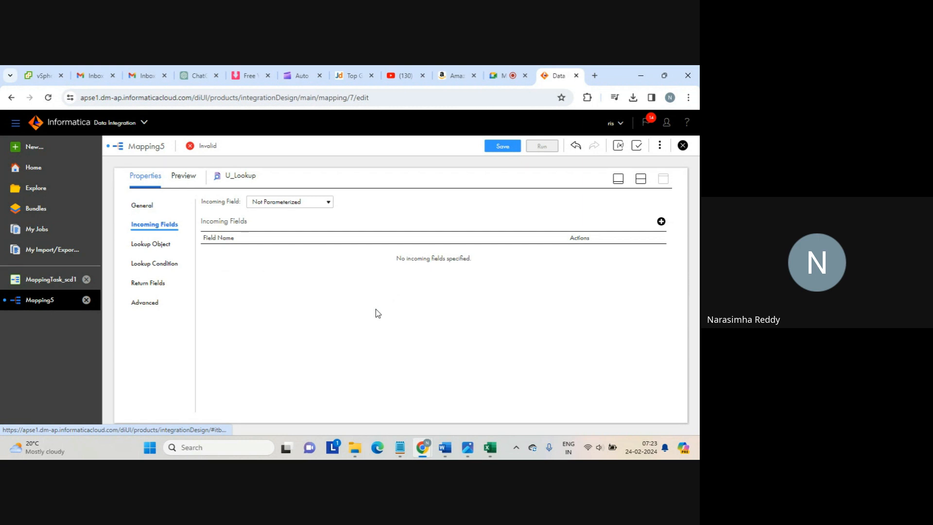
Add an incoming field named inp_c1 to U_Lookup
click(661, 221)
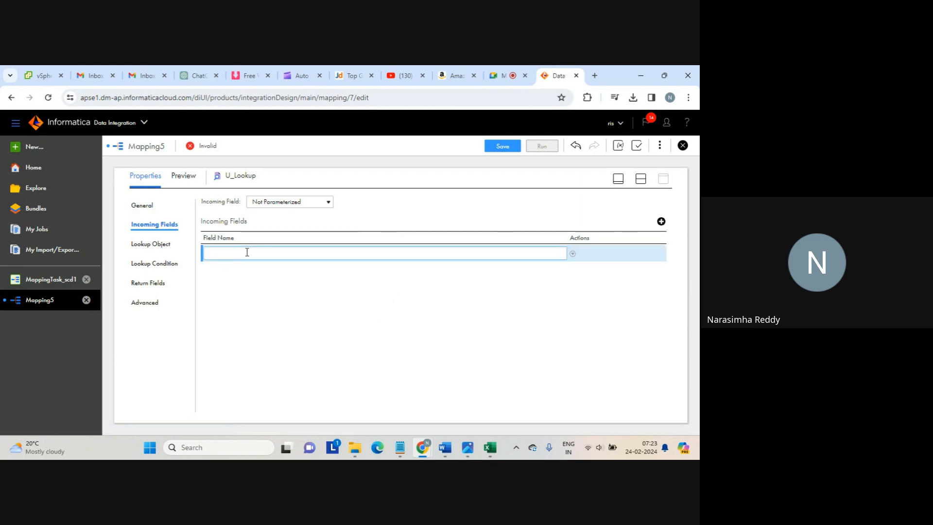
text(inp_c1)
click(145, 243)
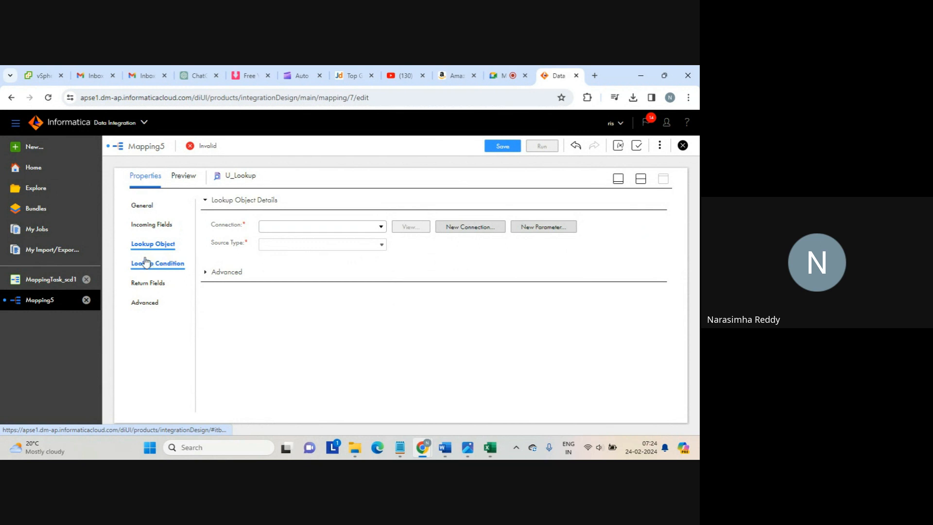
Point U_Lookup at flat file seq_2.txt through source_file_connection
click(382, 230)
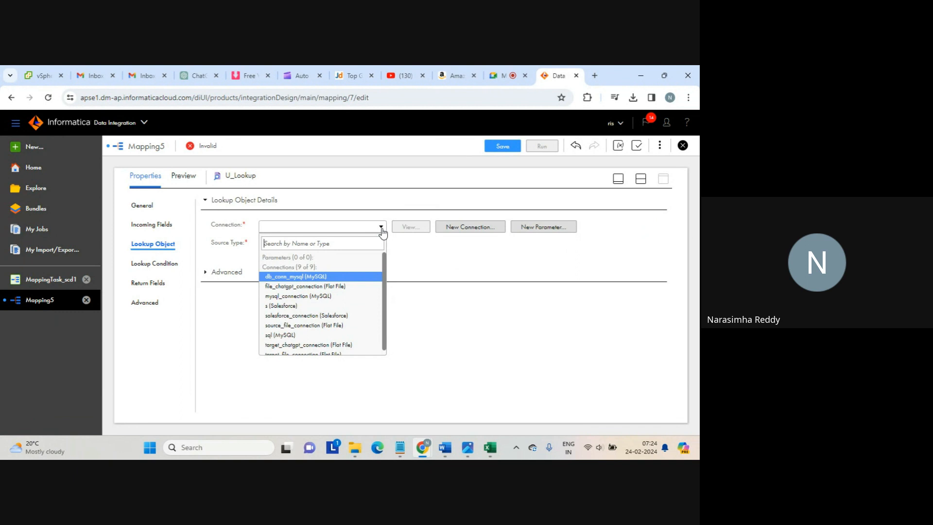
scroll(347, 342, down, 1)
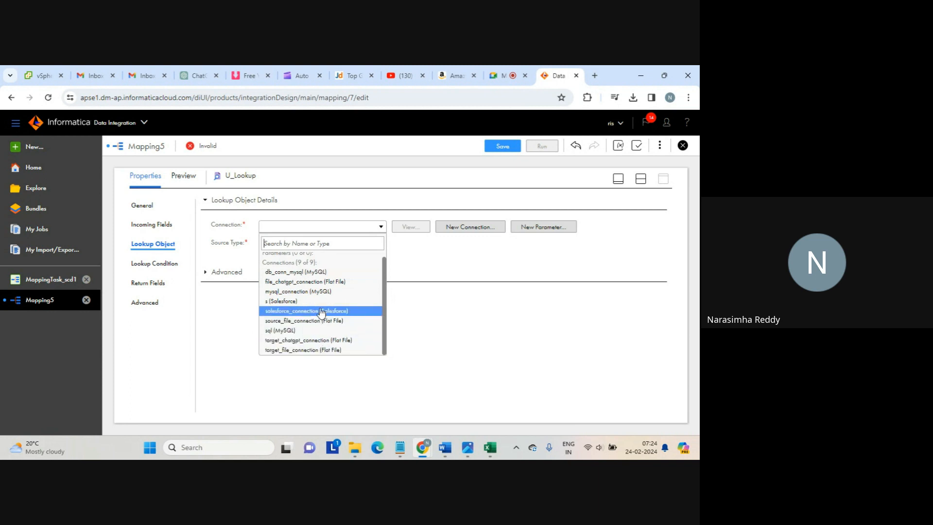
click(287, 322)
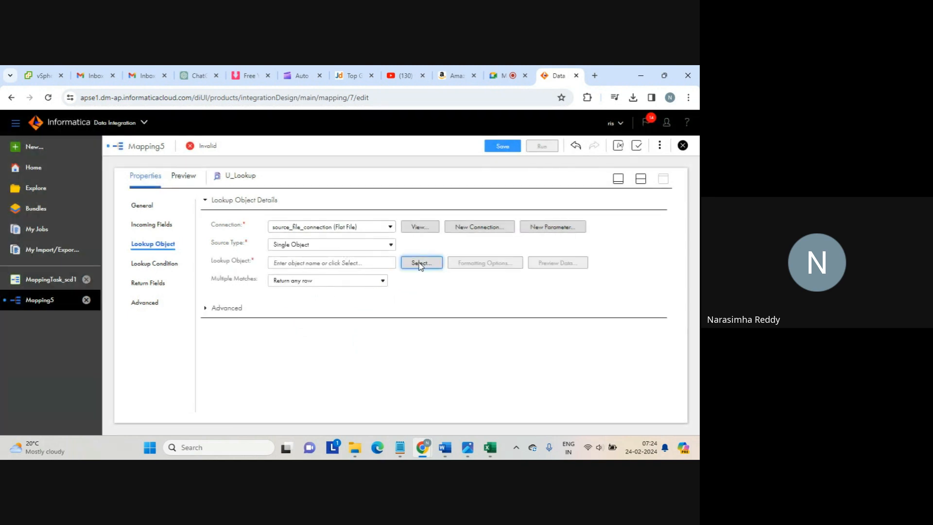
click(419, 262)
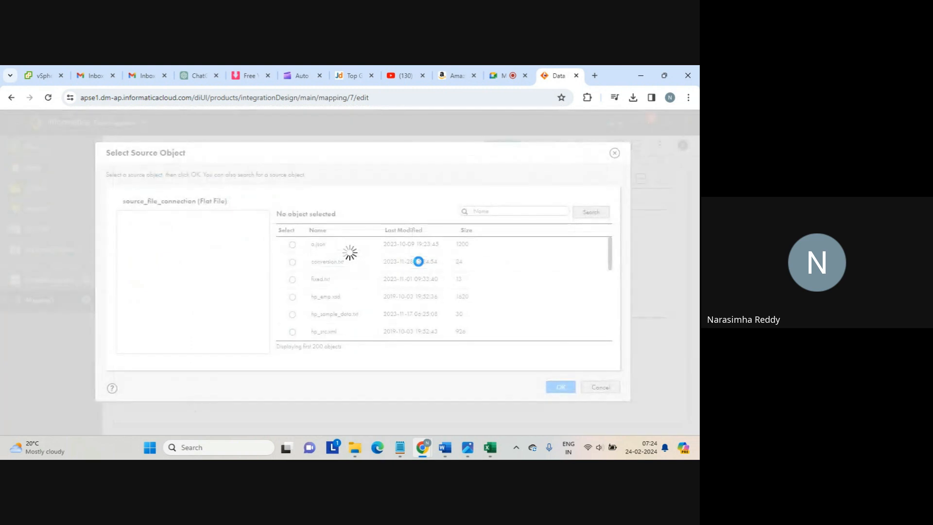
click(481, 210)
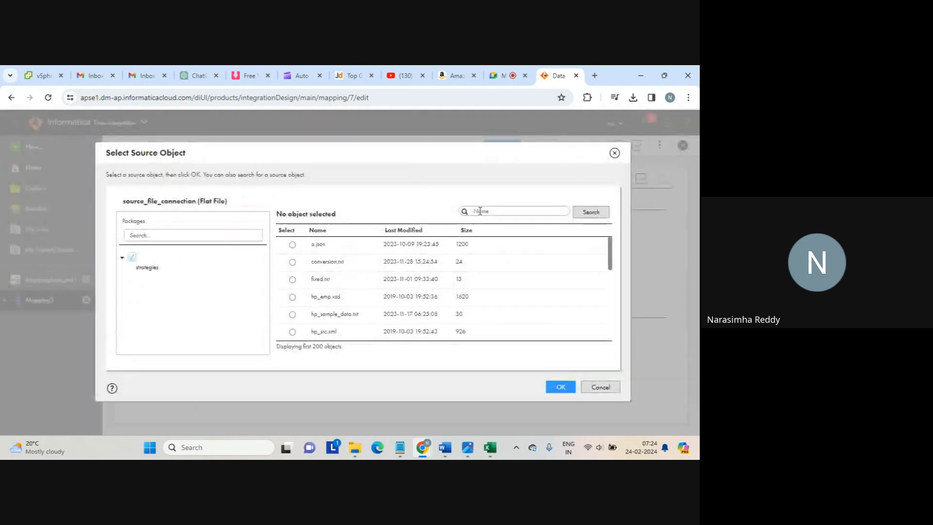
text(seq)
click(590, 214)
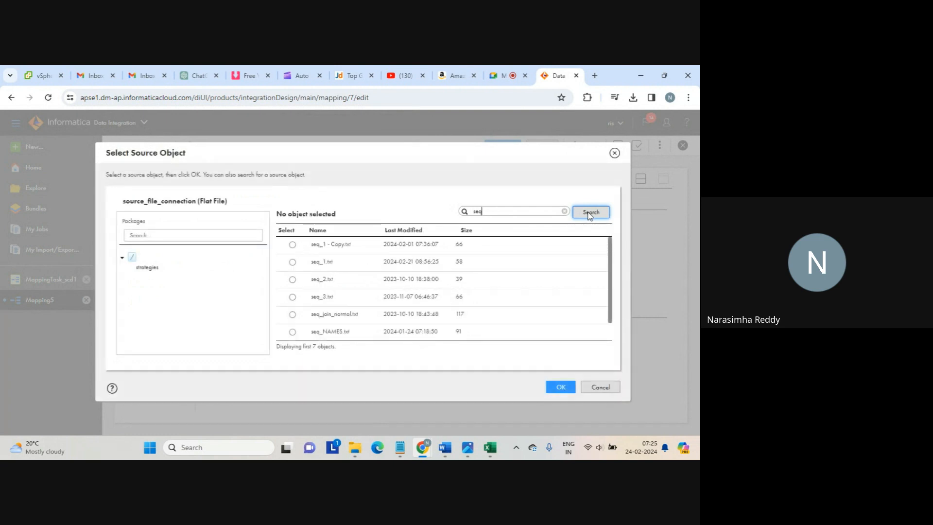
click(292, 279)
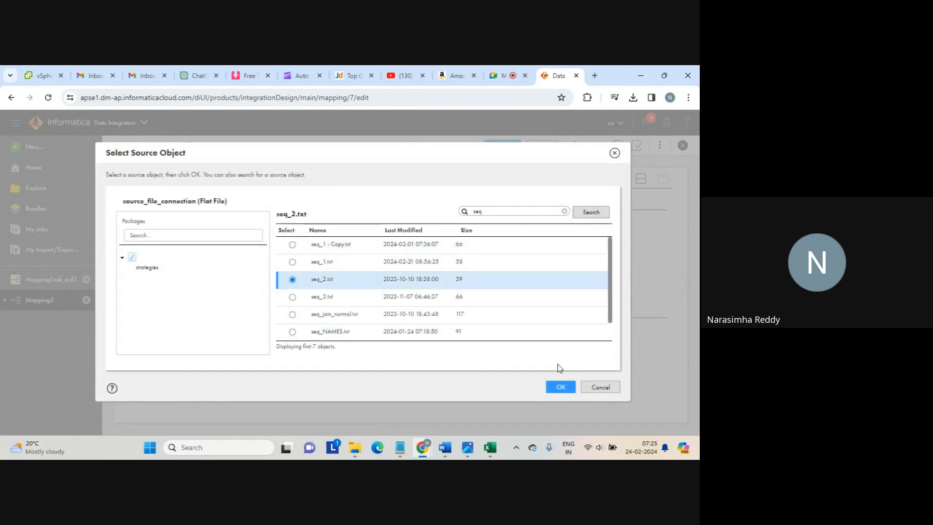
click(559, 387)
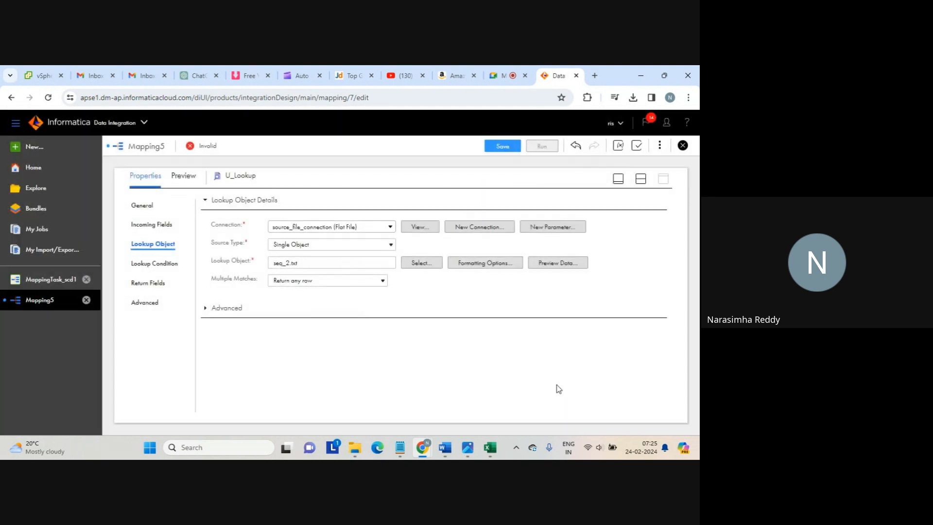
click(153, 265)
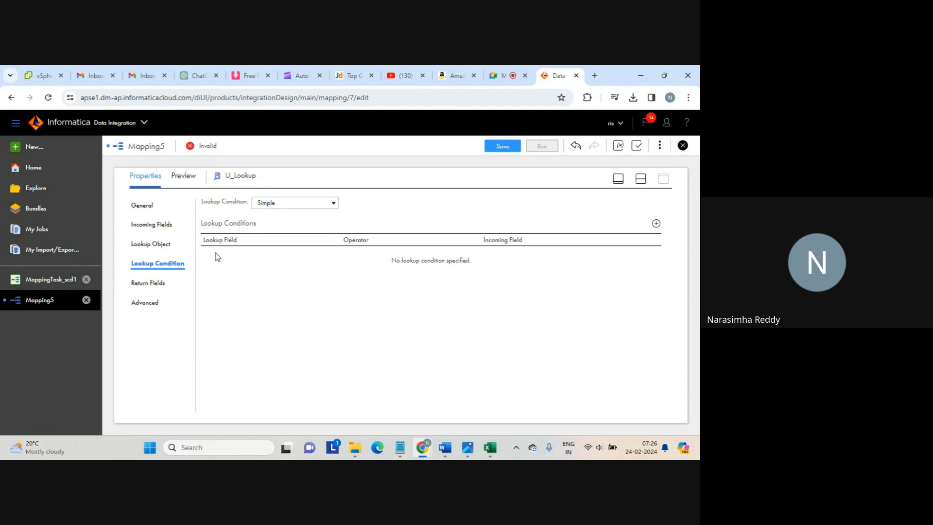
Add the lookup condition c1 = inp_c1 to U_Lookup
click(657, 223)
click(333, 255)
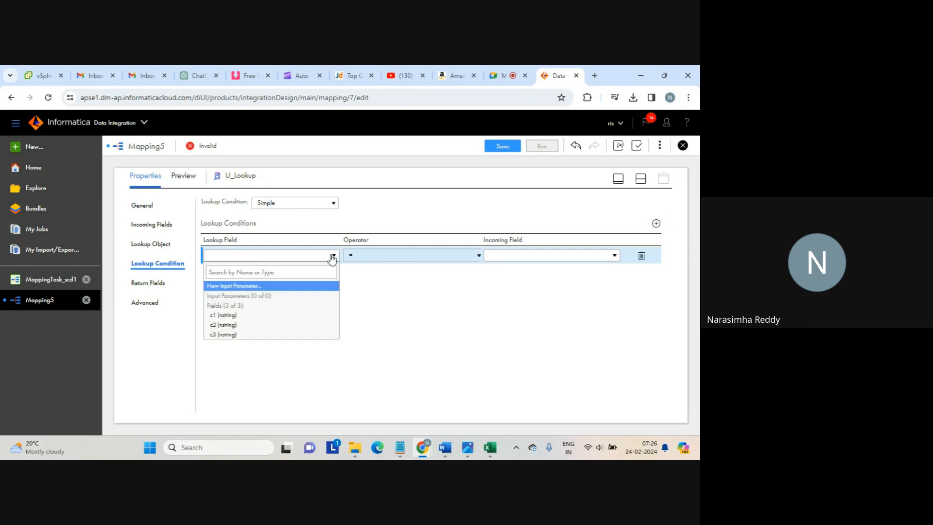
click(220, 315)
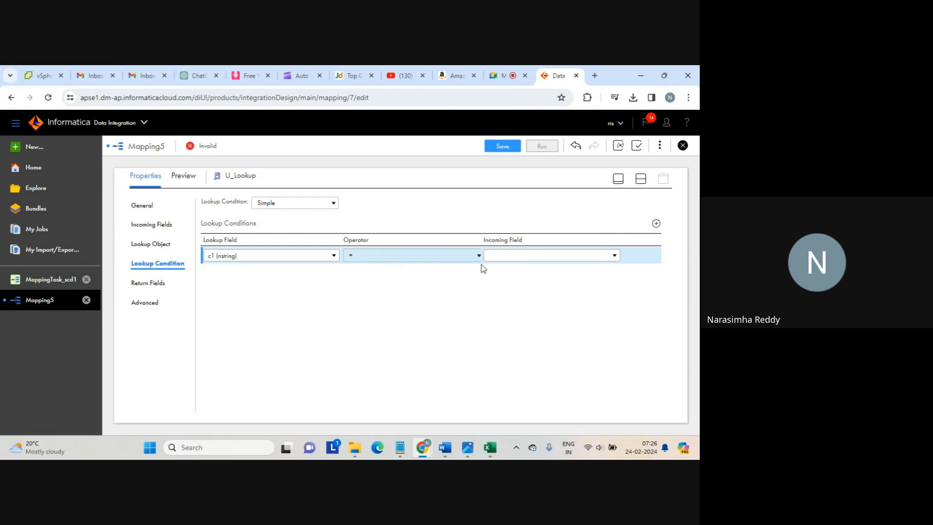
click(562, 257)
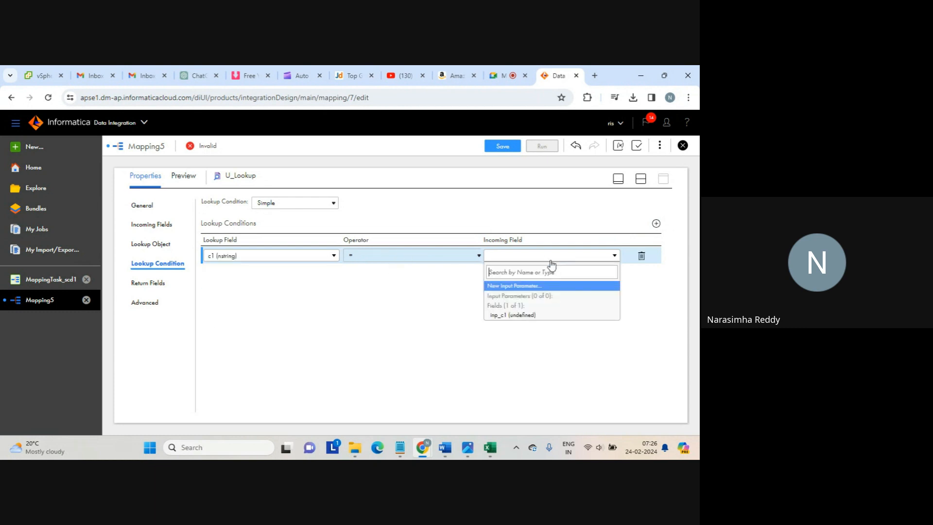
click(518, 316)
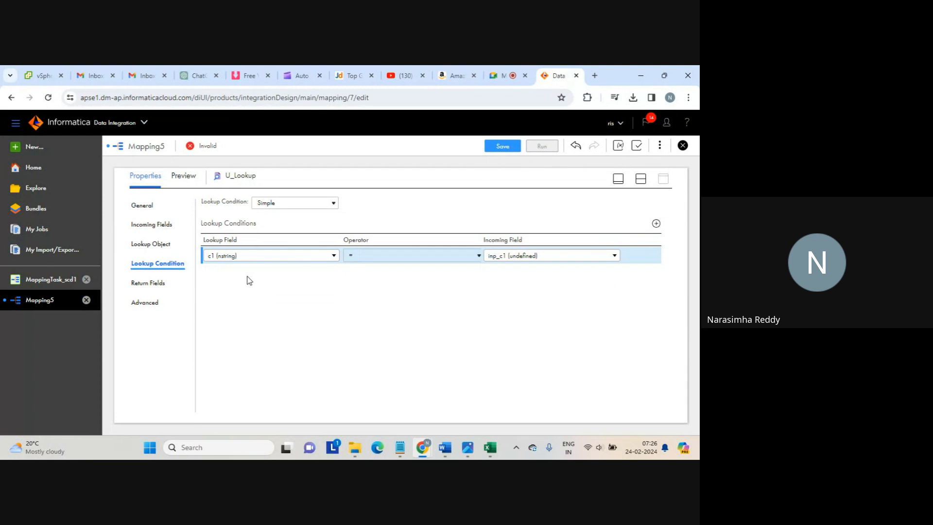
click(145, 282)
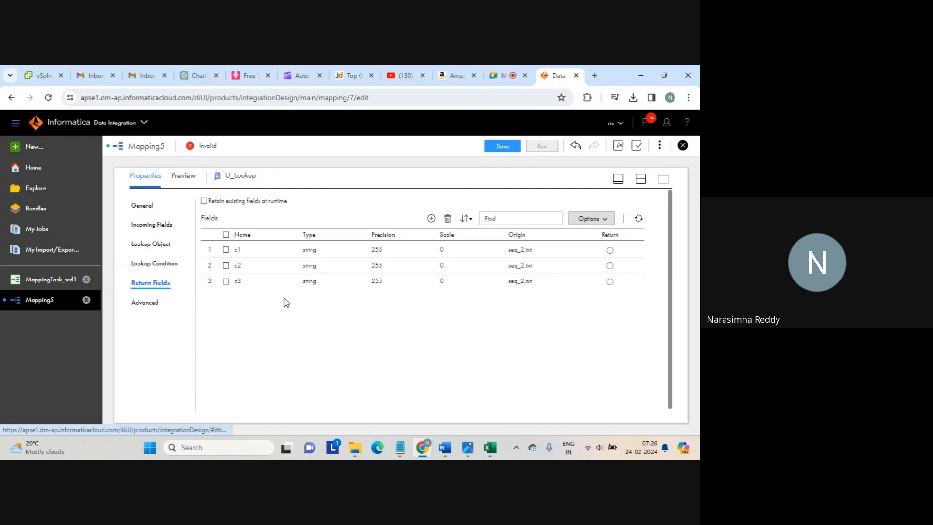
Set c2 as U_Lookup's return field and restore the canvas-above-properties layout
click(611, 267)
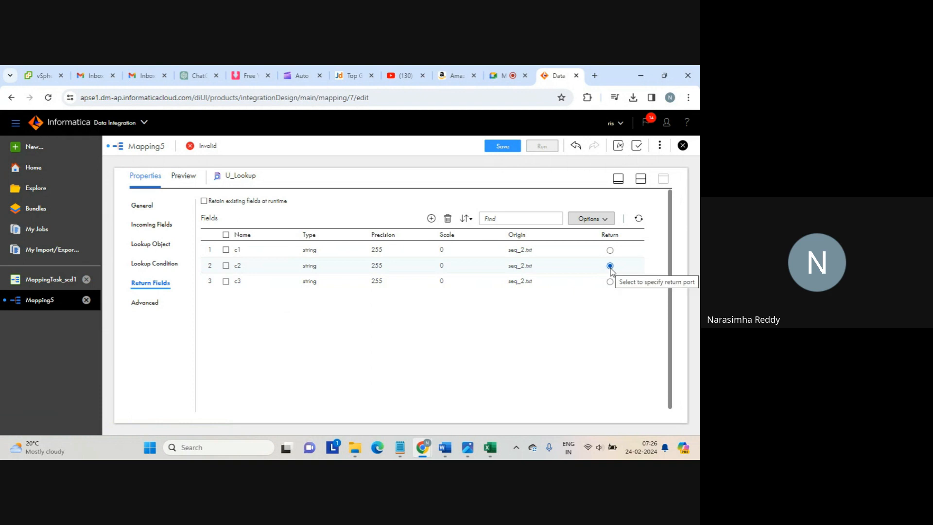
click(641, 183)
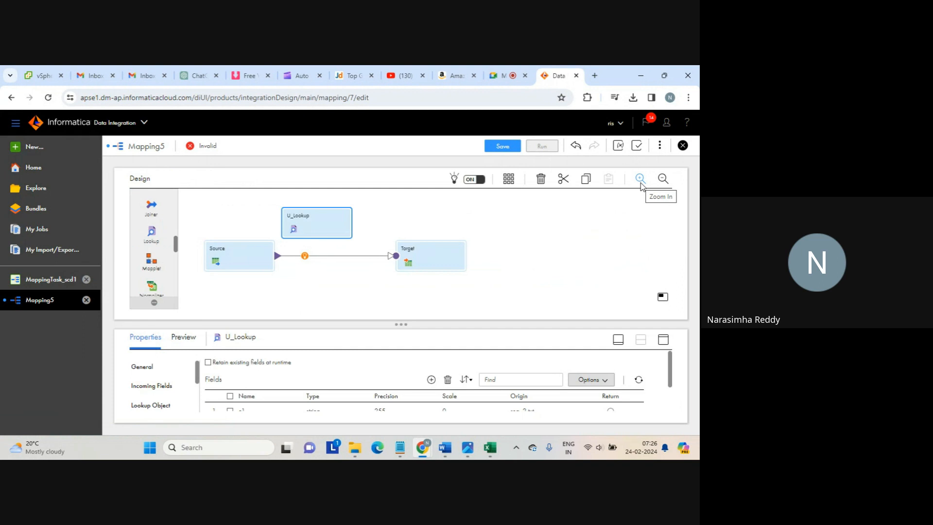
Select the Source node on Mapping5 to show its properties below the canvas
click(567, 251)
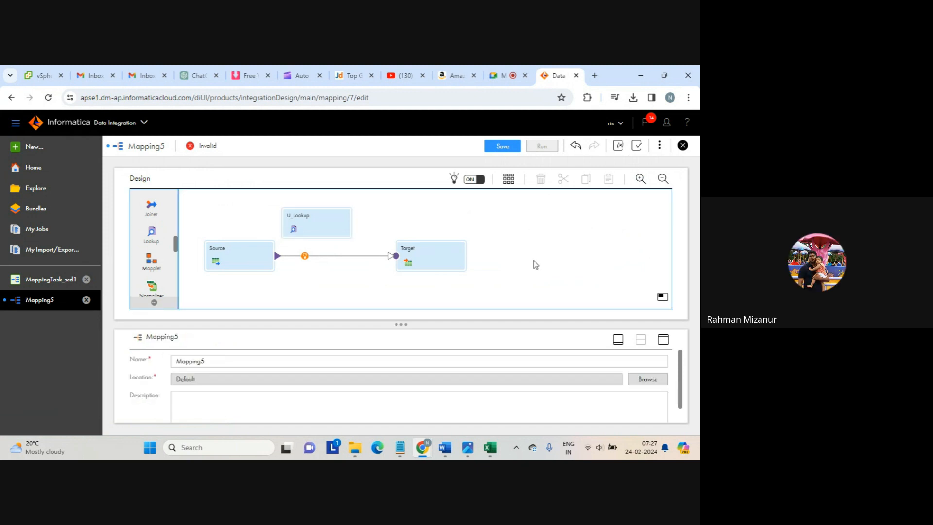
click(506, 76)
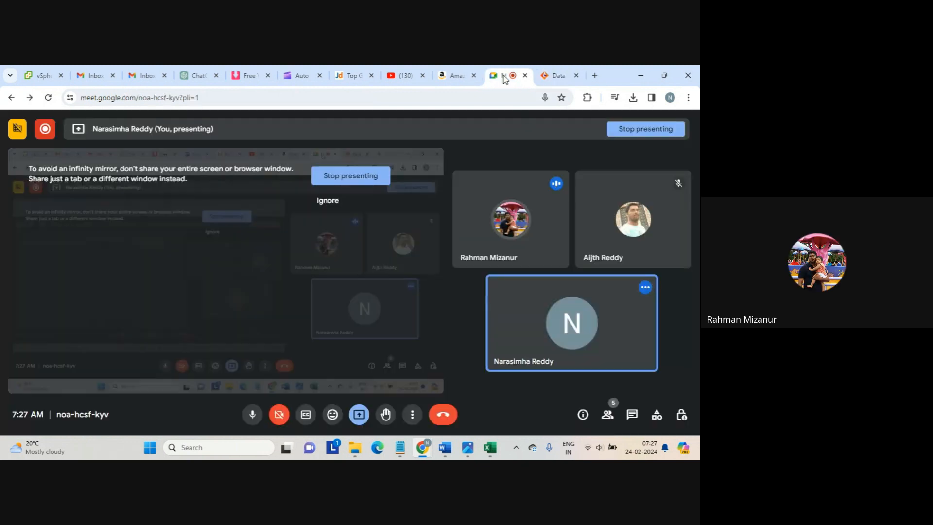
click(560, 76)
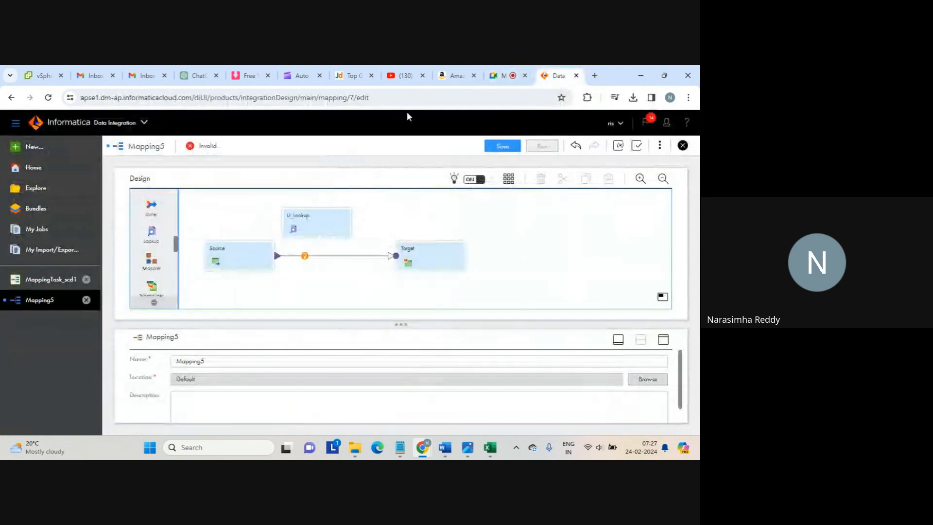
click(214, 259)
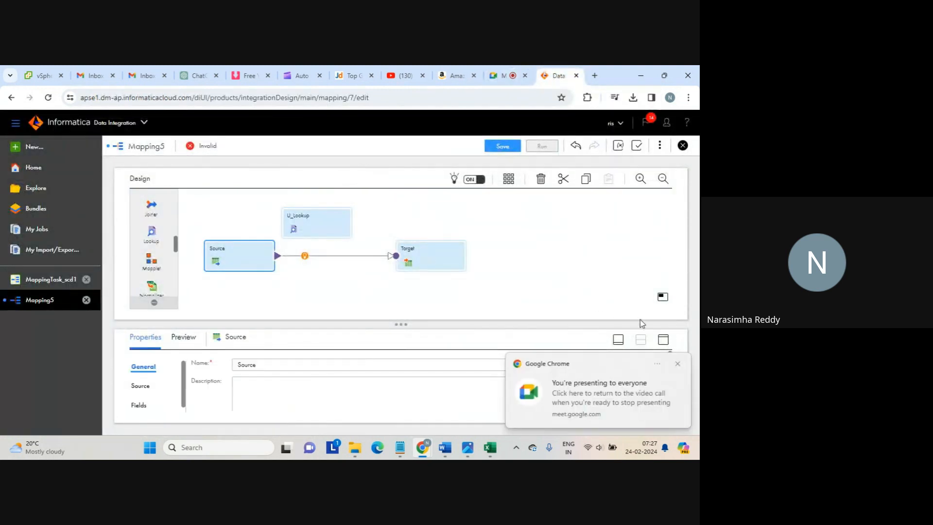
Set the Source's connection to source_file_connection and bring up its object chooser
click(677, 364)
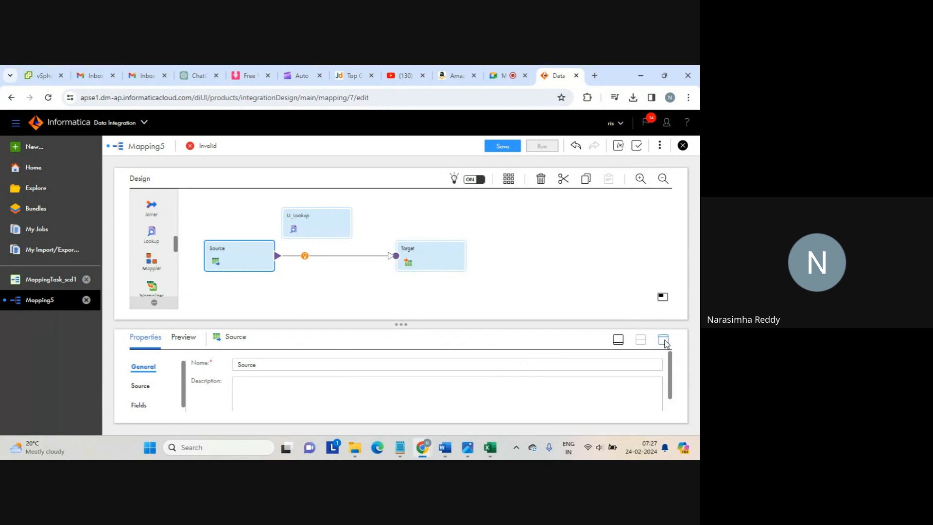
click(663, 340)
click(140, 224)
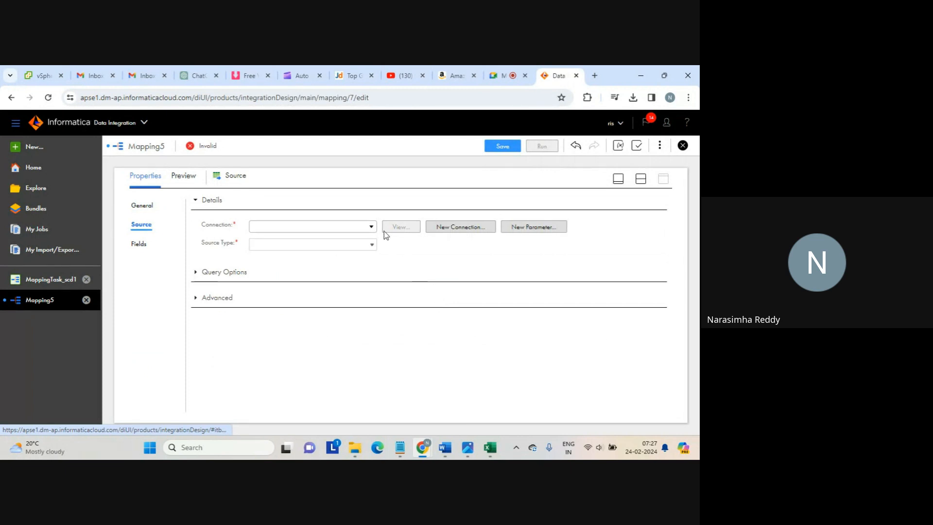
click(371, 227)
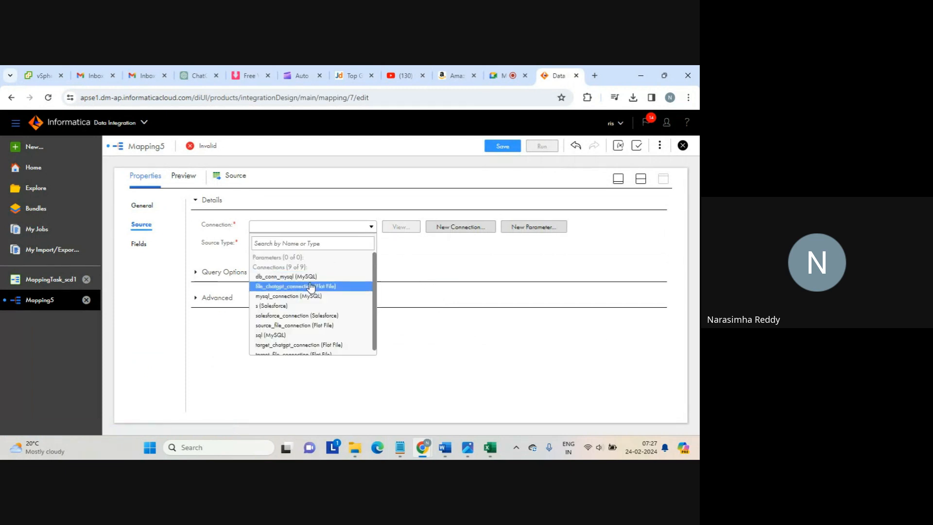
click(299, 325)
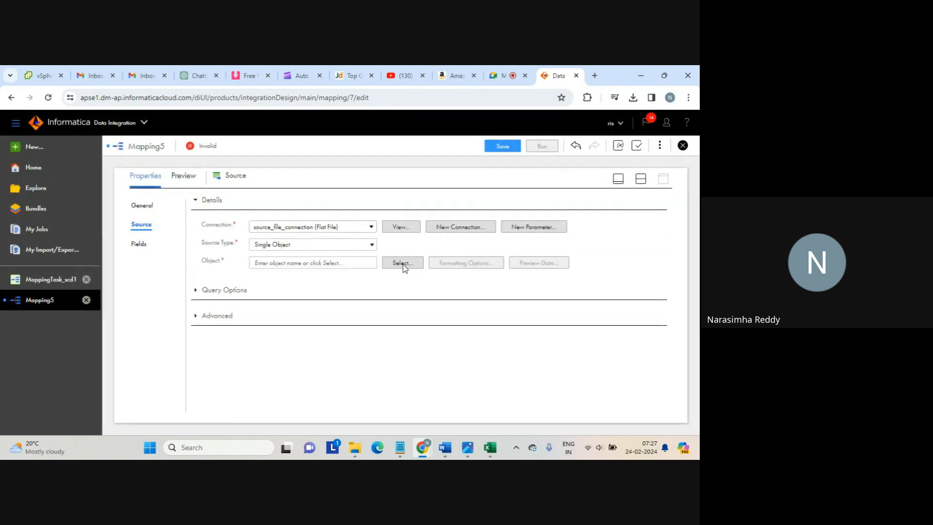
click(403, 263)
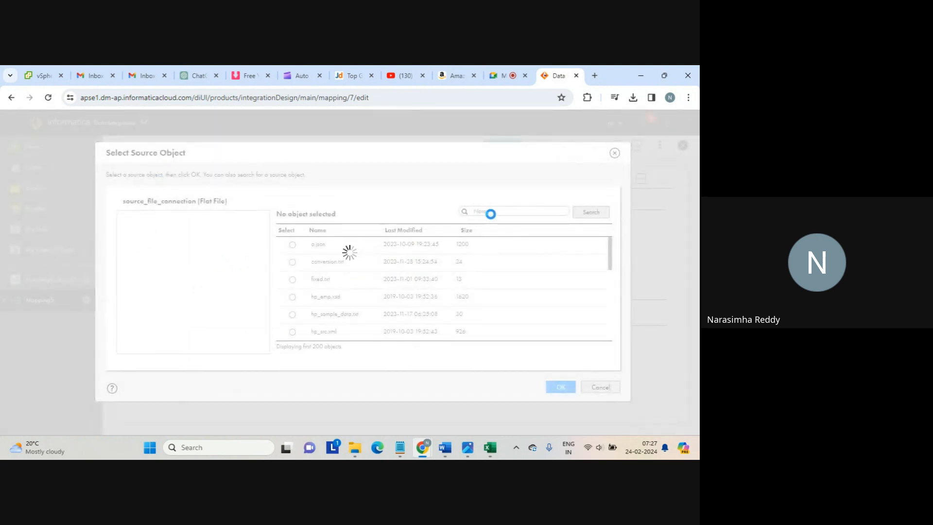
Set seq_1.txt as the Source object, confirm its fields c1, c2, c3, and return to split view
click(489, 211)
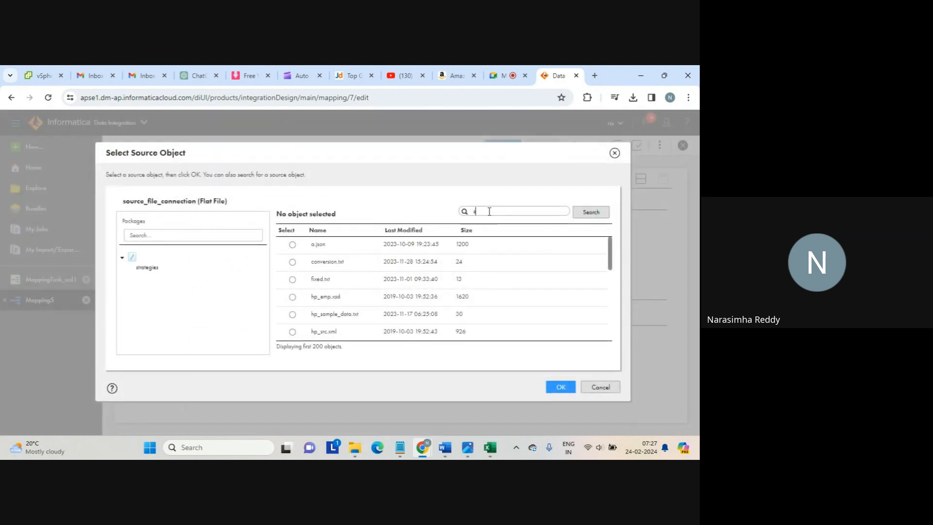
text(seq)
click(581, 217)
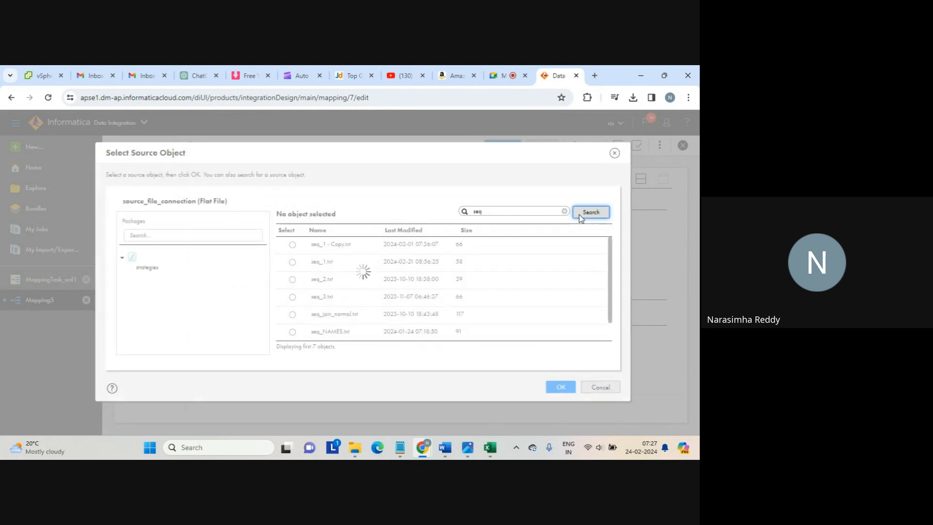
click(292, 262)
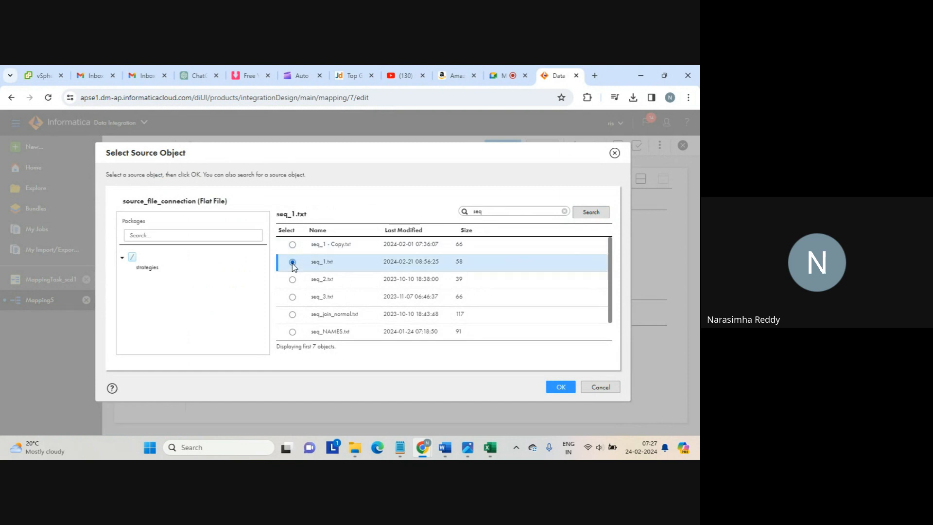
click(560, 385)
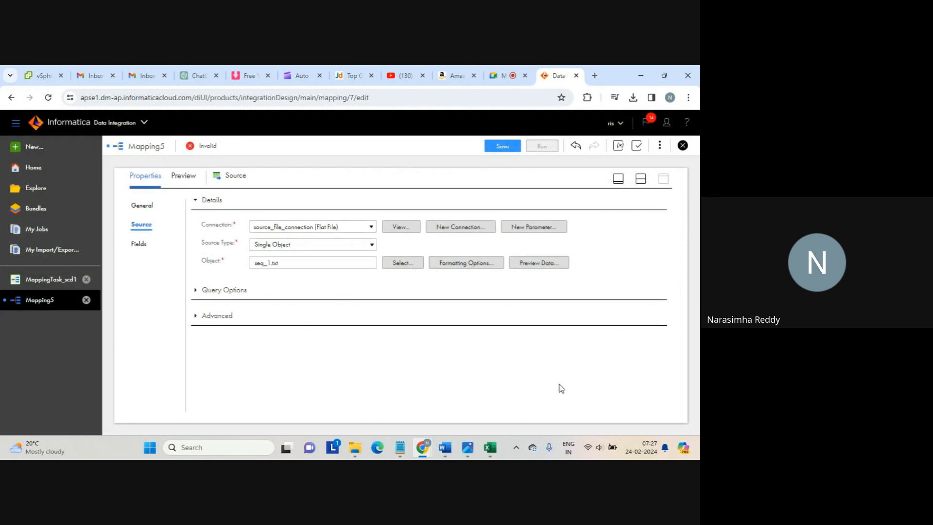
click(138, 243)
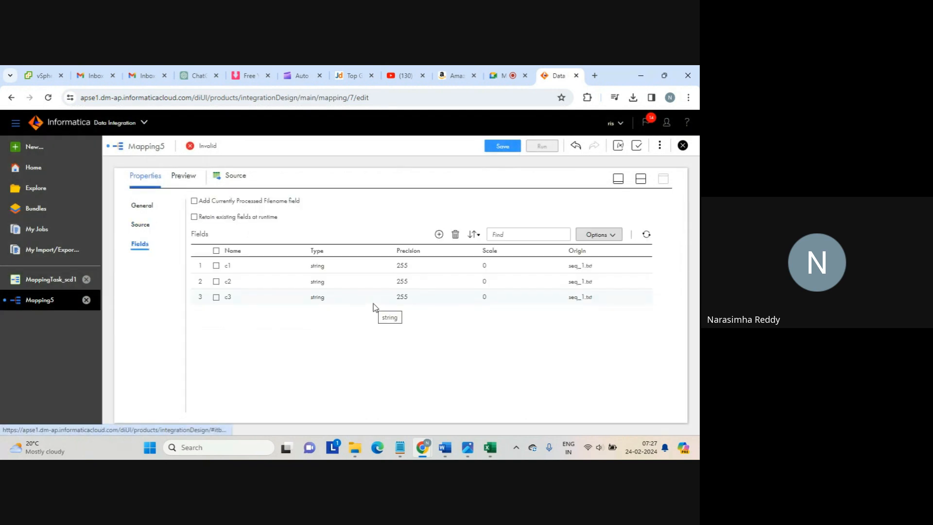
click(640, 179)
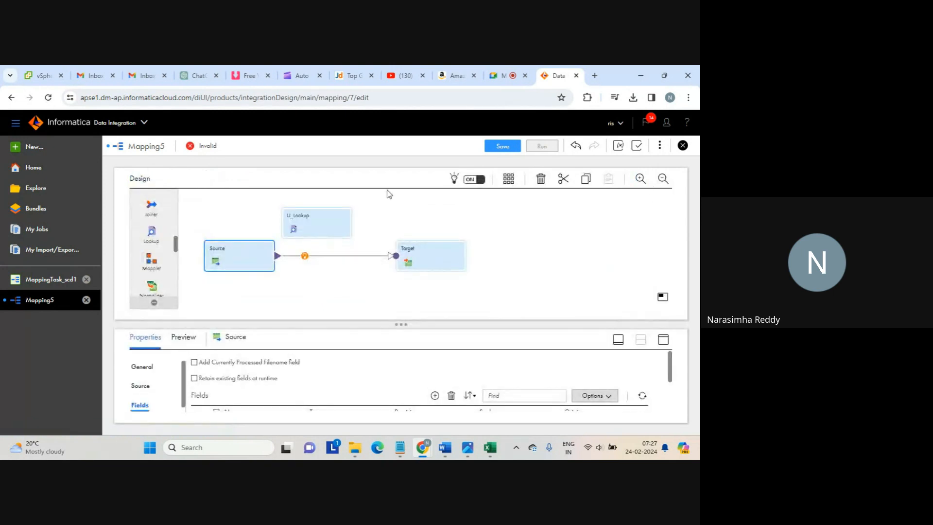
Delete the Source-to-Target link and reposition U_Lookup, Target and Source on the canvas
click(308, 219)
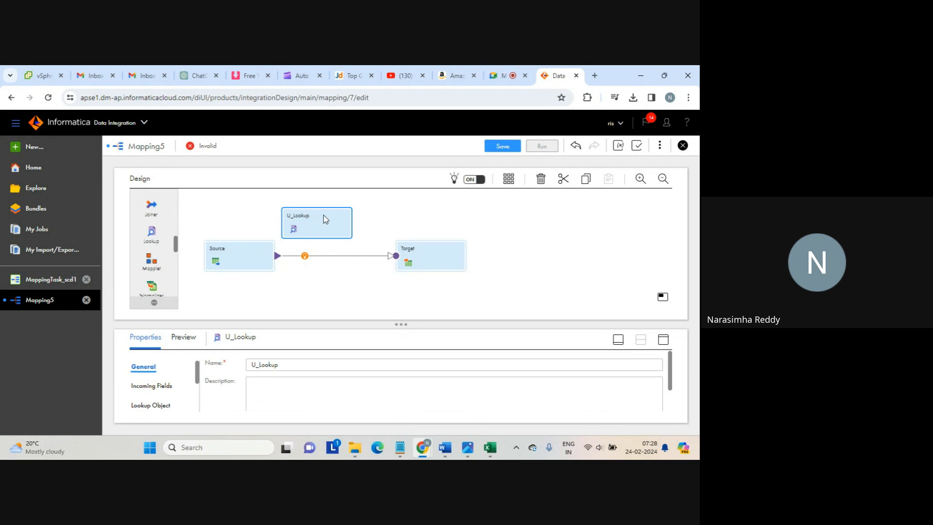
click(324, 256)
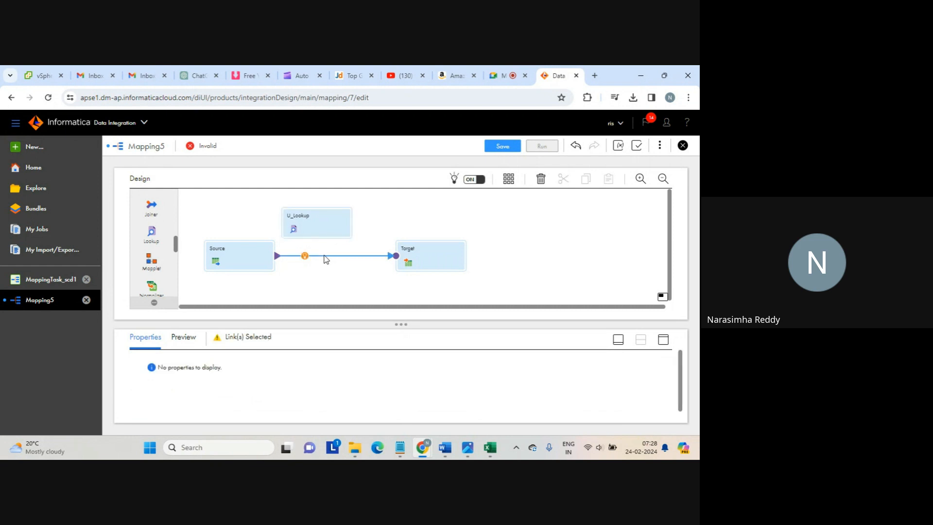
key(Delete)
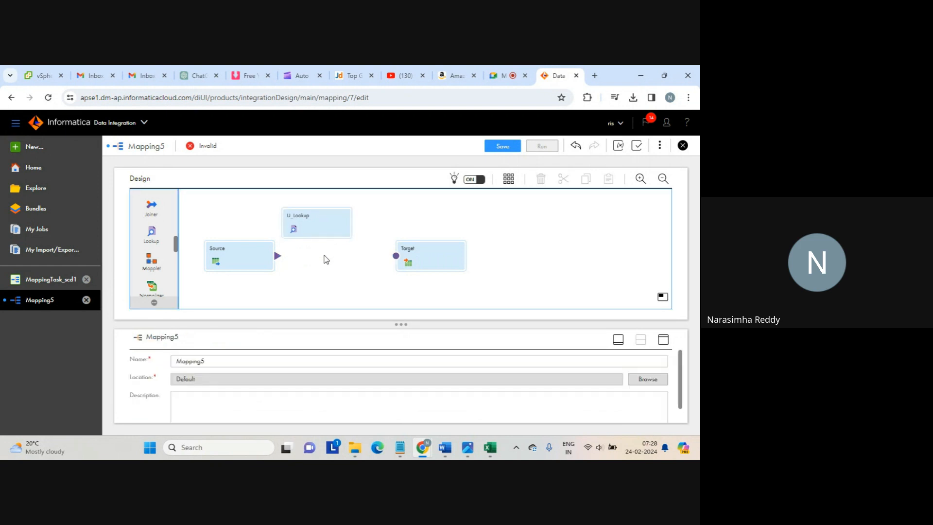
drag(313, 222, 340, 212)
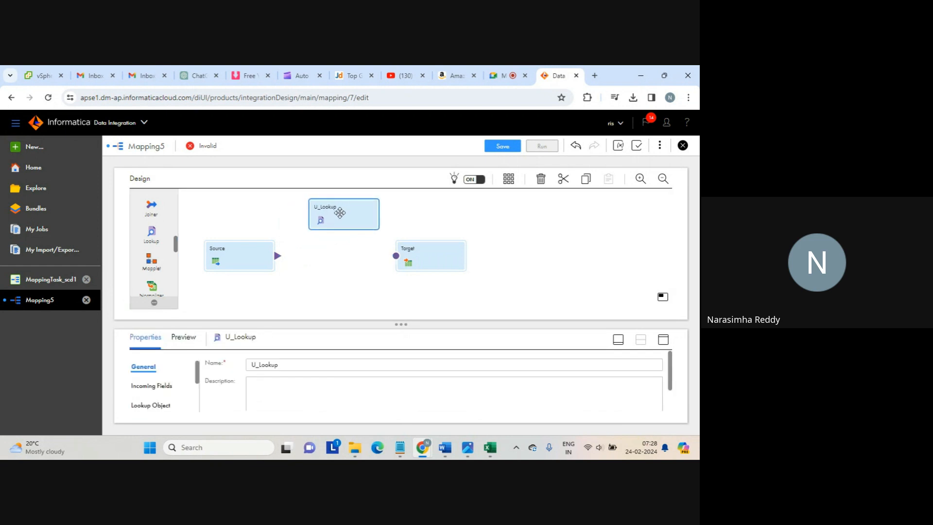
drag(420, 248, 425, 255)
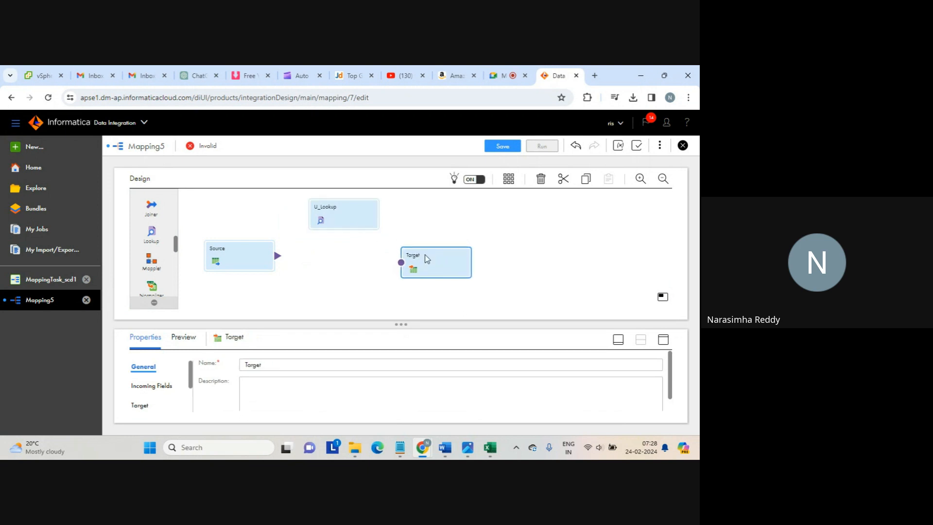
drag(240, 258, 234, 266)
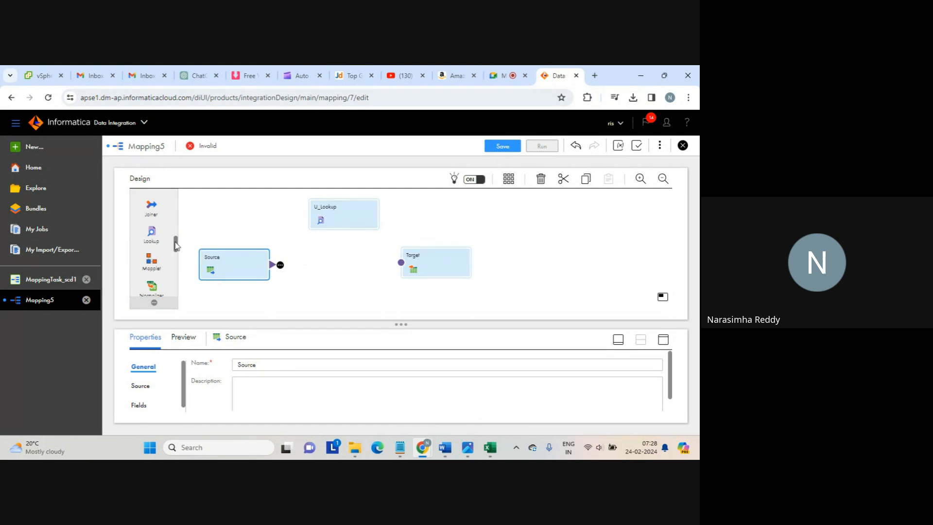
Place an Expression on the canvas, link Source through it to Target, and shift Target right
drag(176, 243, 303, 257)
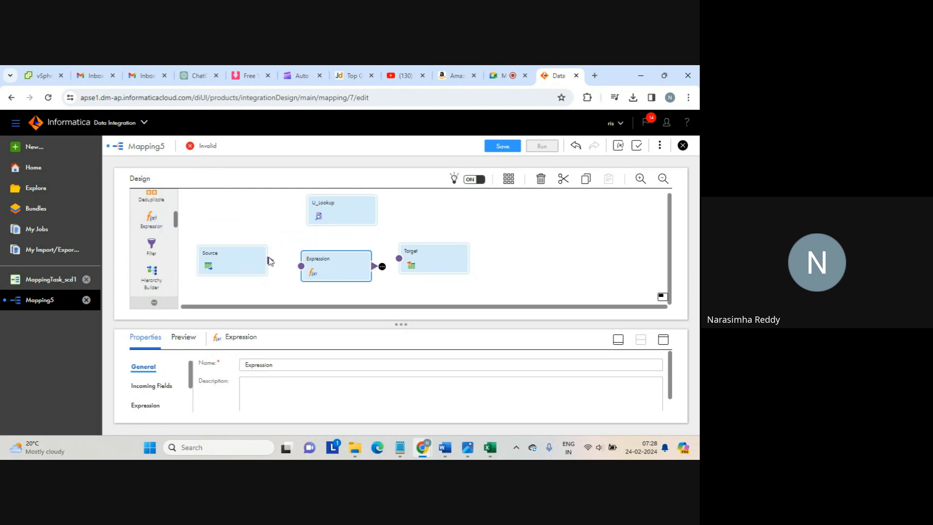
drag(270, 261, 302, 267)
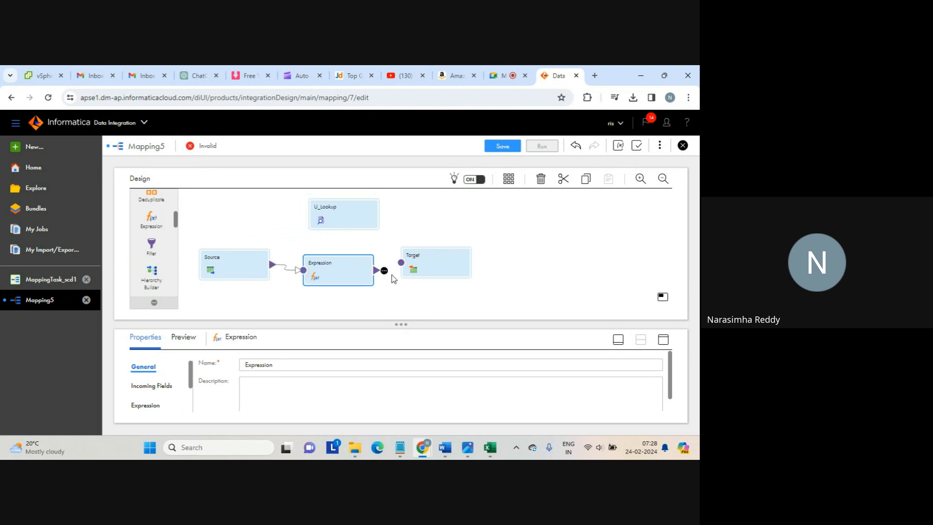
drag(384, 271, 401, 263)
click(345, 206)
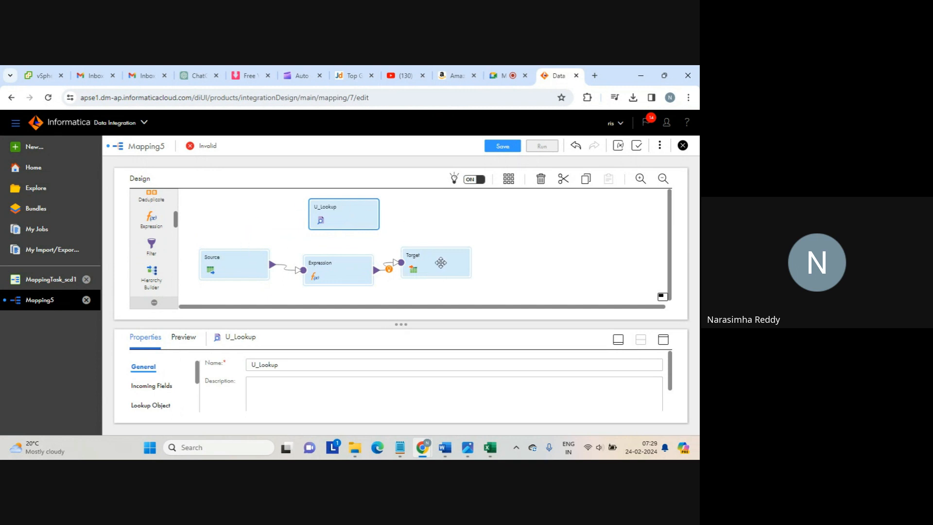
drag(438, 263, 455, 267)
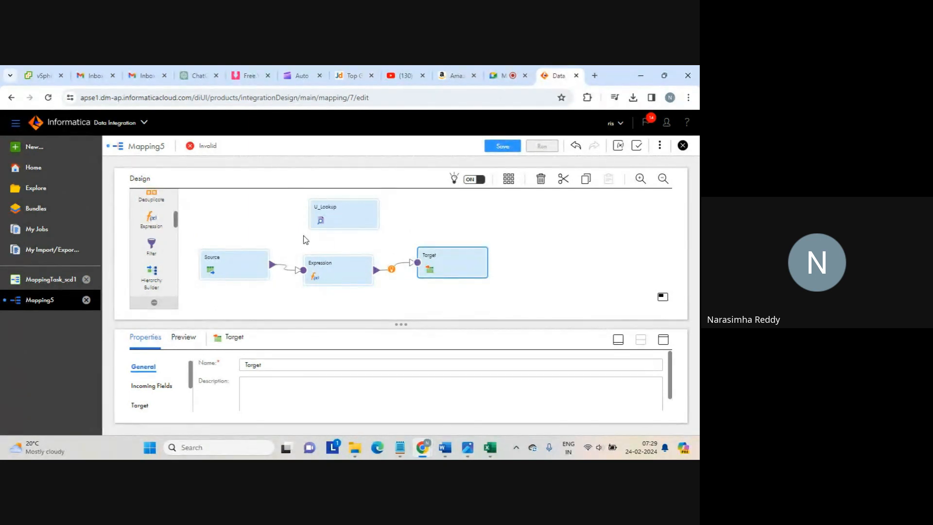
Review the Source, U_Lookup and Expression properties, then bring up the seq_1 data in Notepad
click(246, 264)
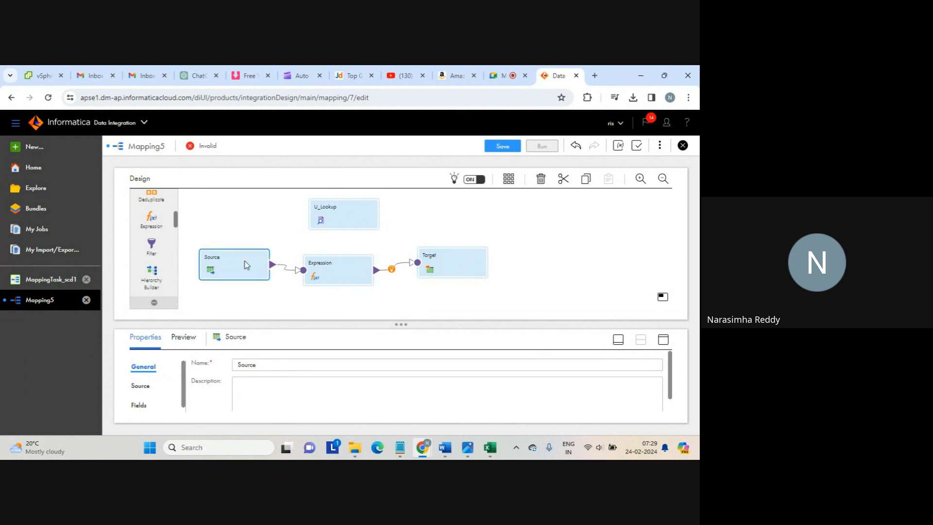
click(342, 220)
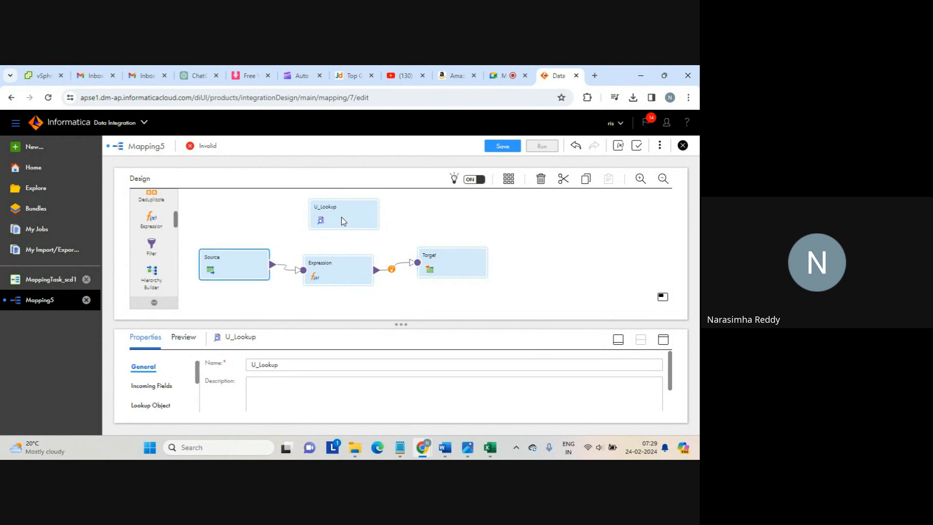
click(338, 263)
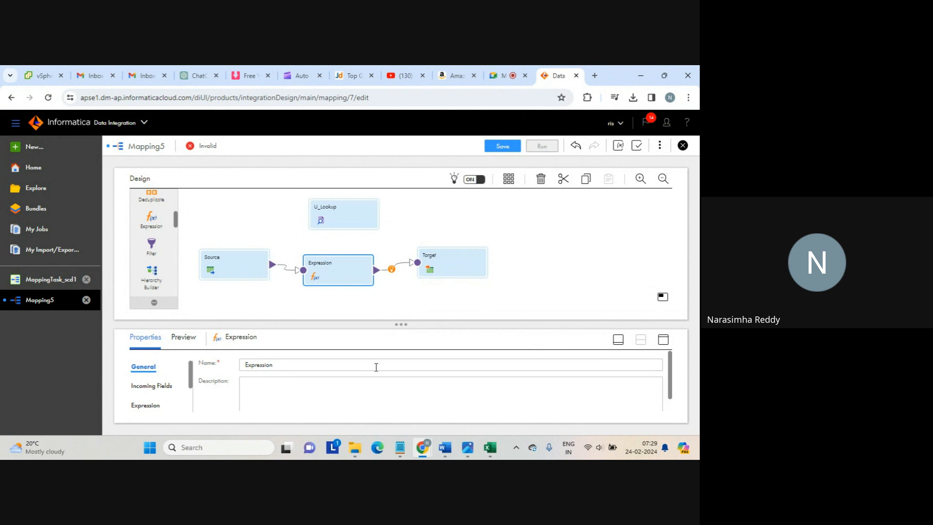
mouse_move(401, 447)
click(403, 411)
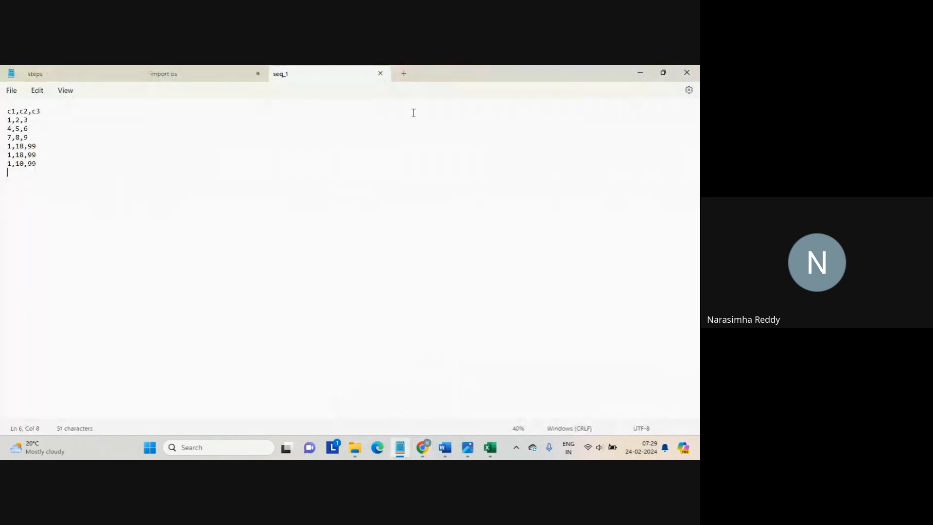
In a new Notepad tab, write flup(c1) { c1=lup_c1; return c2; }
click(403, 75)
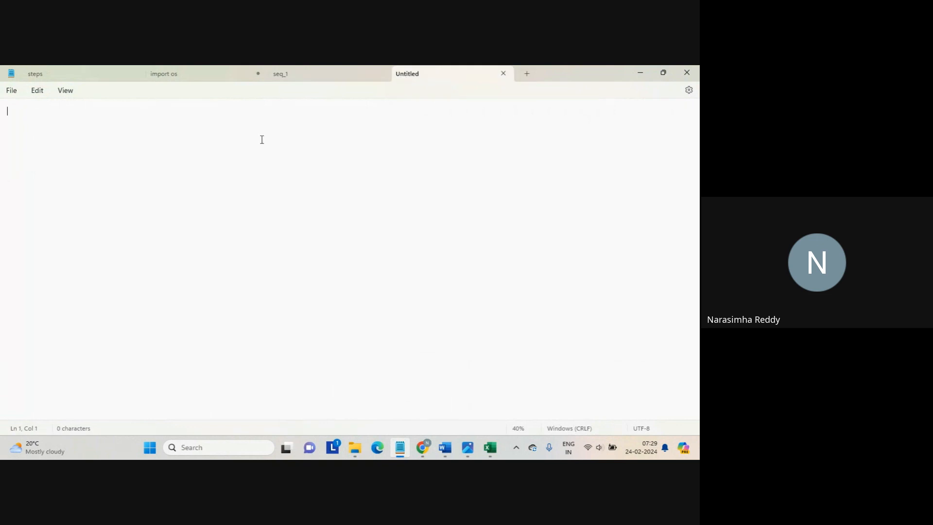
text(flup())
key(Left)
text(c1)
key(Return)
text({)
key(Return)
key(Return)
text(})
key(Return)
key(Up)
key(Up)
key(Return)
key(Tab)
text(c1=lup)
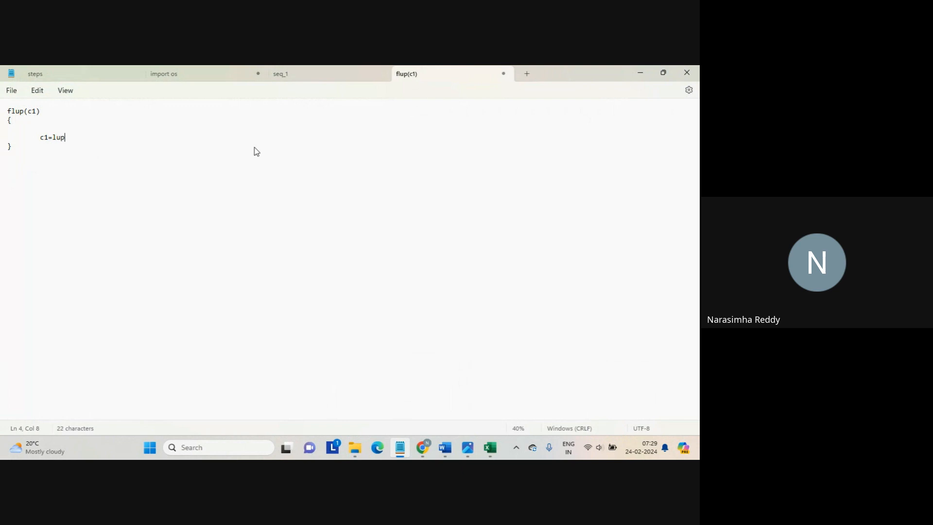
text(_c1;)
key(Return)
key(Tab)
text(return c2;)
Below the flup block, begin the line expression(c1,c2,c3
key(Down)
key(Return)
key(Return)
text(expression())
key(BackSpace)
text(c1,c2,c3)
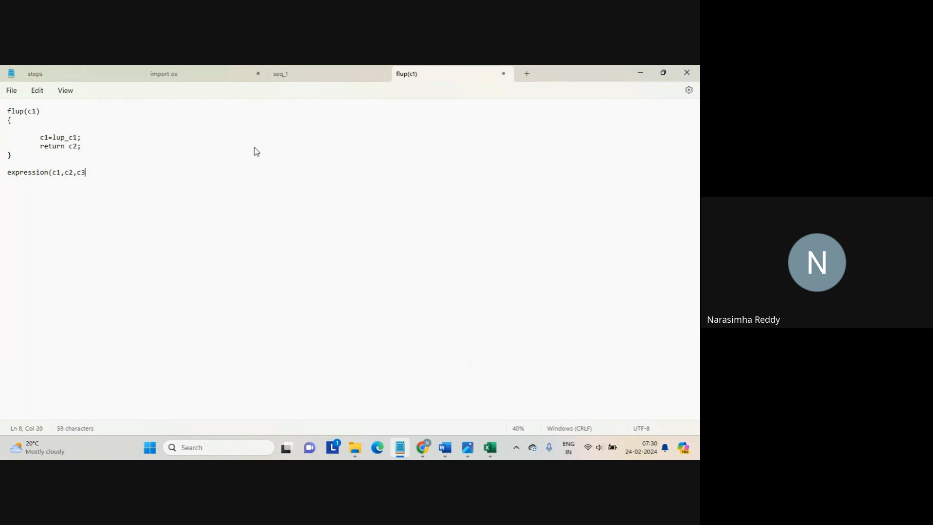
Back in Data Integration, maximize the Properties panel to show the Expression's incoming fields c1, c2, c3
mouse_move(423, 446)
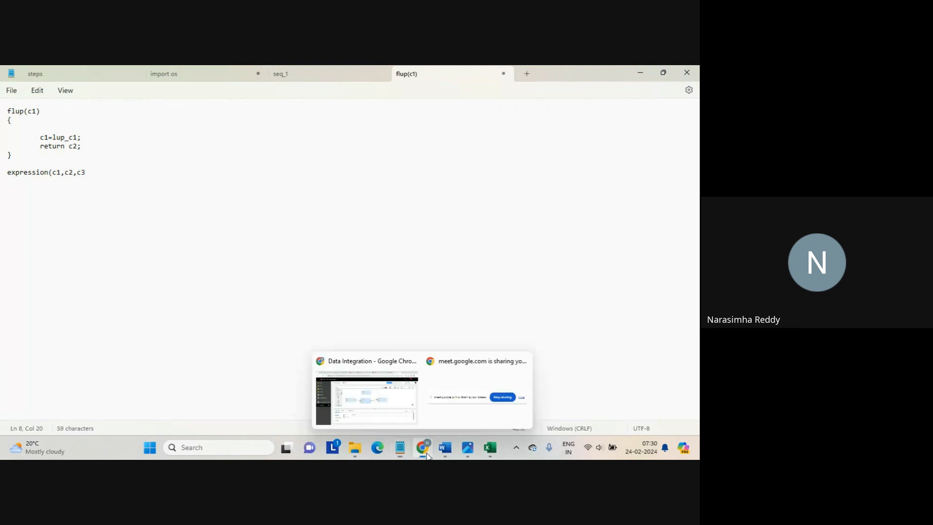
click(380, 395)
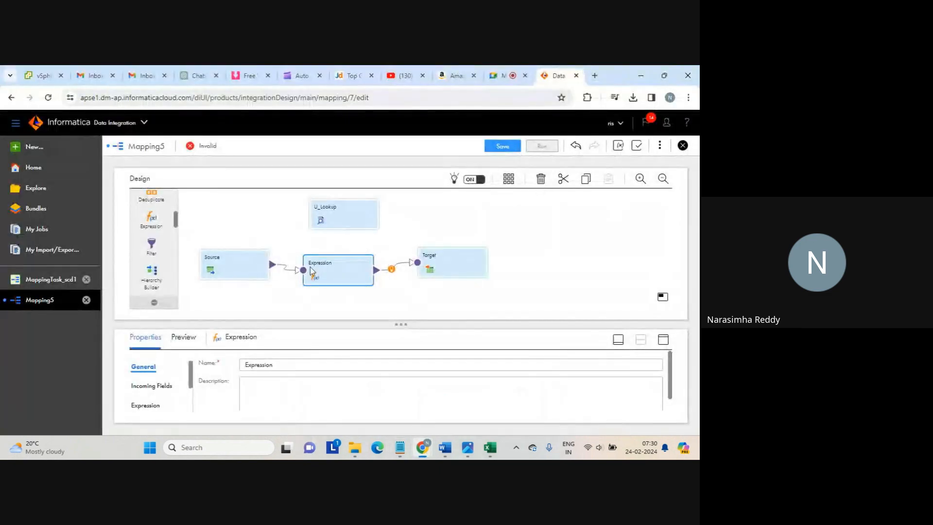
click(663, 339)
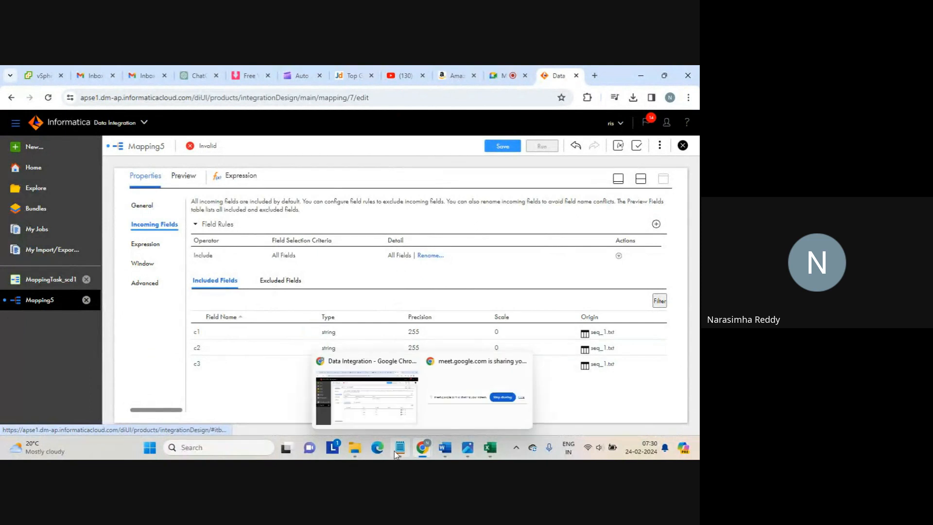
Back in Notepad, close expression(c1,c2,c3) and give it a body calling flup(c1);
mouse_move(408, 444)
click(423, 406)
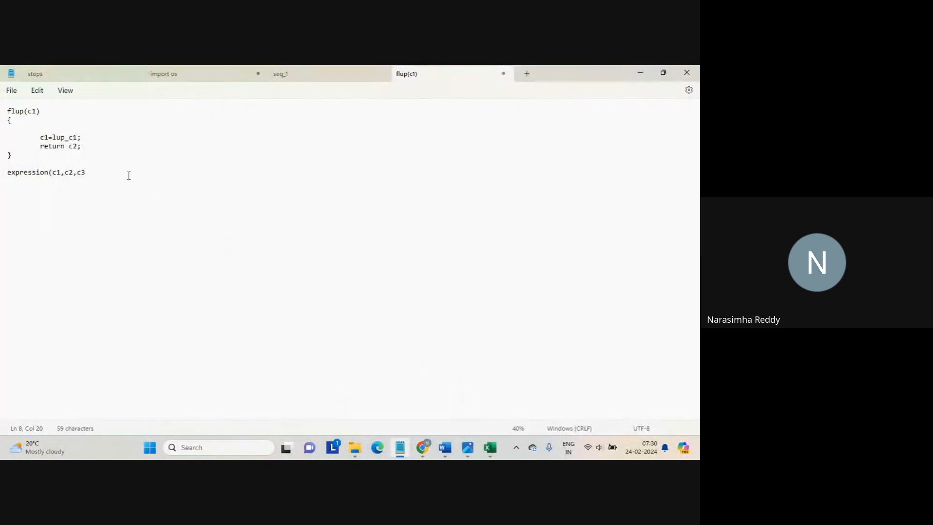
text())
key(Return)
text({)
key(Return)
key(Return)
key(Return)
text(})
key(Return)
key(Up)
key(Up)
Rewrite the body line as int c2_result = flup(c1);
key(Up)
key(Tab)
text(flup(c1);)
key(Return)
key(Up)
key(Home)
text(int)
key(Delete)
key(Right)
text(2)
key(Delete)
key(Delete)
key(Delete)
text(_result = flup()
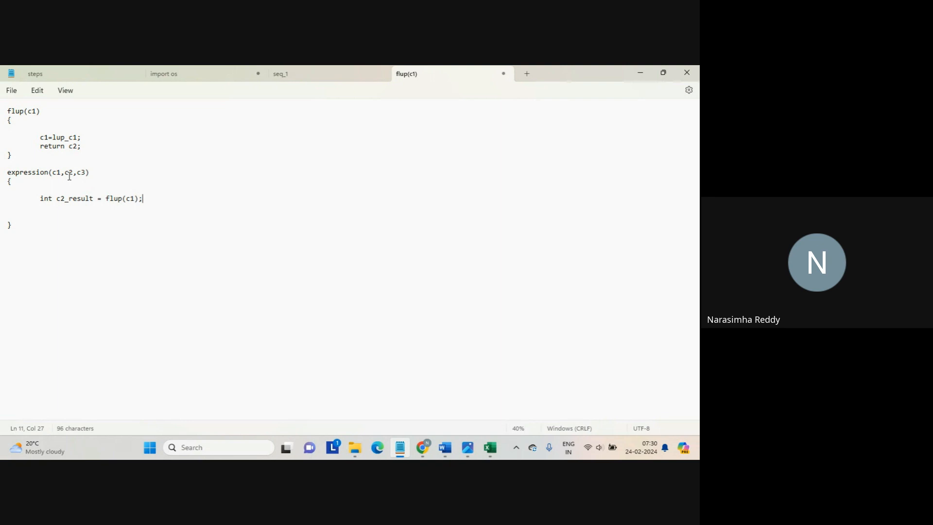
Highlight the c1 parameter, the flup call, and flup's body returning c2
drag(61, 173, 53, 176)
double_click(118, 199)
click(13, 121)
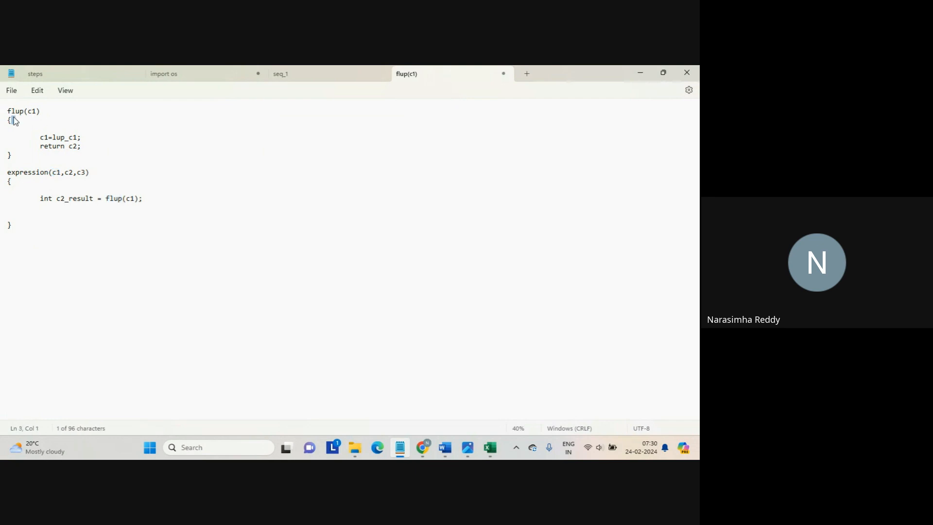
click(41, 138)
drag(41, 138, 87, 150)
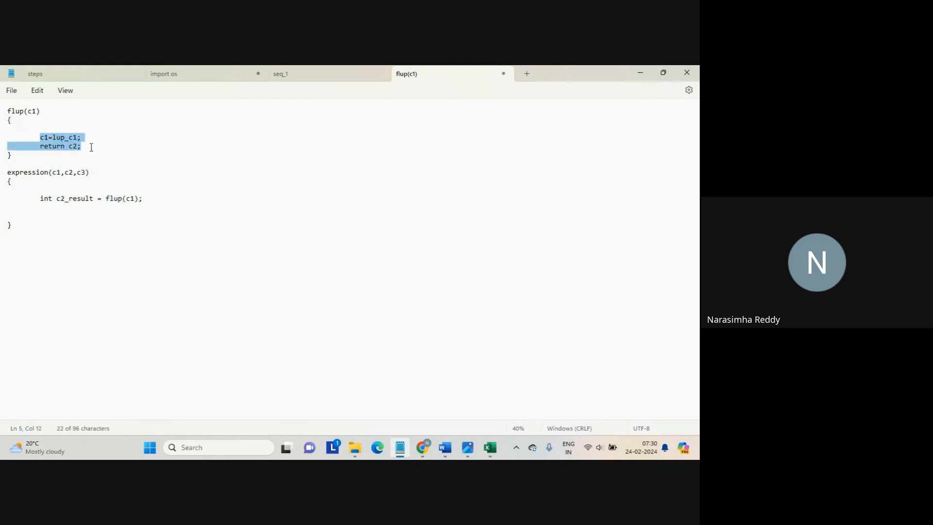
click(91, 148)
drag(69, 146, 87, 149)
Declare the function header as int flup(c1), leaving the notes unsaved
drag(15, 112, 8, 111)
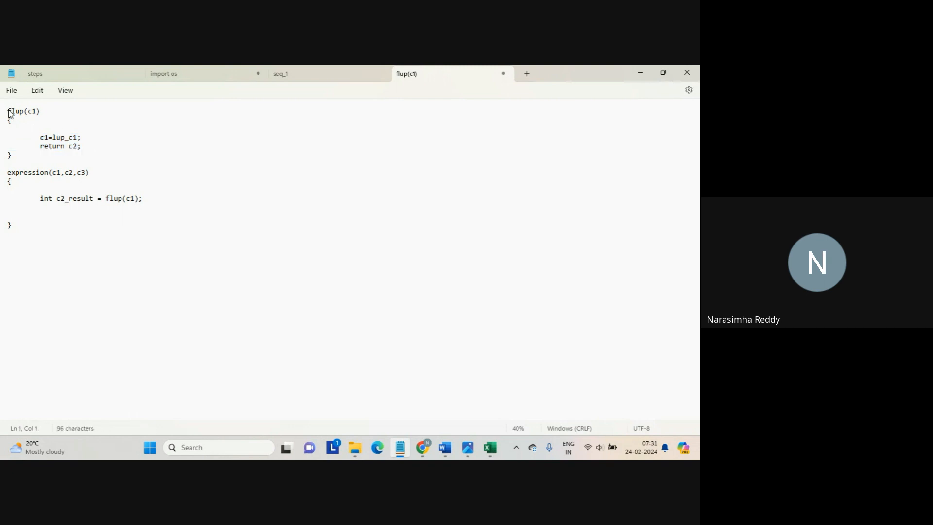
text(in)
key(Delete)
key(Delete)
text(t)
text(flup)
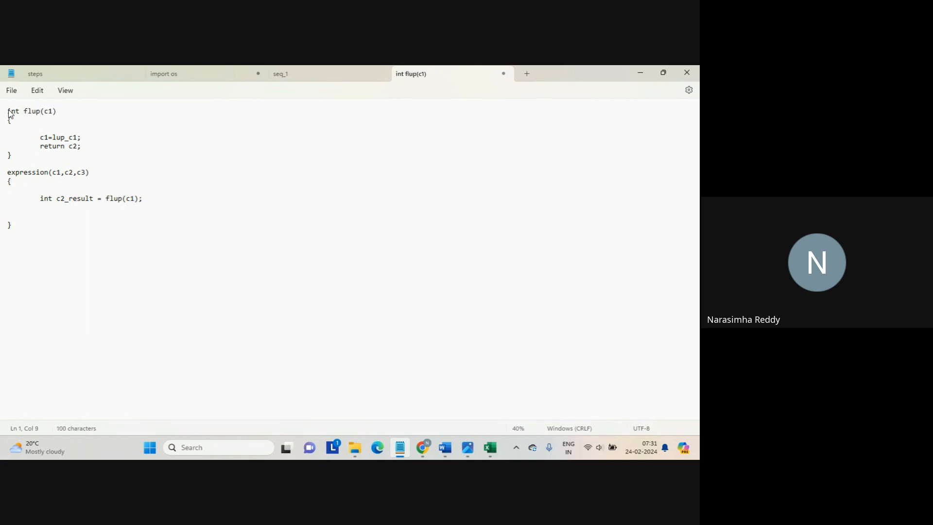
key(ctrl+s)
key(Escape)
Highlight the int c2_result declaration to point it out
drag(41, 198, 92, 204)
click(97, 199)
click(97, 199)
click(90, 236)
In the Expression's fields, add a new output field and rename NewField to c2_result
mouse_move(423, 445)
click(383, 405)
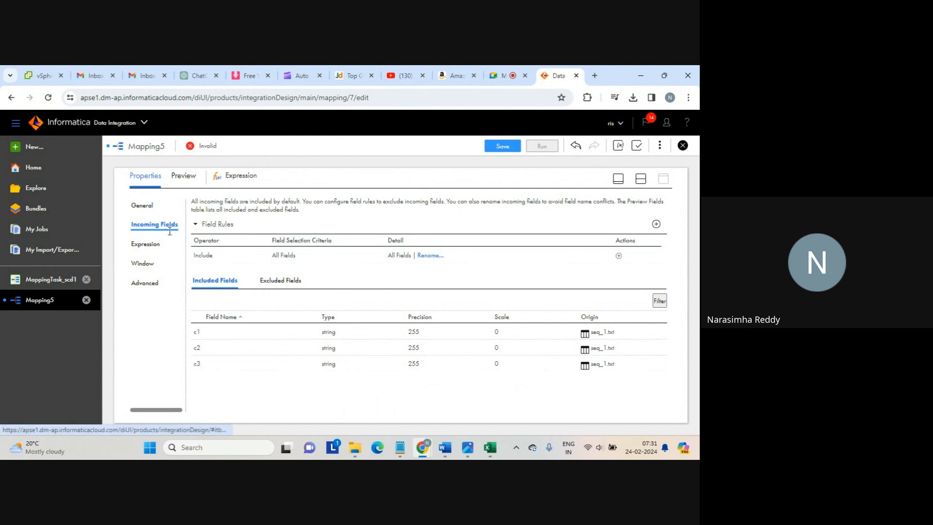
click(149, 249)
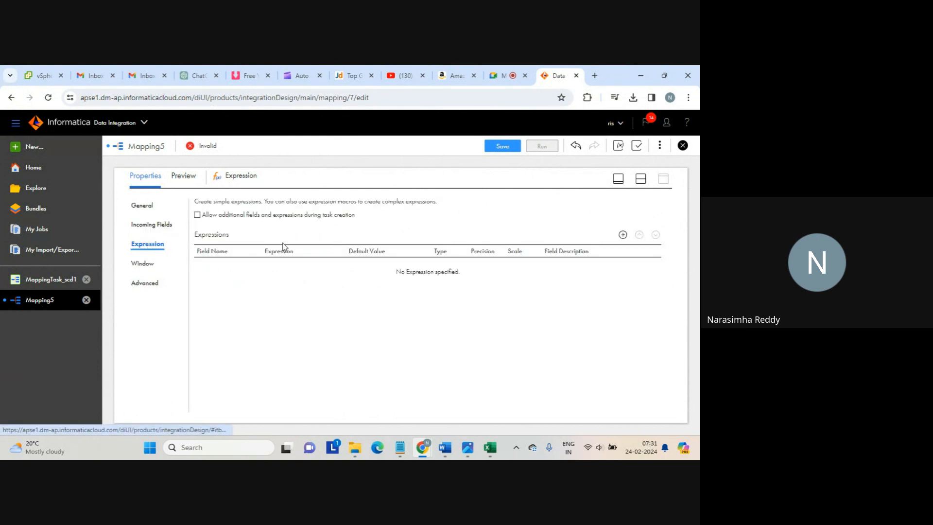
click(623, 235)
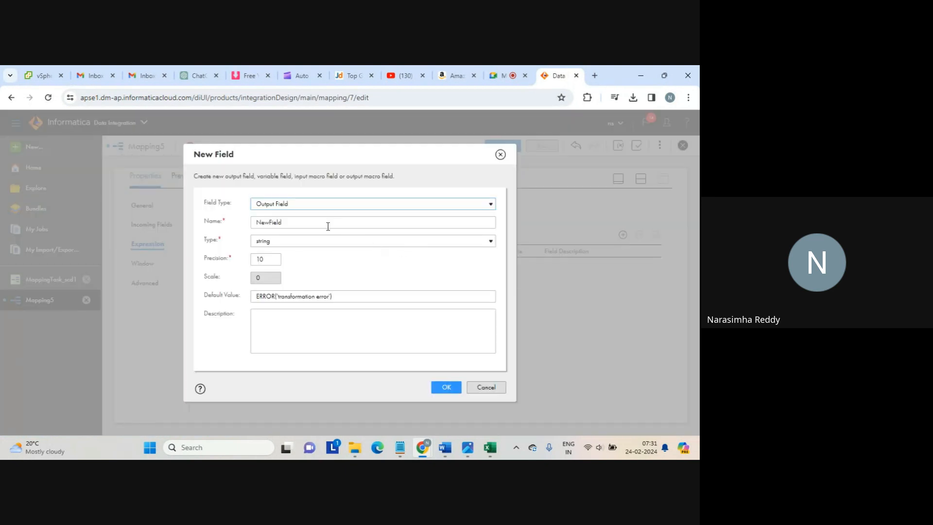
double_click(265, 223)
text(c2)
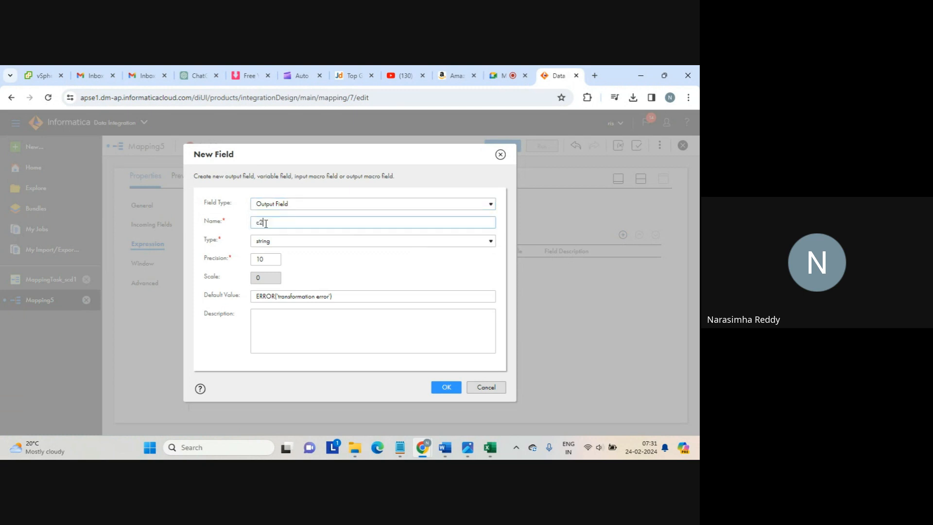
text(_result)
click(443, 389)
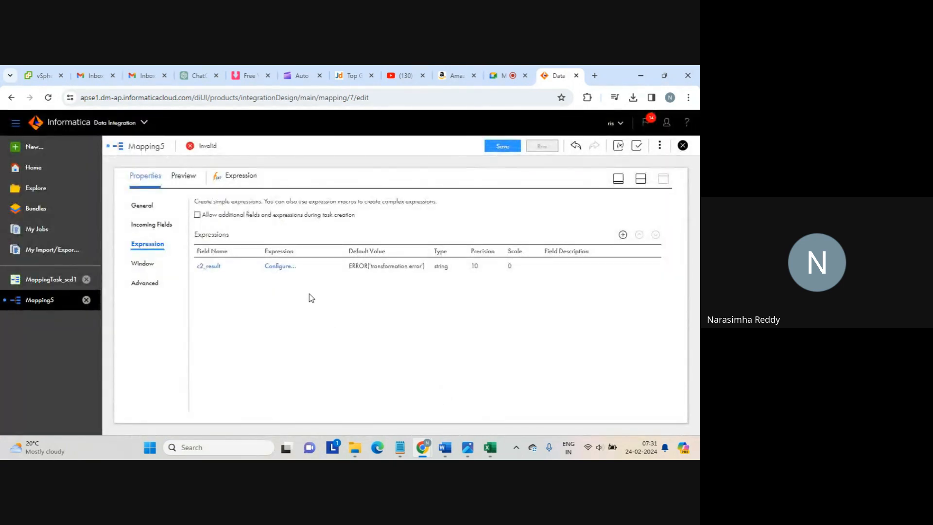
Open c2_result's expression editor and browse the built-in function categories down to Lookup
click(282, 267)
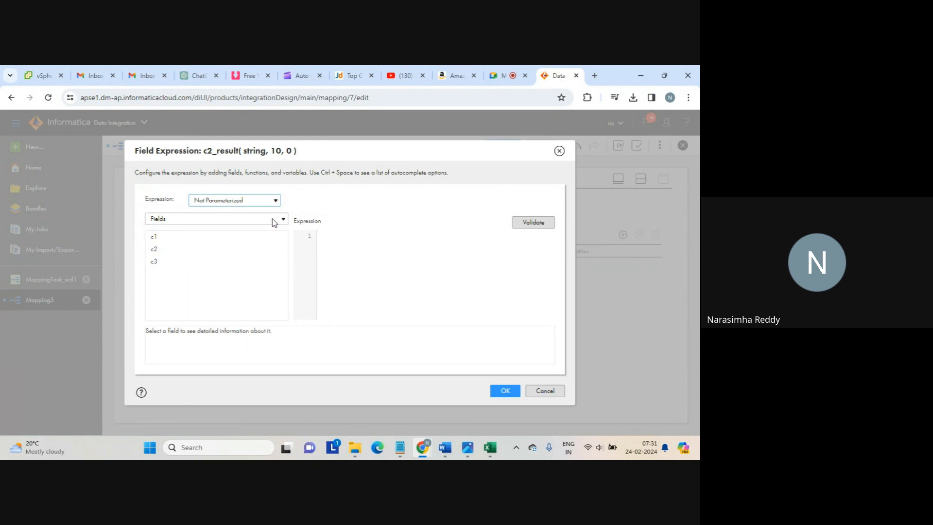
click(274, 220)
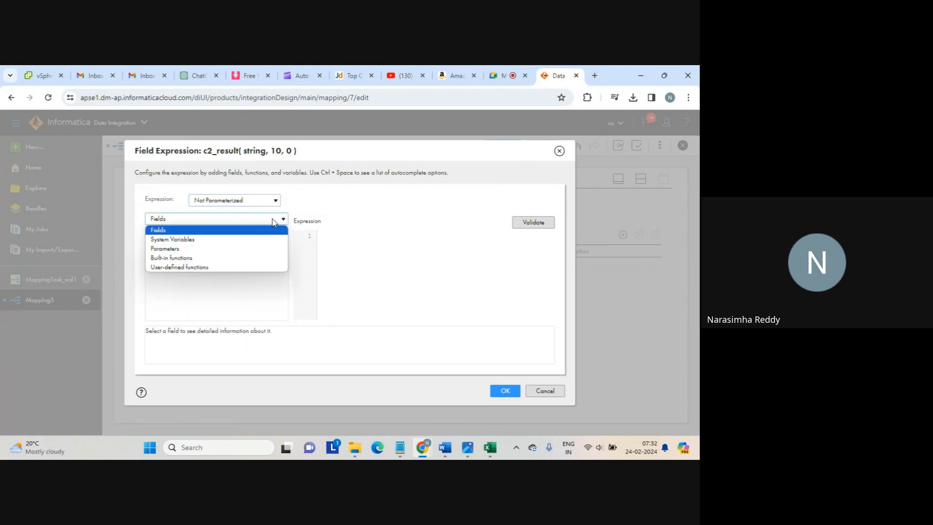
click(226, 260)
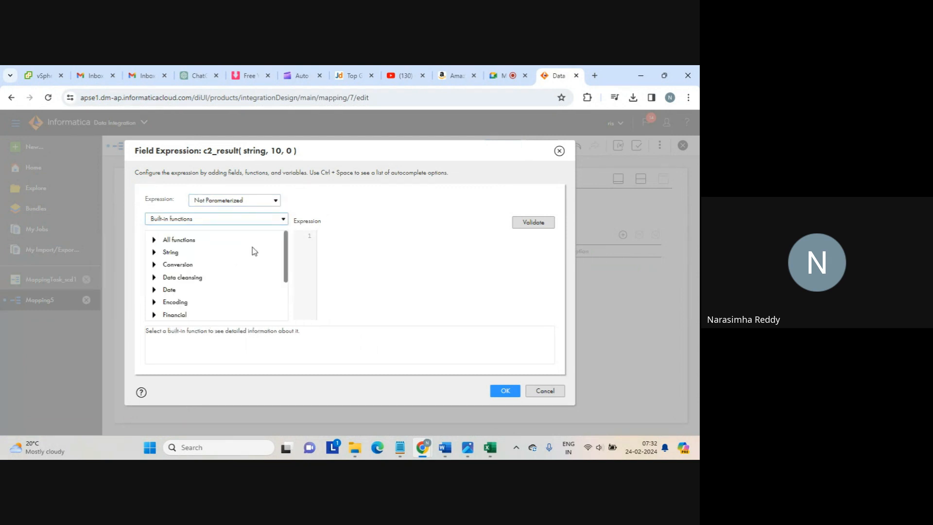
drag(286, 250, 290, 317)
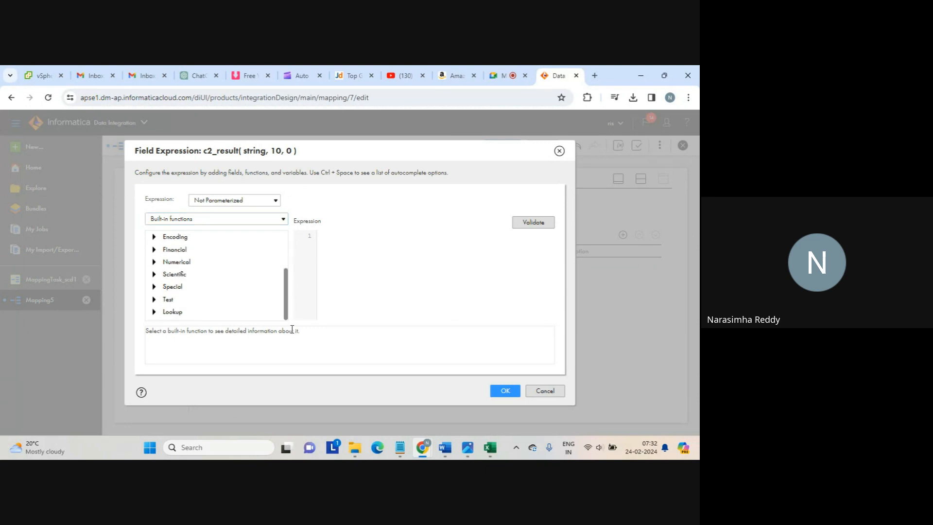
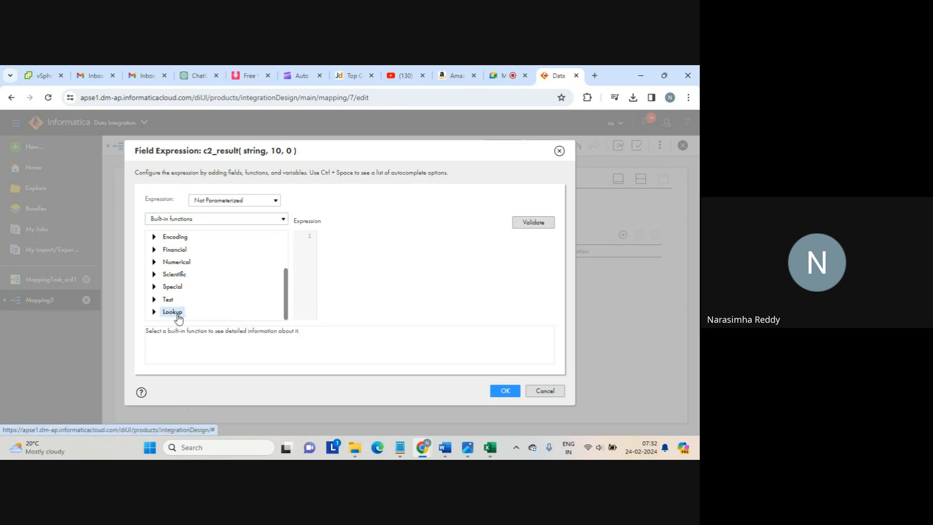
Insert the U_Lookup lookup call into c2_result's expression, replacing inp_c1 with field c1
click(155, 314)
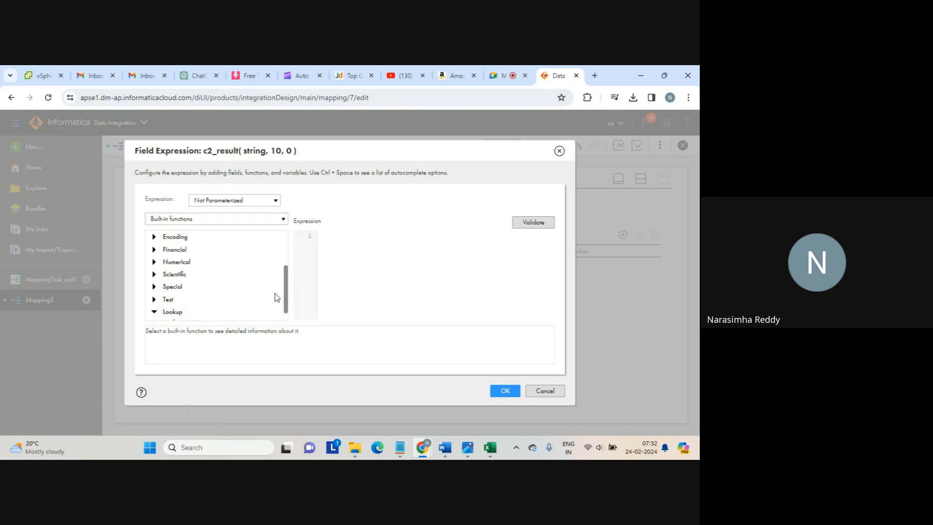
scroll(289, 297, down, 1)
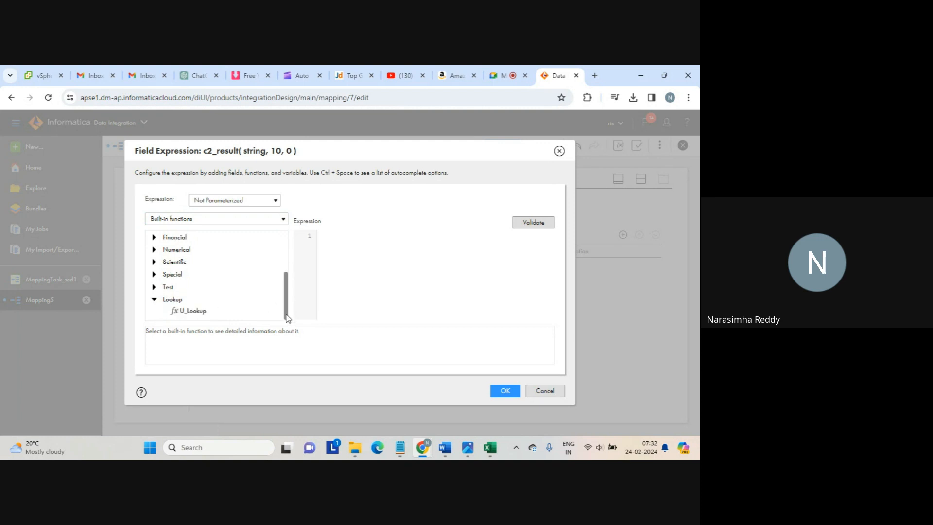
double_click(189, 314)
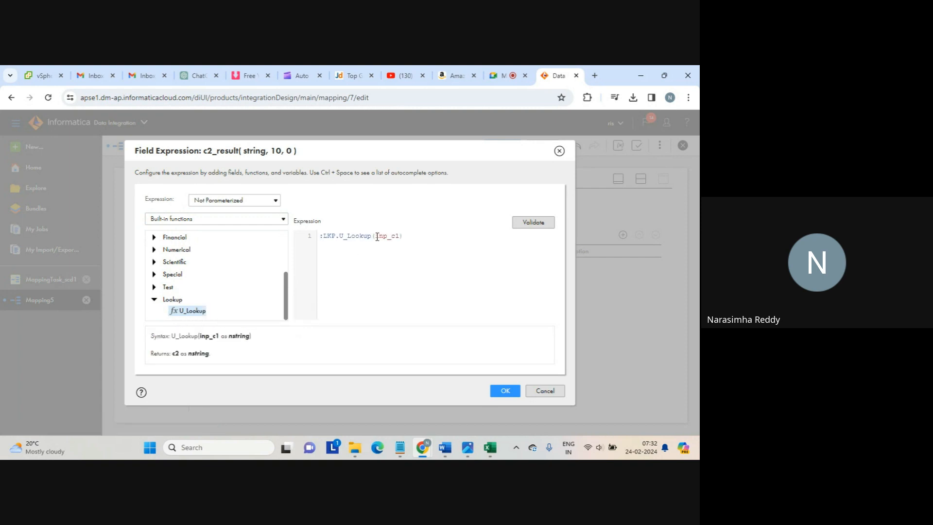
click(283, 219)
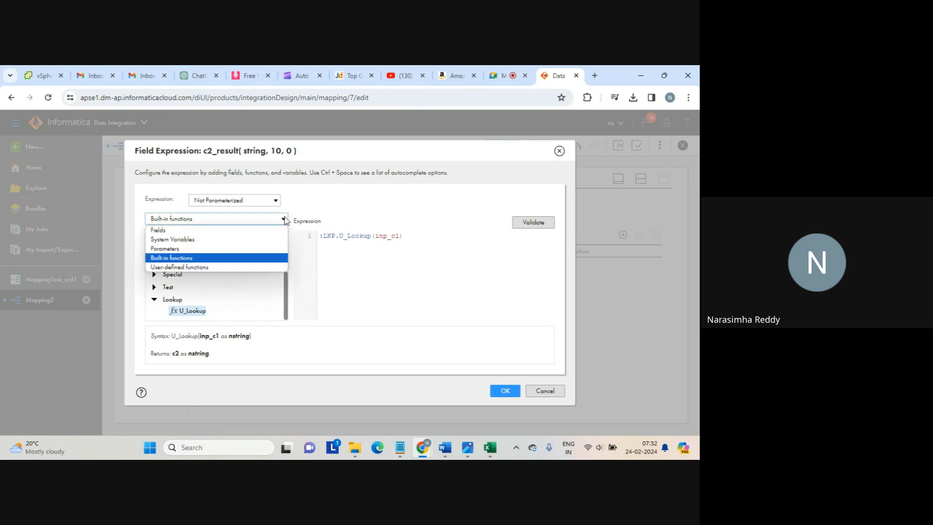
click(221, 233)
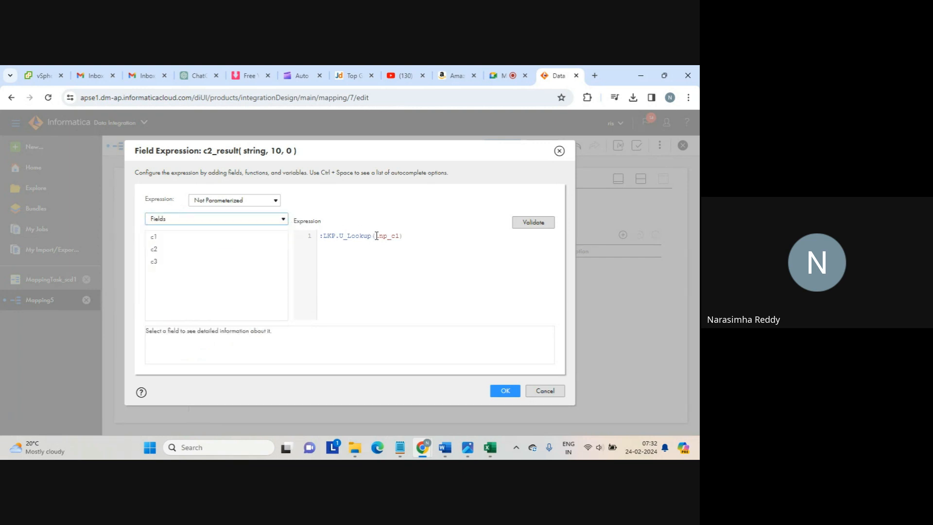
drag(377, 235, 397, 236)
key(BackSpace)
click(271, 237)
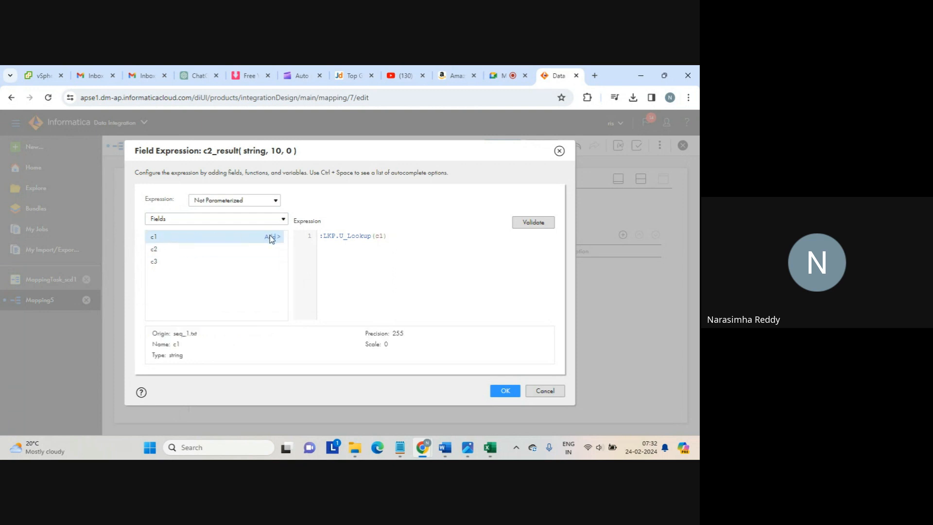
Validate the :LKP.U_Lookup(c1) expression and save it with OK
click(539, 223)
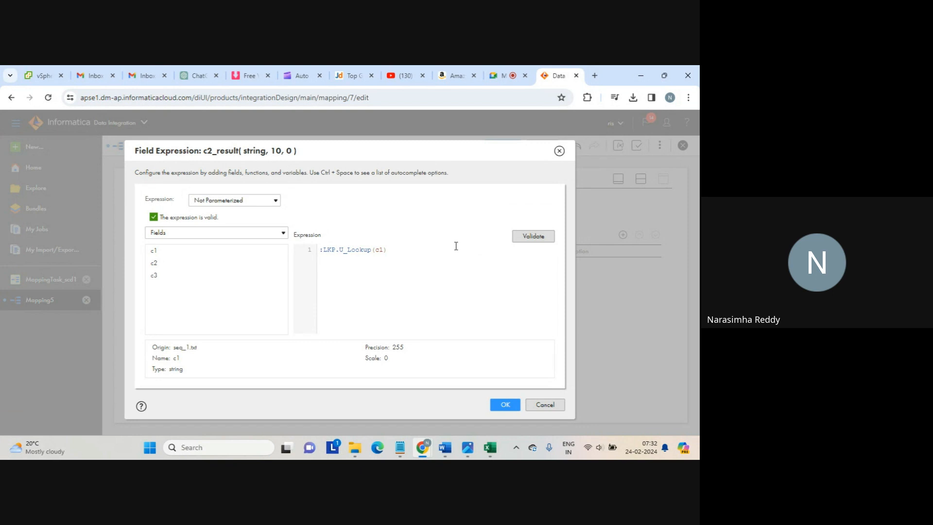
click(499, 77)
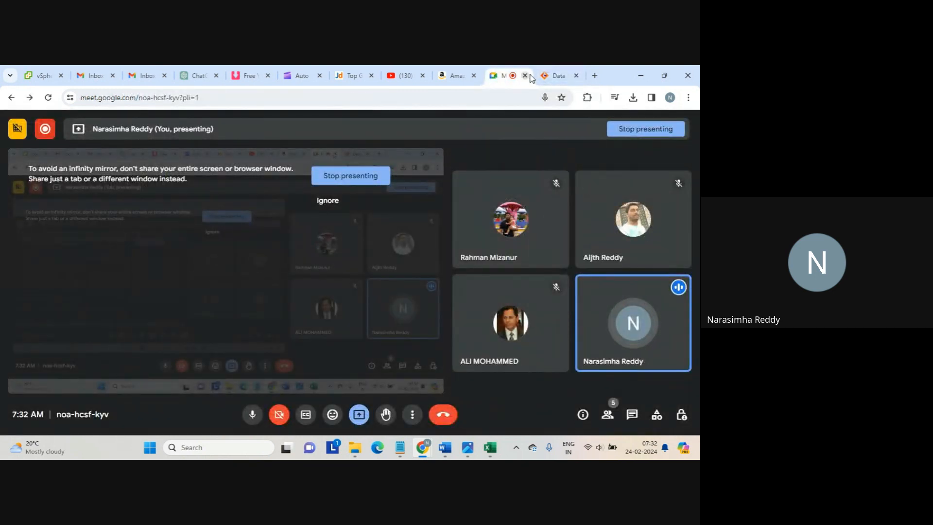
click(559, 77)
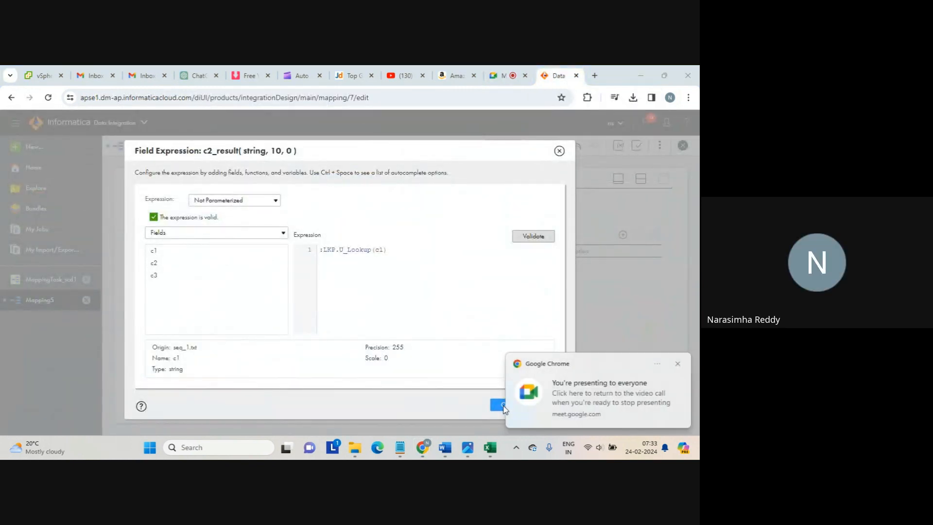
click(677, 364)
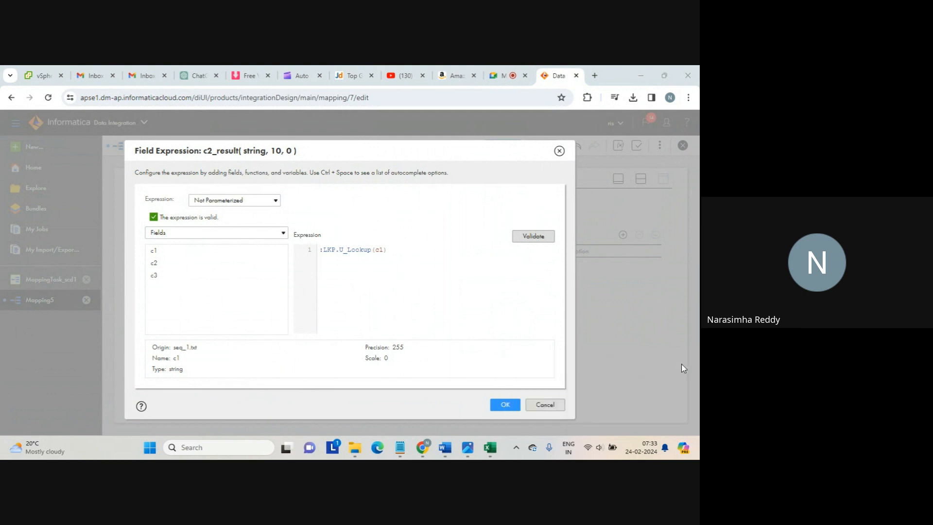
click(518, 409)
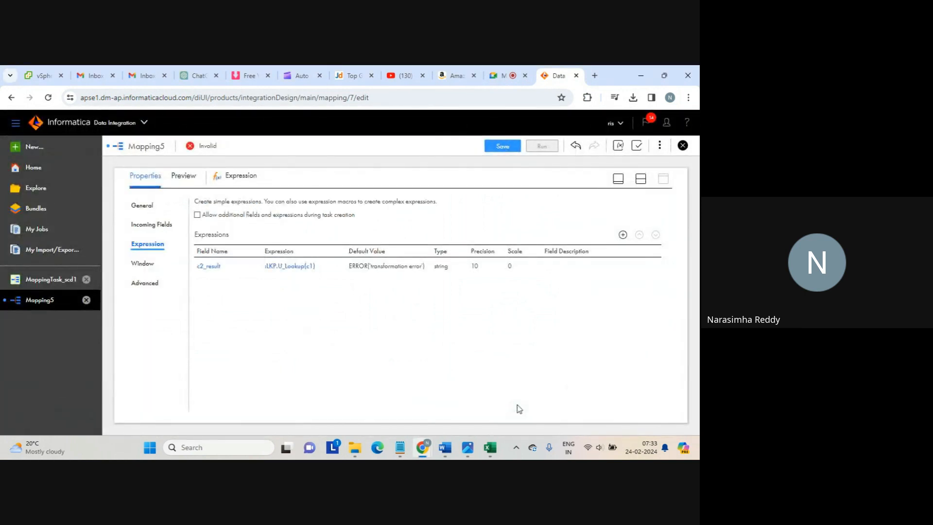
Set the Target node's connection to target_file_connection (Flat File) and bring up the object chooser
click(640, 180)
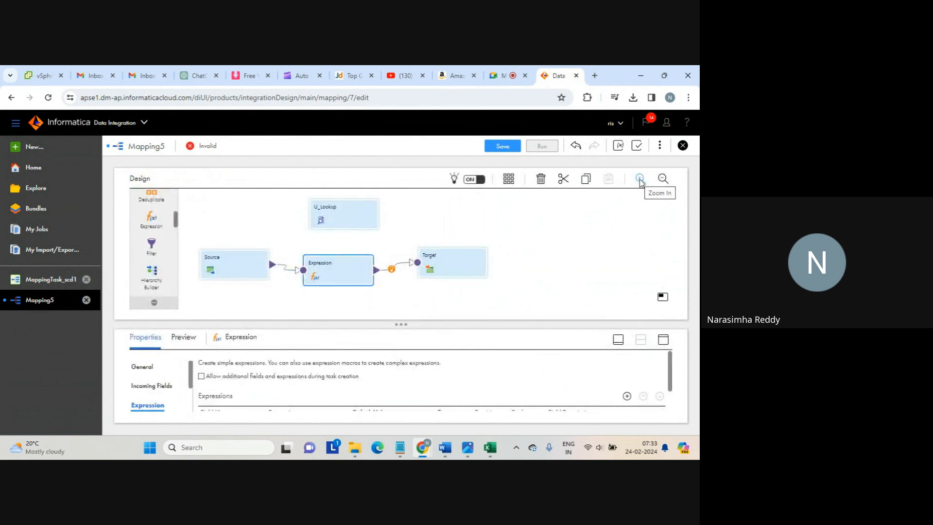
click(457, 265)
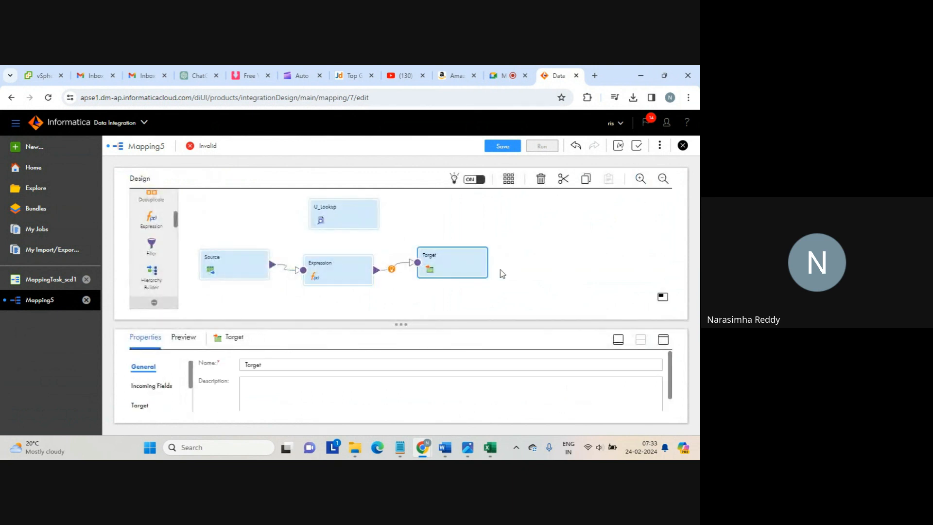
click(664, 340)
click(145, 243)
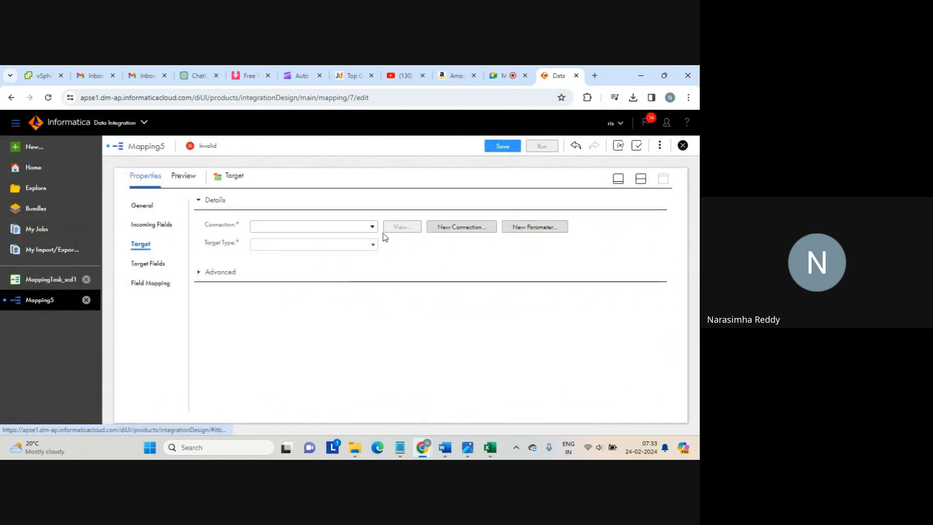
click(372, 227)
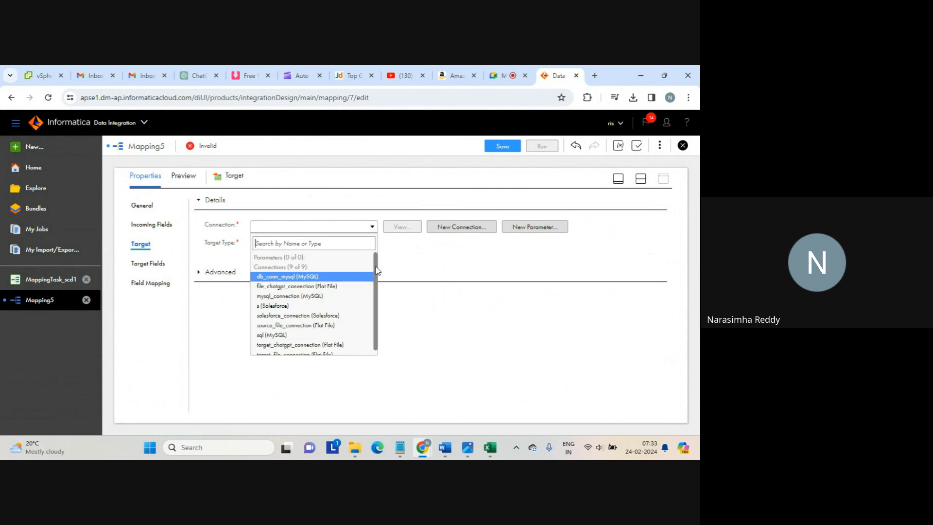
scroll(375, 267, down, 1)
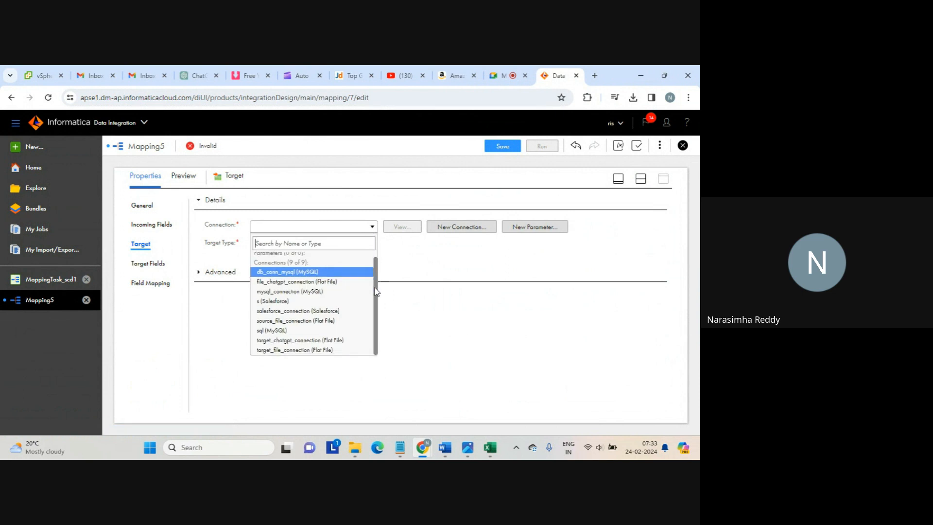
click(296, 351)
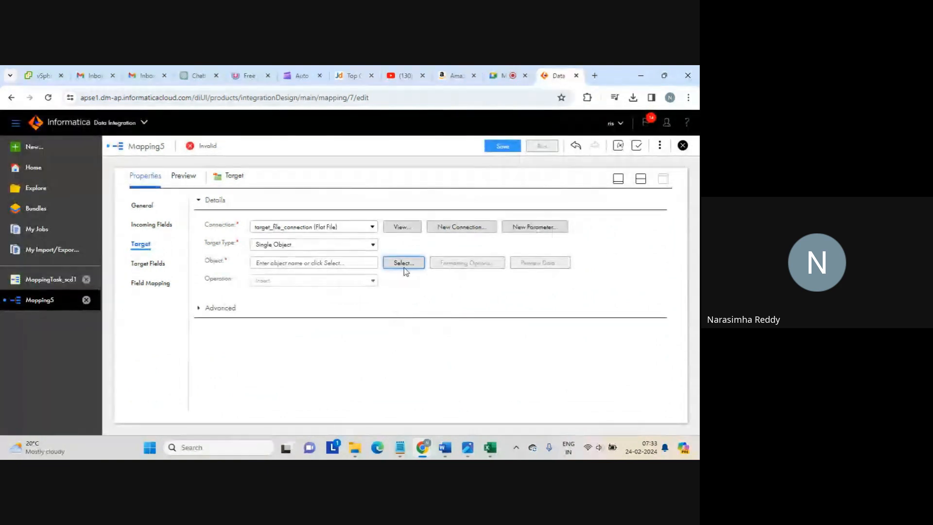
click(404, 264)
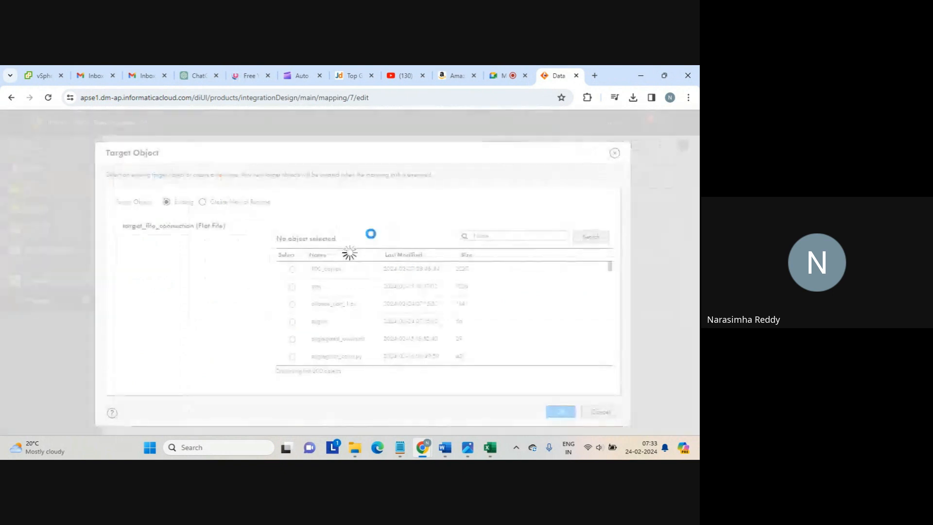
Make the Target create a new file at runtime named lup_unconnected
click(261, 203)
click(329, 292)
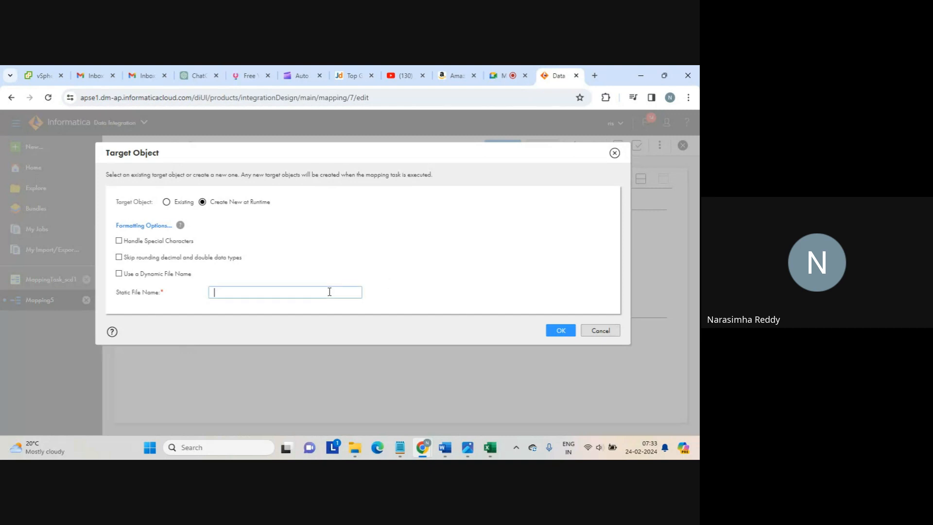
text(lup_unconnected)
click(555, 332)
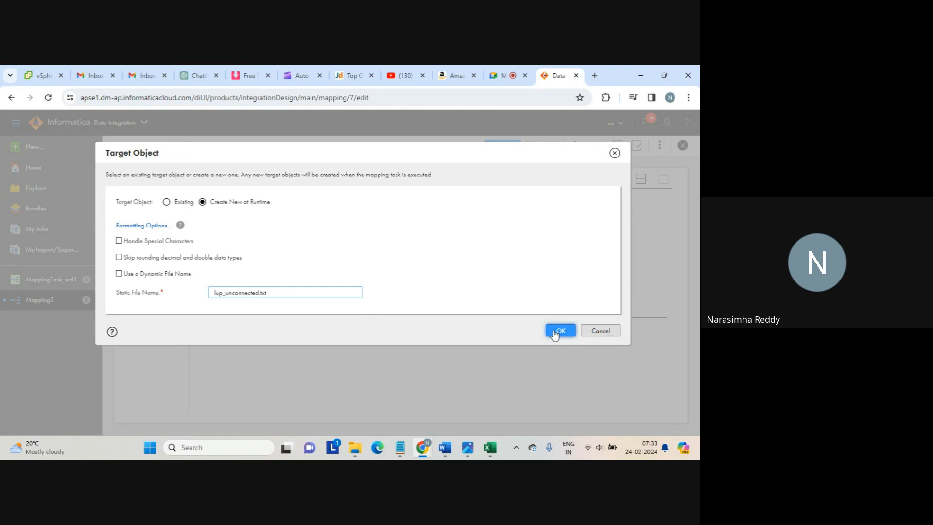
click(554, 333)
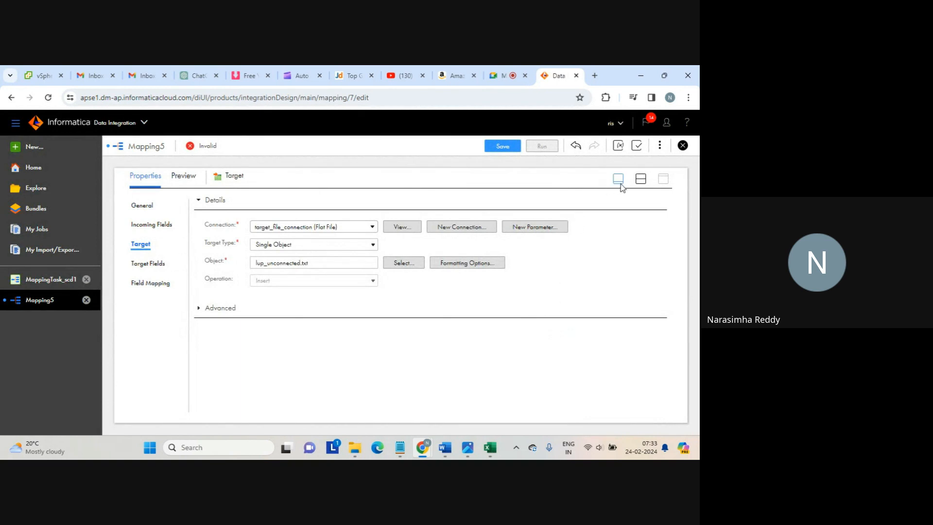
Switch back to split view and show the mapping's own properties to edit its name
click(640, 180)
click(547, 222)
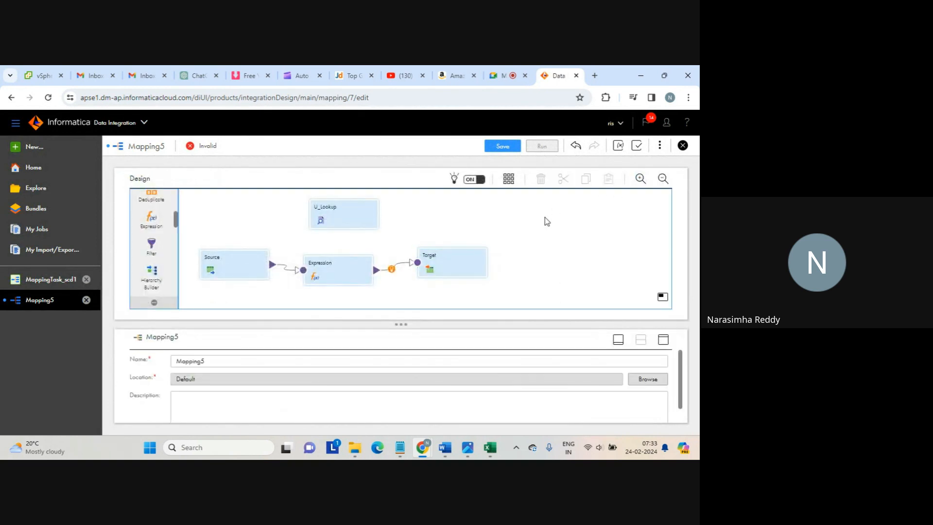
click(222, 362)
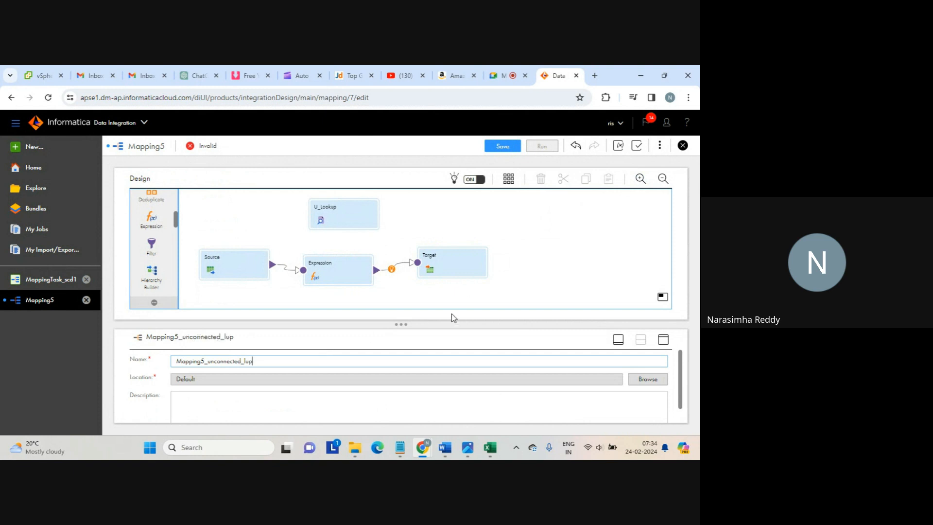
Save the Mapping5_unconnected_lup mapping and start a run of it
click(549, 288)
click(502, 147)
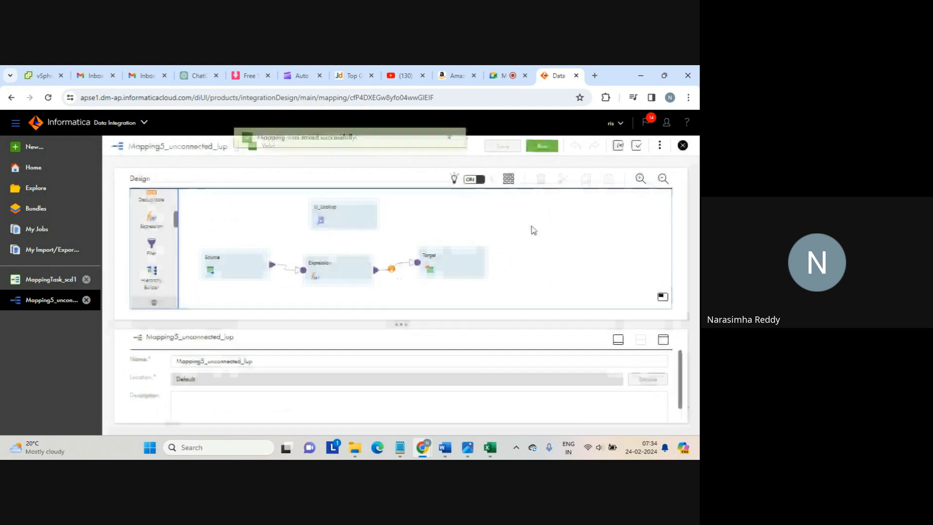
click(542, 146)
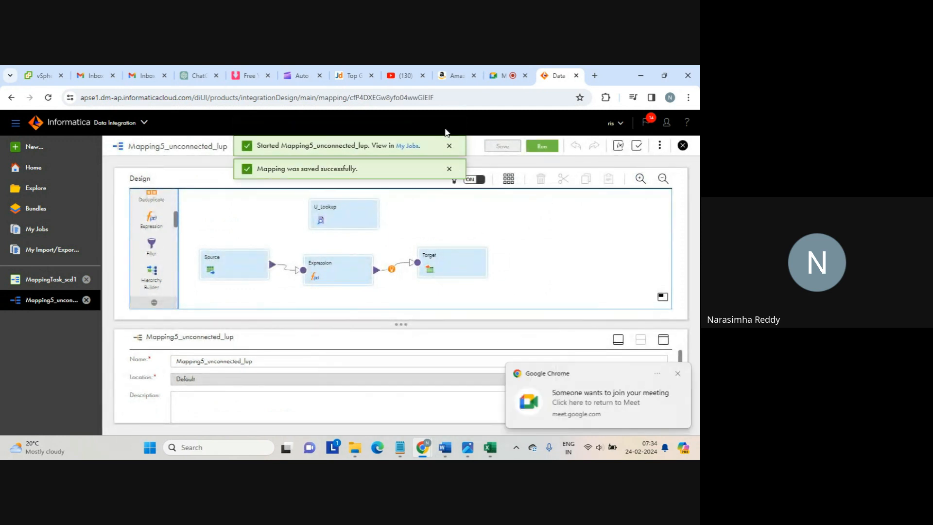
Admit the waiting participant in Google Meet, then return to the Informatica mapping page
click(503, 76)
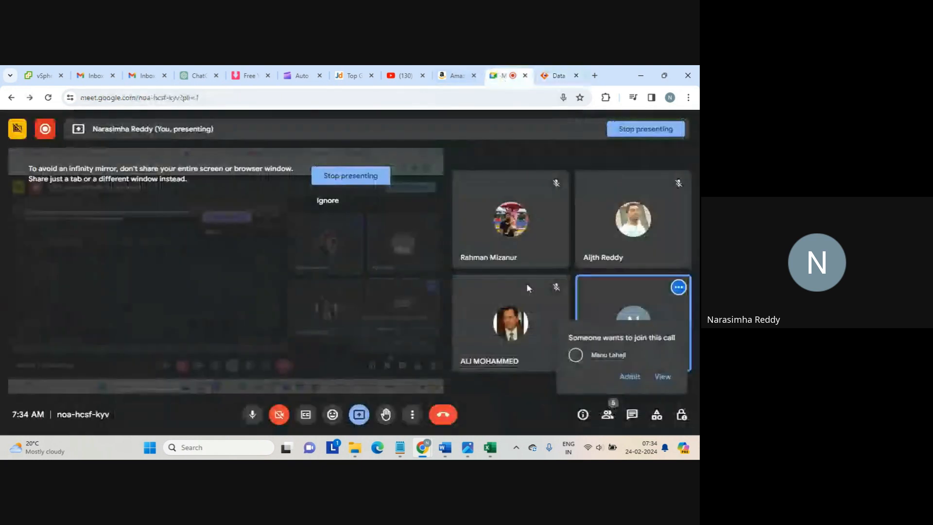
click(627, 378)
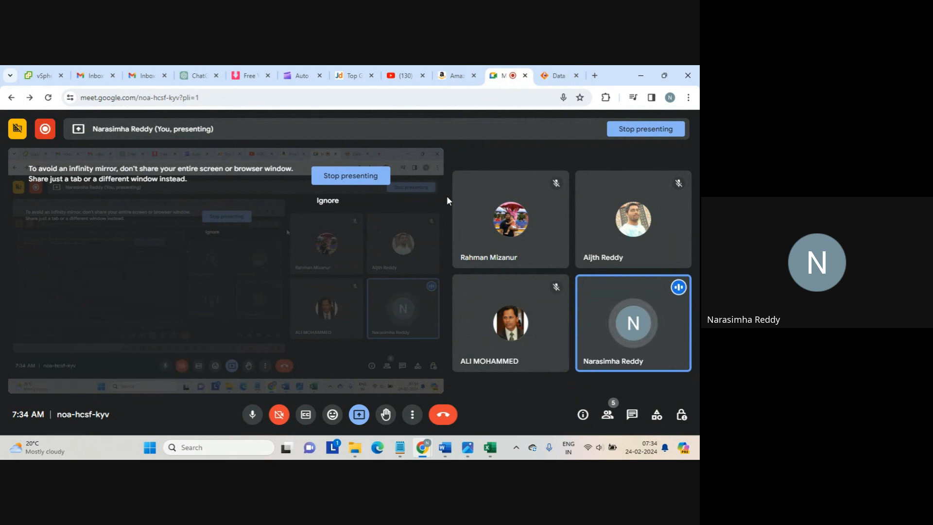
right_click(551, 80)
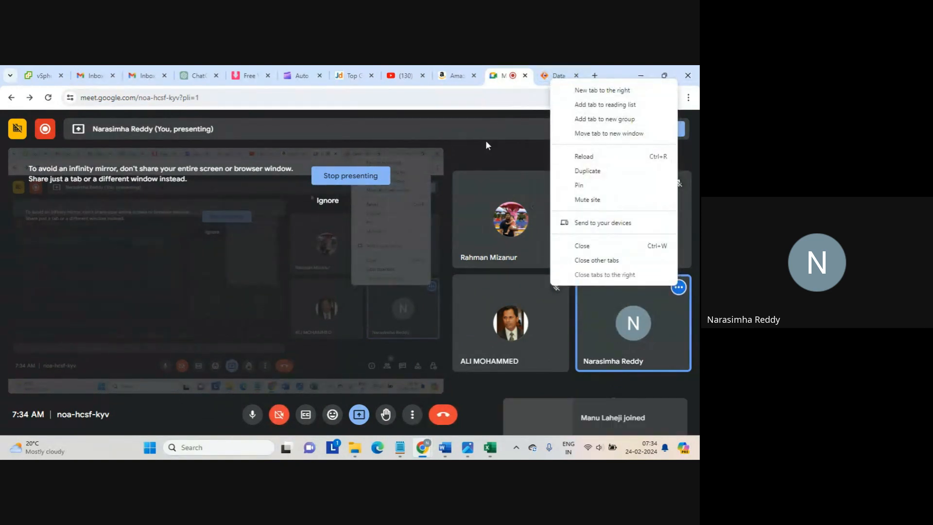
click(487, 142)
click(551, 77)
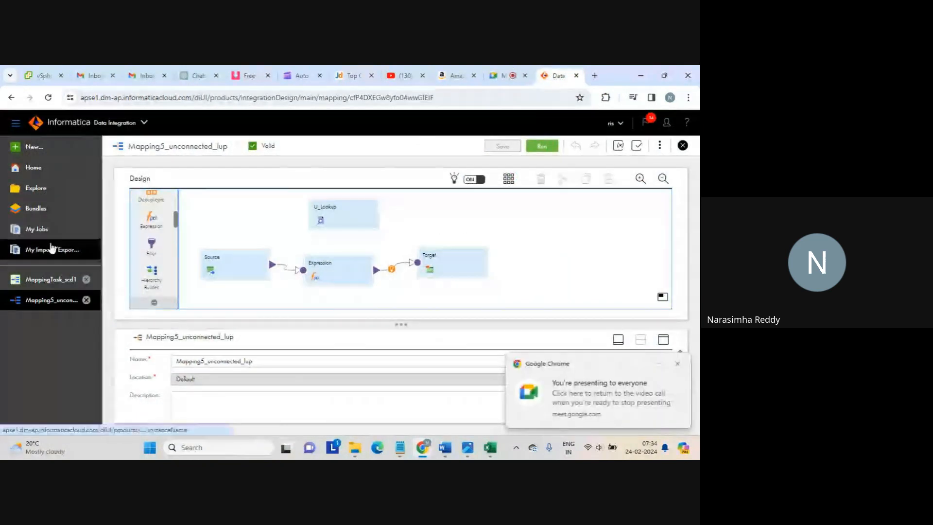
In My Jobs, clear the Asset Name filter and verify Mapping5_unconnected_lup-1 succeeded with 6 rows
click(40, 233)
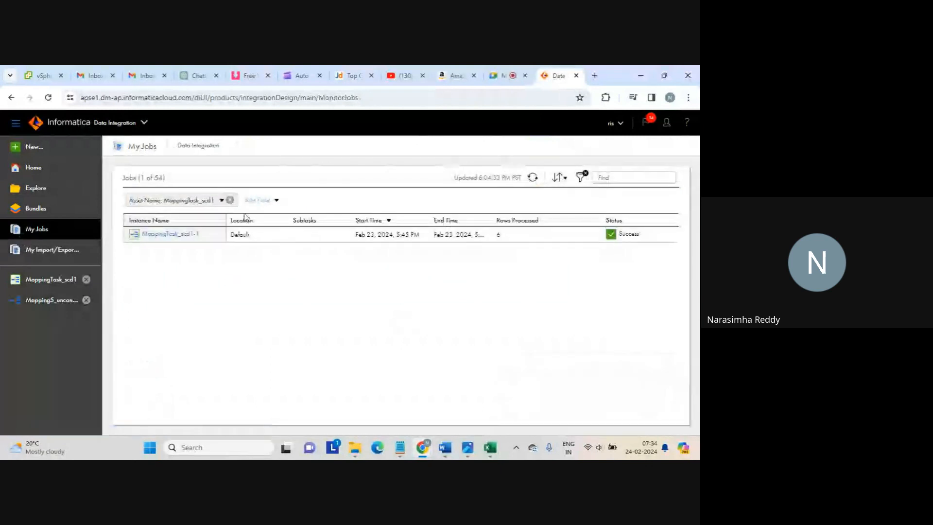
click(229, 199)
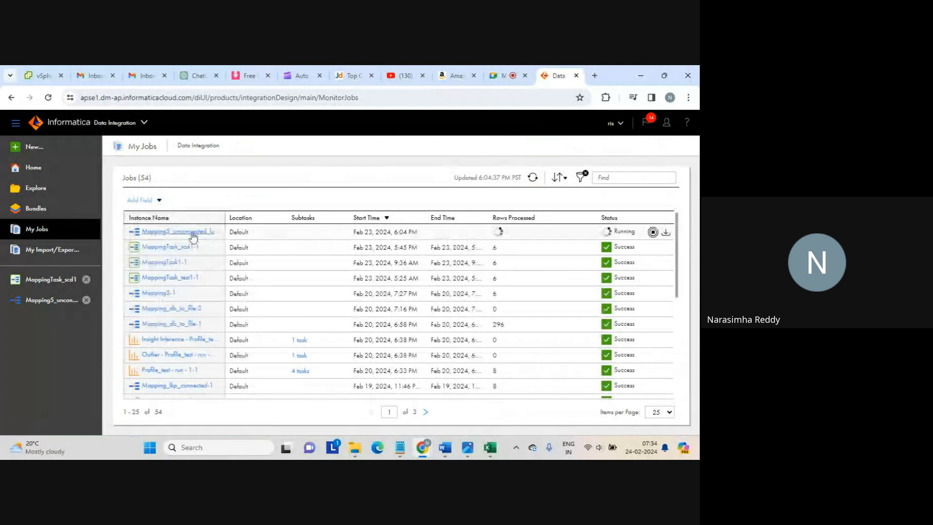
click(194, 236)
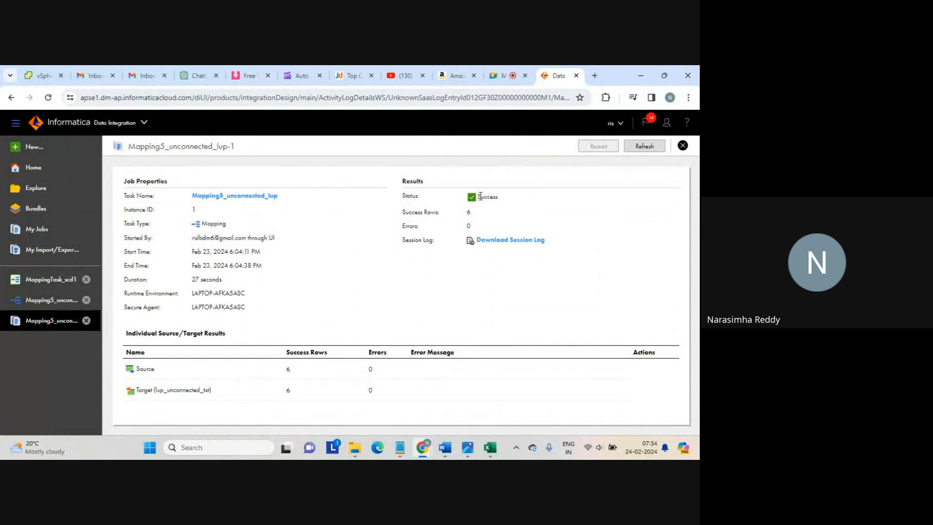
drag(479, 196, 513, 199)
click(514, 199)
drag(159, 391, 209, 385)
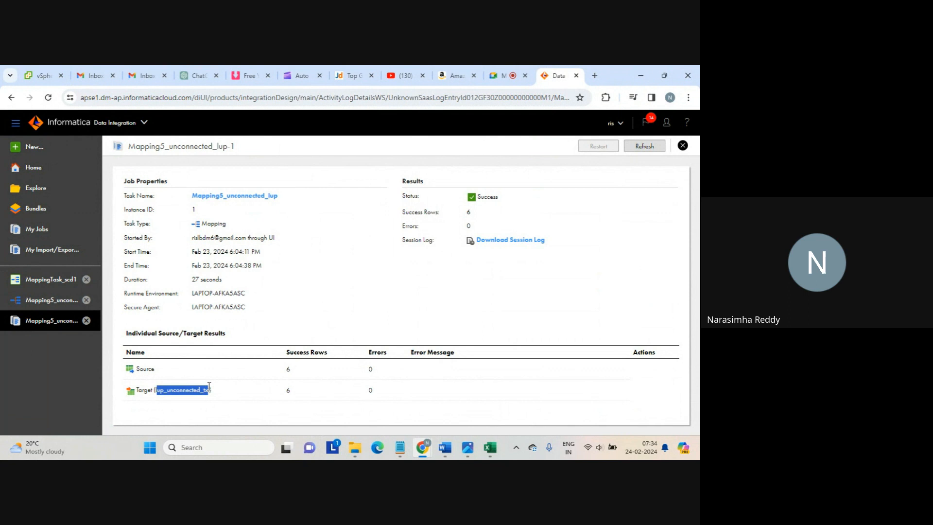
click(683, 144)
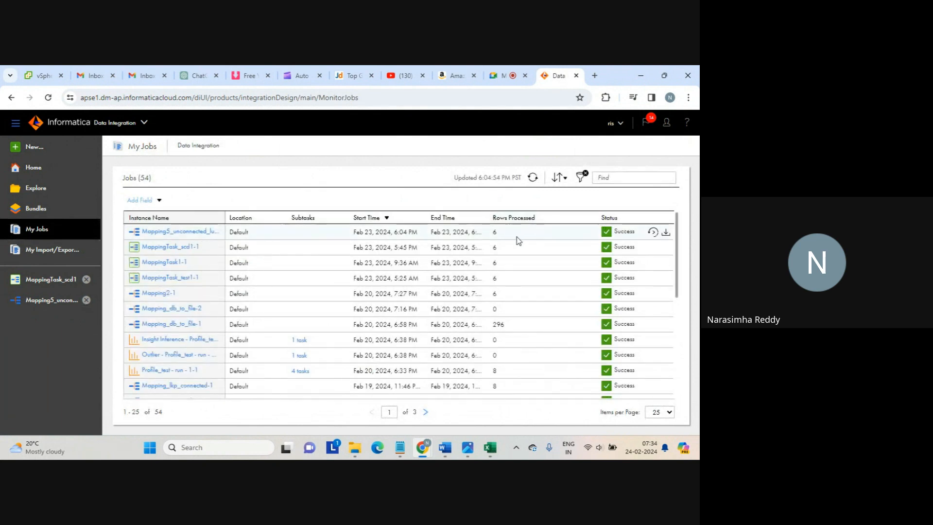
double_click(490, 234)
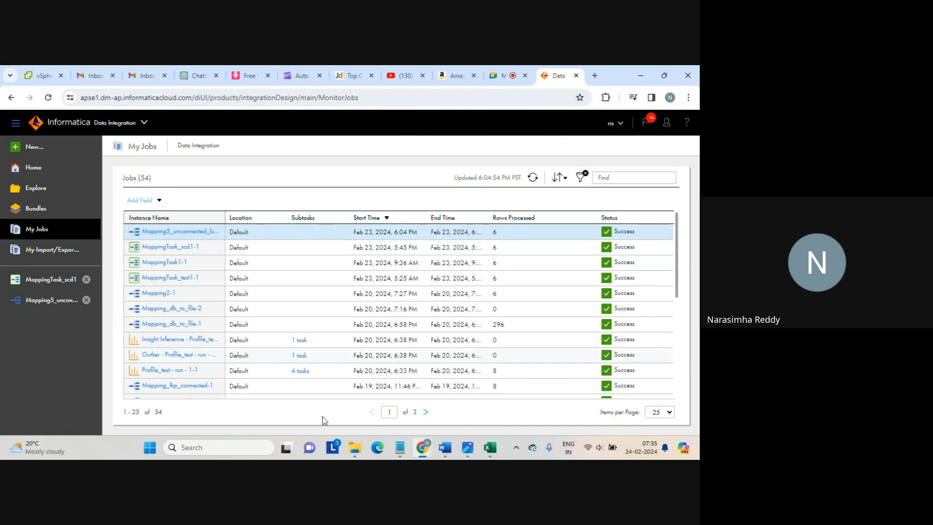
mouse_move(355, 451)
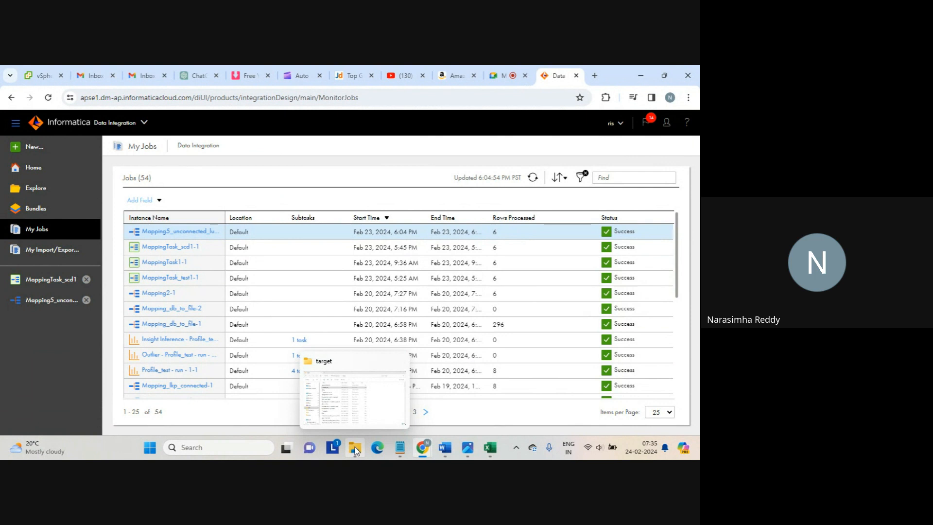
Open the lup_unconnected output file in Notepad and highlight its first data rows
click(354, 409)
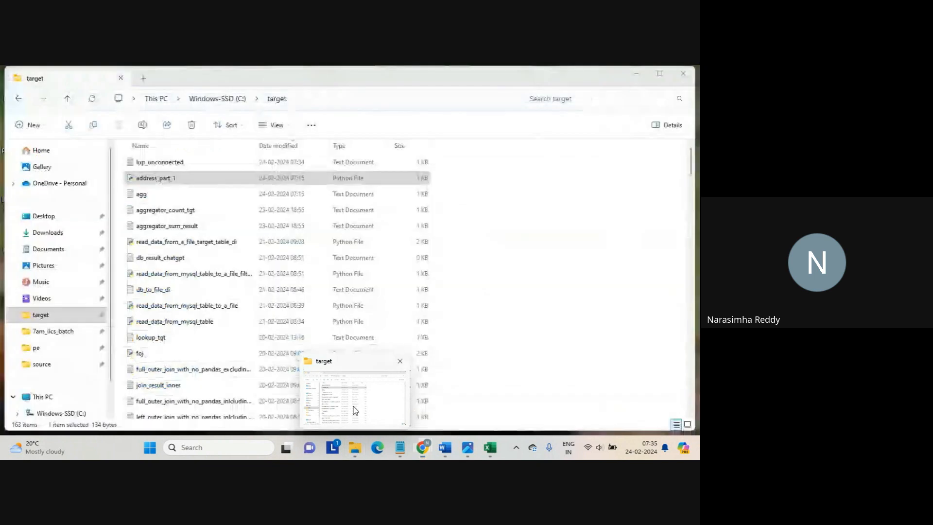
click(168, 166)
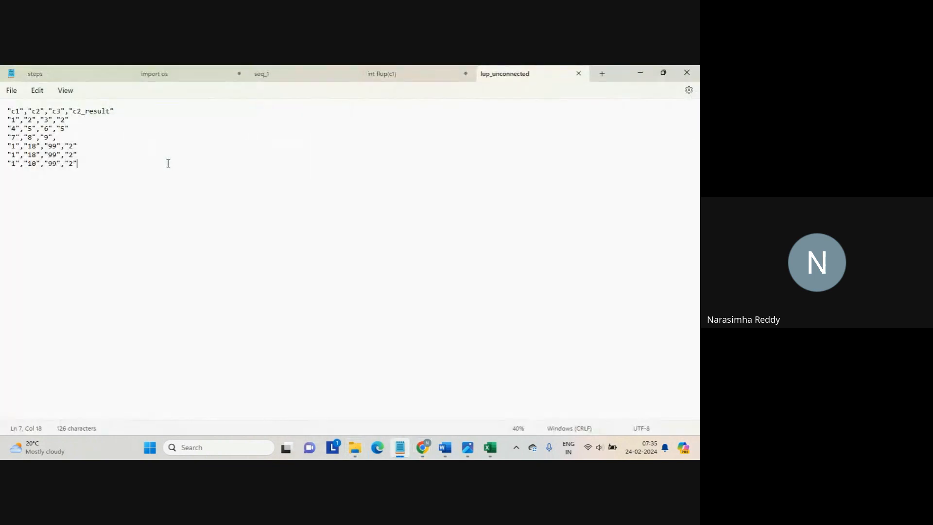
drag(108, 164, 5, 119)
click(86, 136)
key(Home)
key(Up)
key(shift+Down)
key(shift+Down)
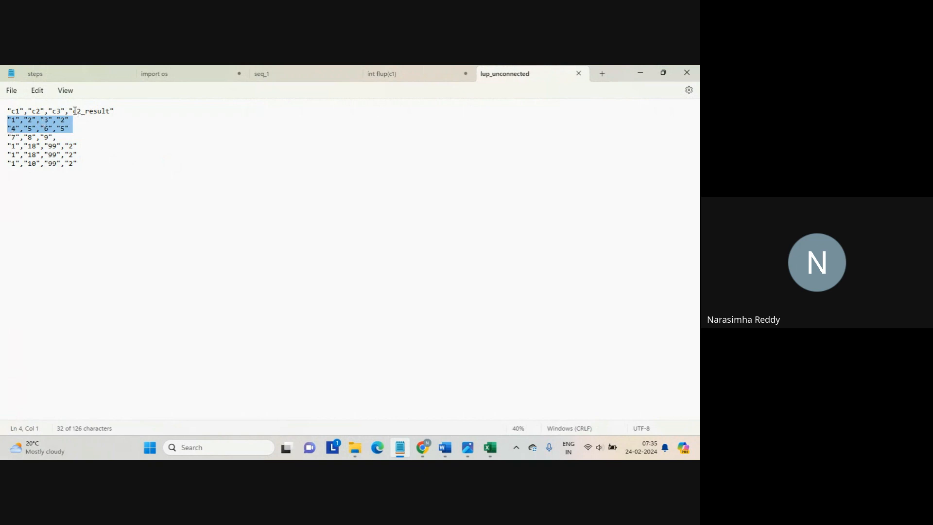
Highlight the c2_result column header and its result values in the output rows
drag(73, 111, 116, 112)
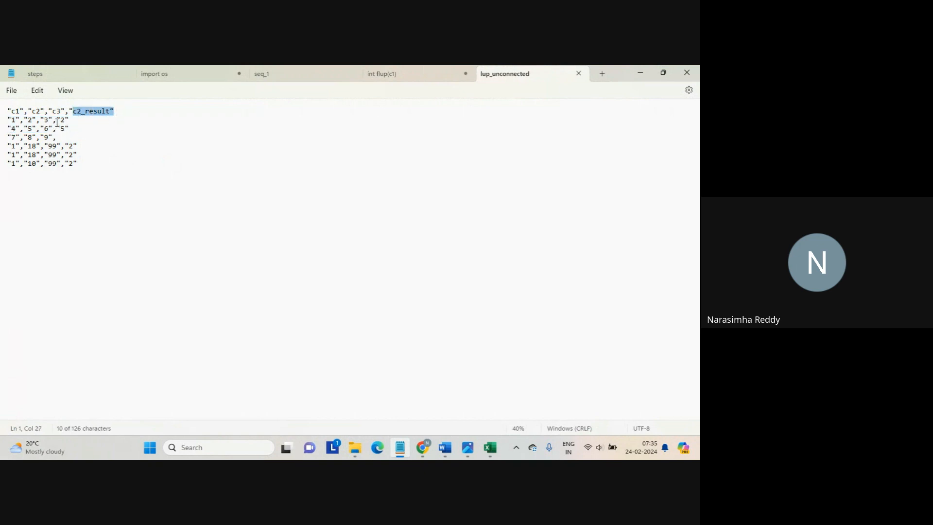
drag(57, 119, 72, 128)
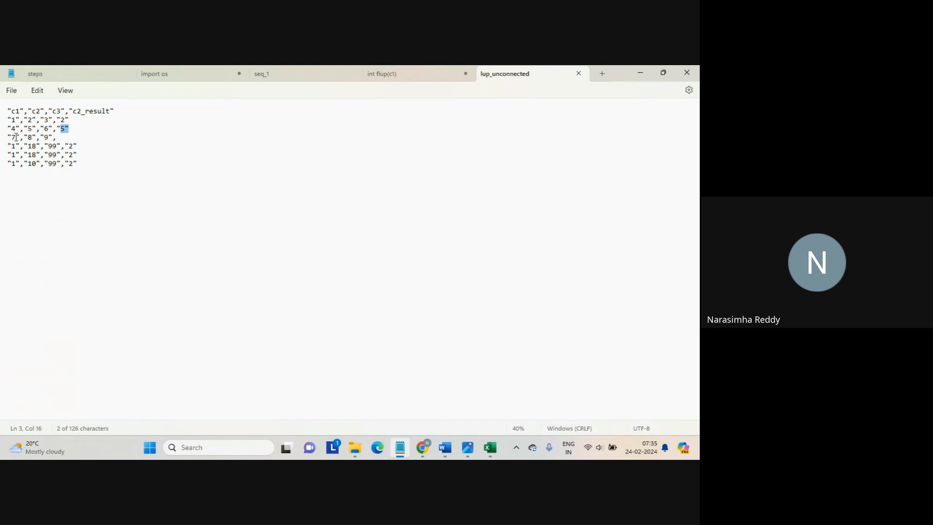
drag(17, 138, 10, 136)
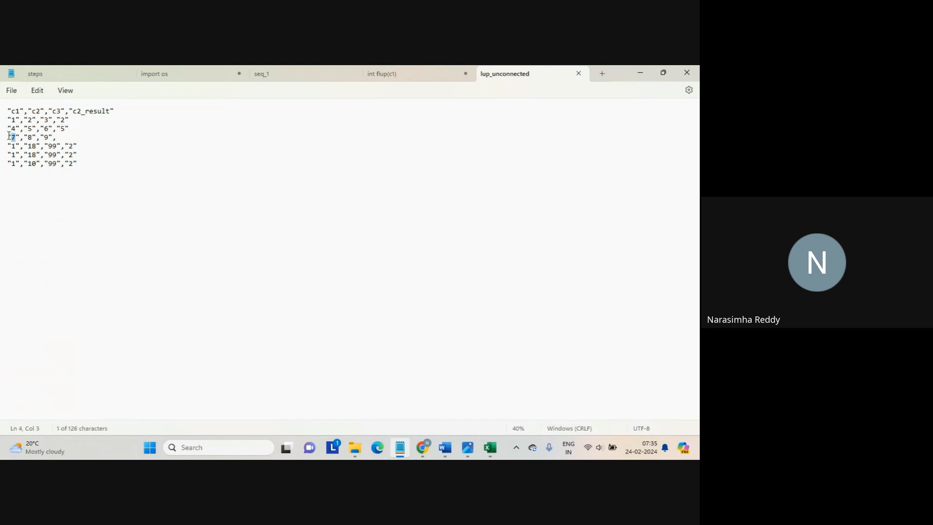
click(60, 137)
drag(73, 112, 111, 111)
click(110, 110)
click(13, 146)
drag(13, 145, 79, 165)
click(79, 165)
mouse_move(57, 121)
mouse_down()
mouse_move(68, 104)
mouse_move(60, 120)
mouse_up()
click(101, 175)
Return to the Informatica job list after a brief look at the Meet call
mouse_move(425, 445)
click(387, 404)
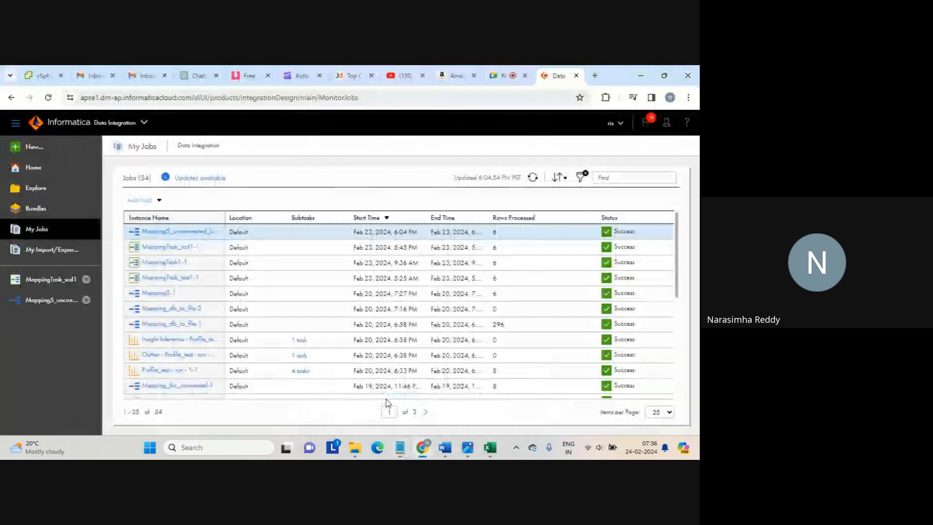
click(496, 74)
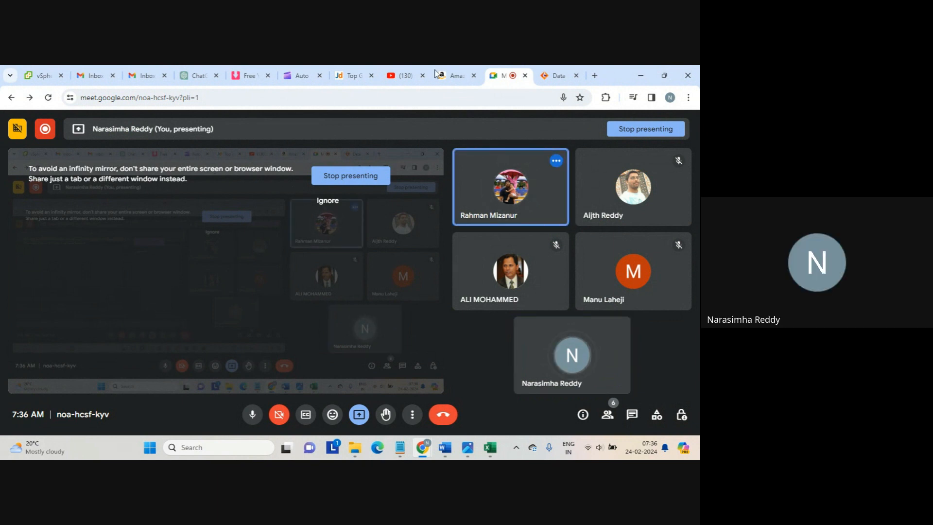
click(554, 75)
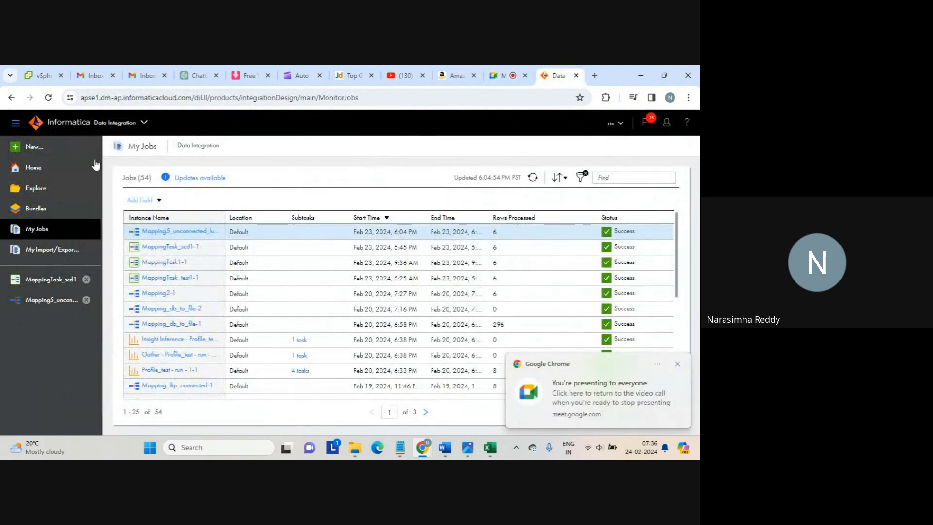
Browse the cloud services list, then start a new asset with New...
click(143, 124)
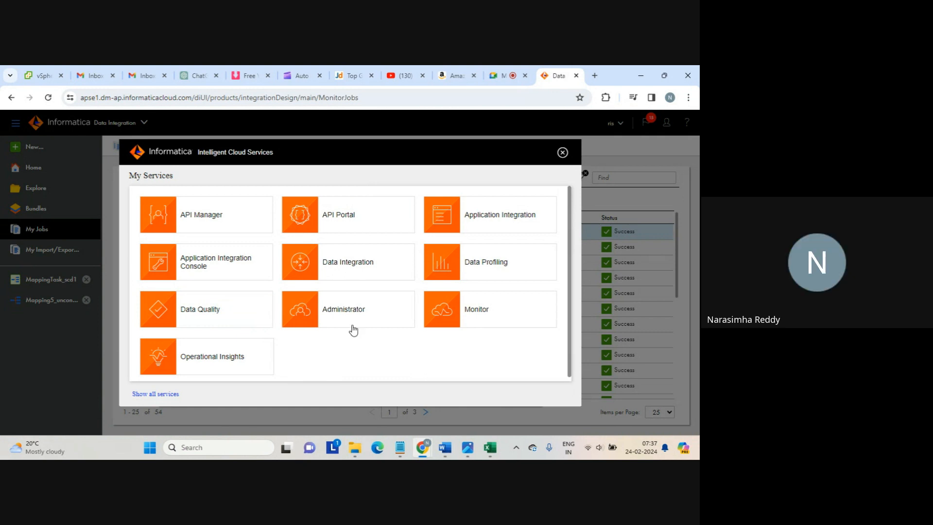
click(561, 153)
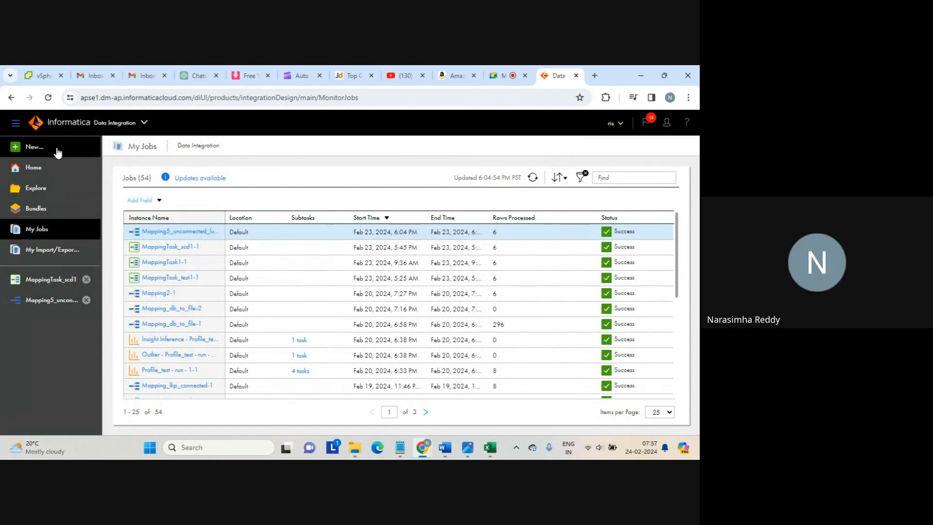
click(34, 151)
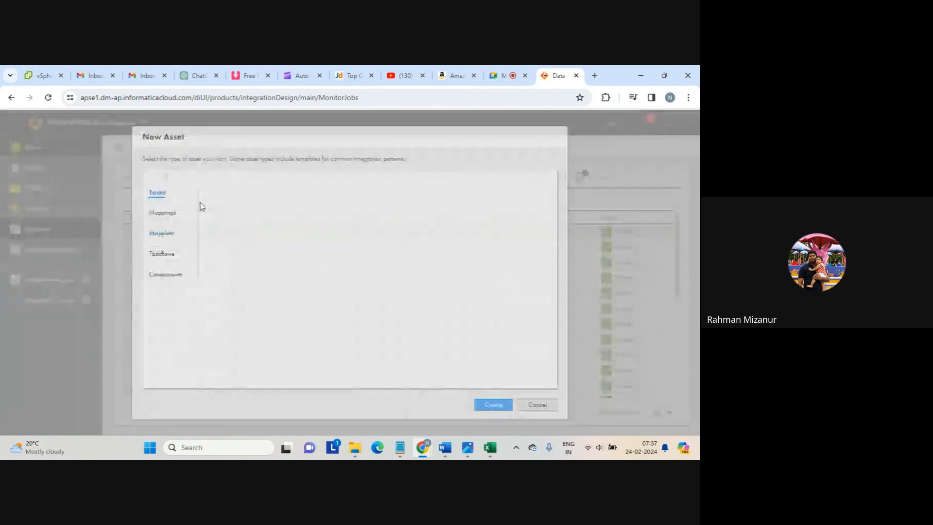
Select the Mappings category in the New Asset dialog to see Mapping and its templates
click(174, 212)
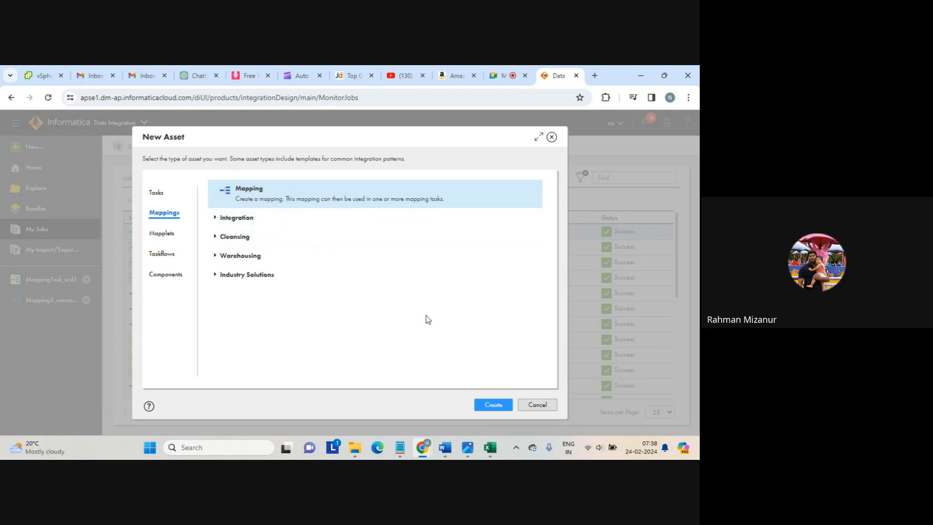
Create the new Mapping5 mapping, then open the My Services list from the header
click(493, 404)
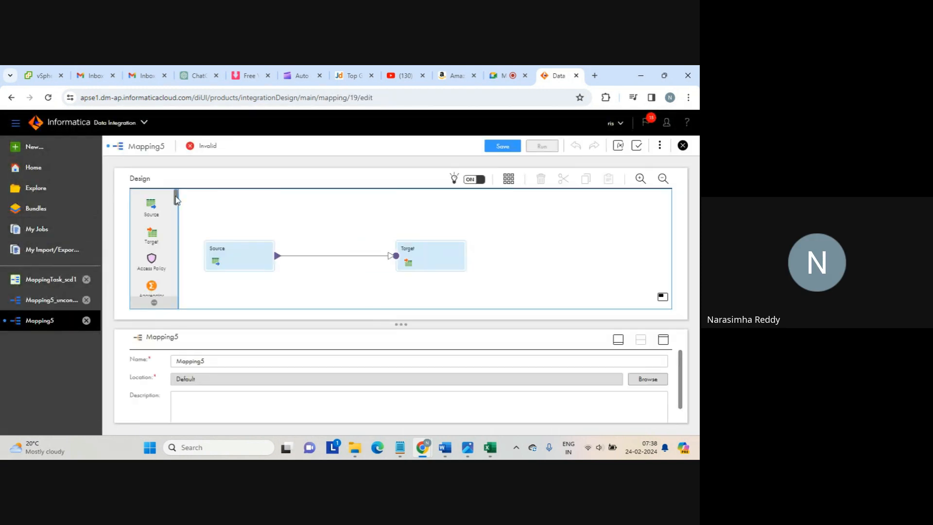
mouse_move(176, 199)
mouse_down()
mouse_move(176, 256)
mouse_move(174, 205)
mouse_up()
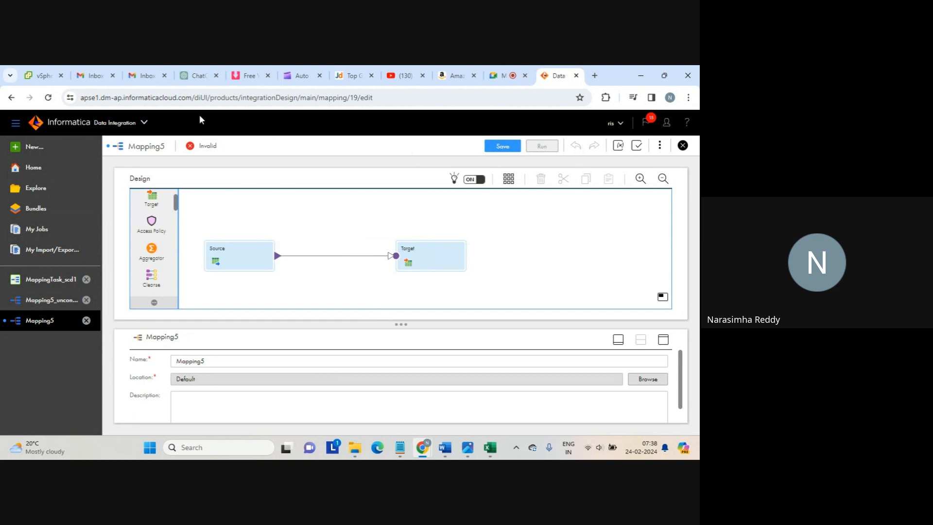
click(143, 125)
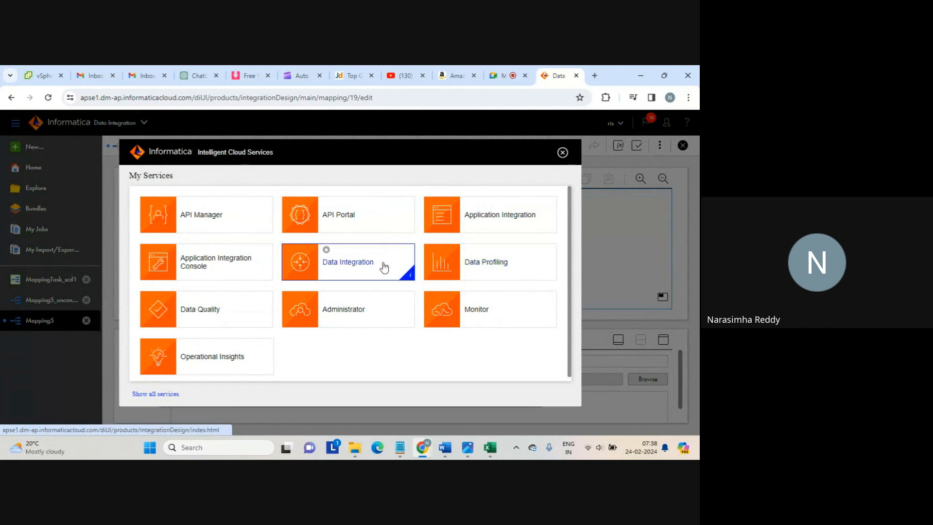
Switch to the Data Quality service, discarding the unsaved Mapping5 changes
click(212, 309)
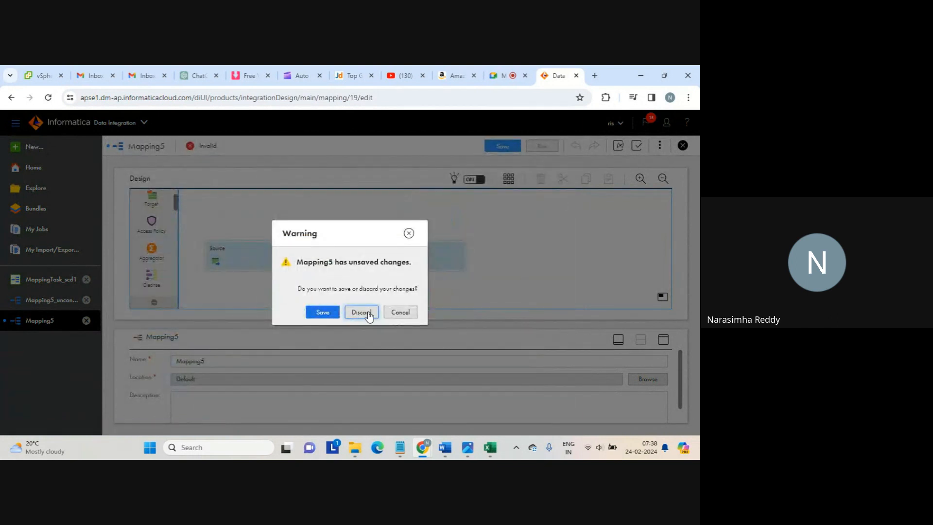
click(361, 315)
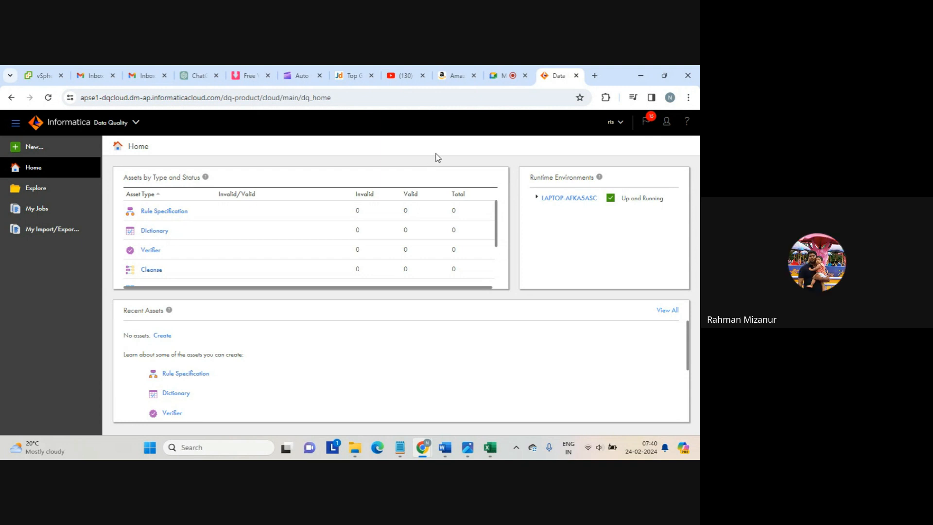
Check on the Google Meet call, then come back to the Data Quality home page tab
click(501, 78)
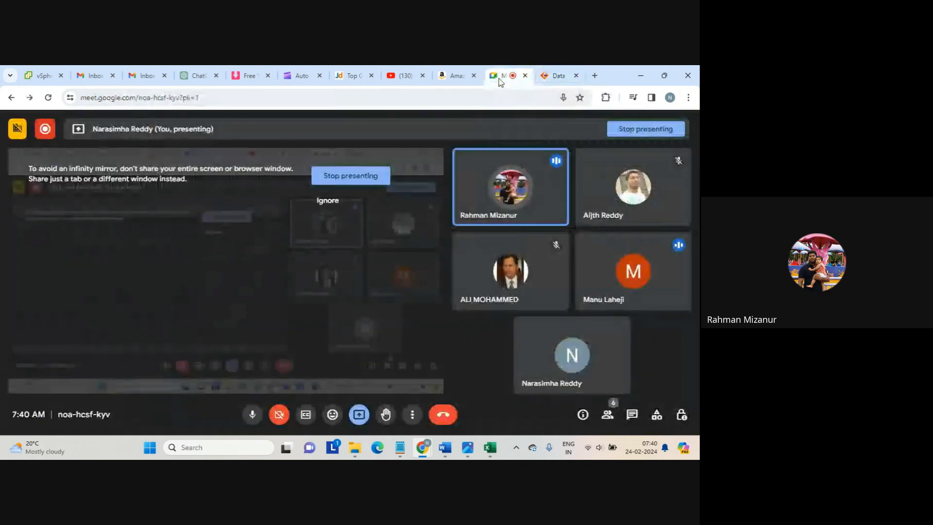
click(553, 77)
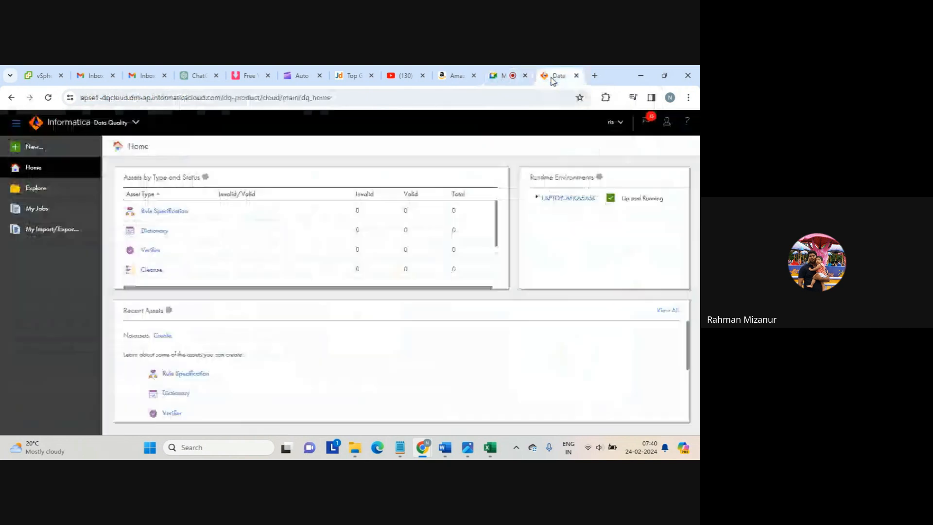
click(501, 77)
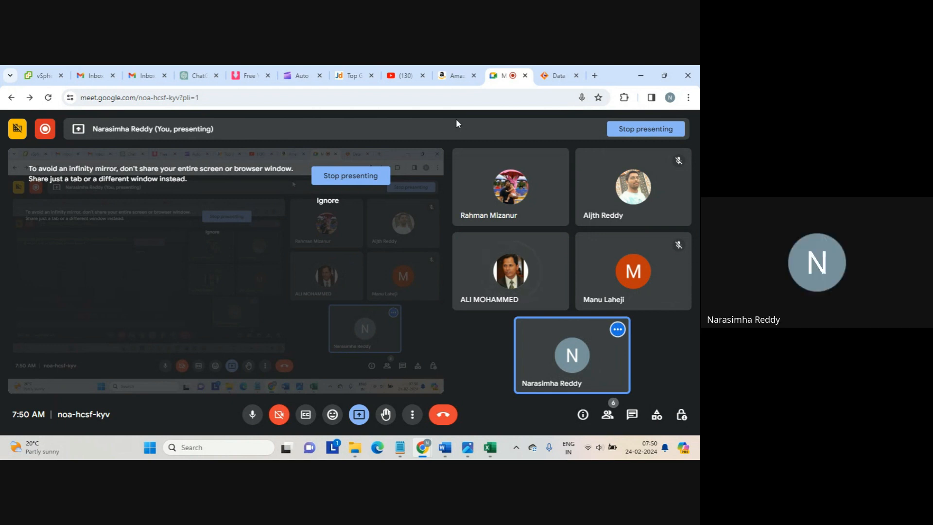
click(548, 79)
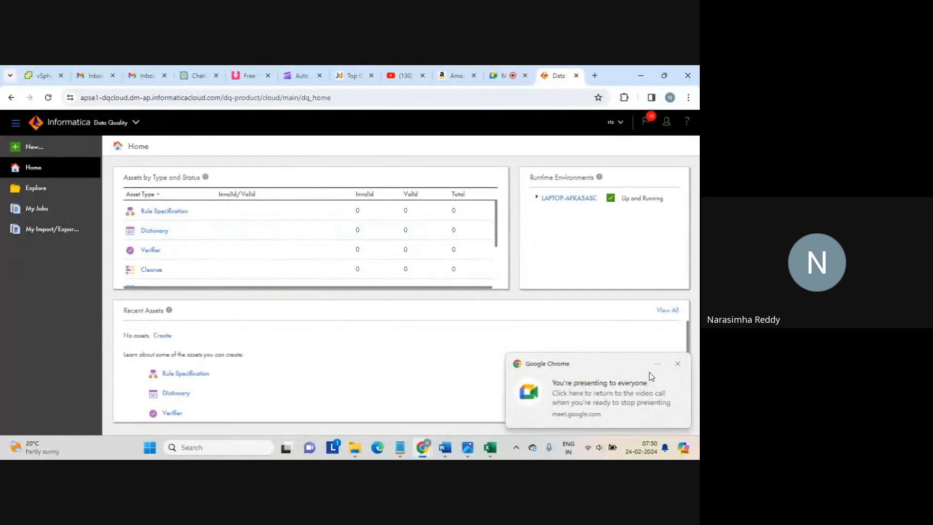
Dismiss the presenting notification, list Rule Specification assets, and start a new asset
click(678, 365)
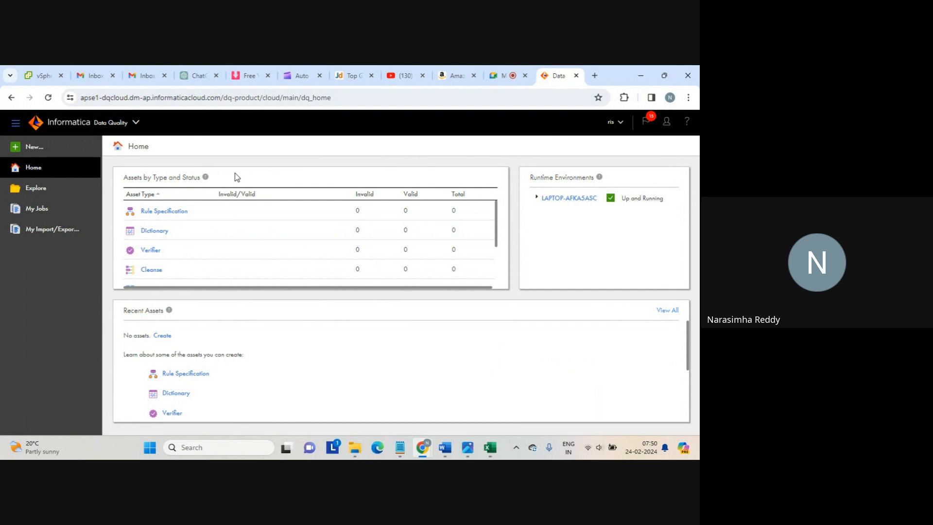
click(170, 214)
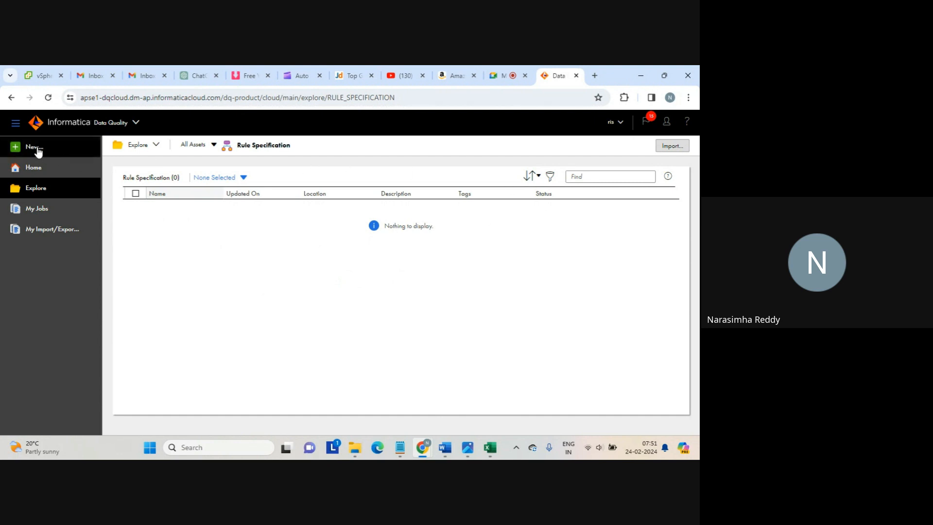
click(48, 149)
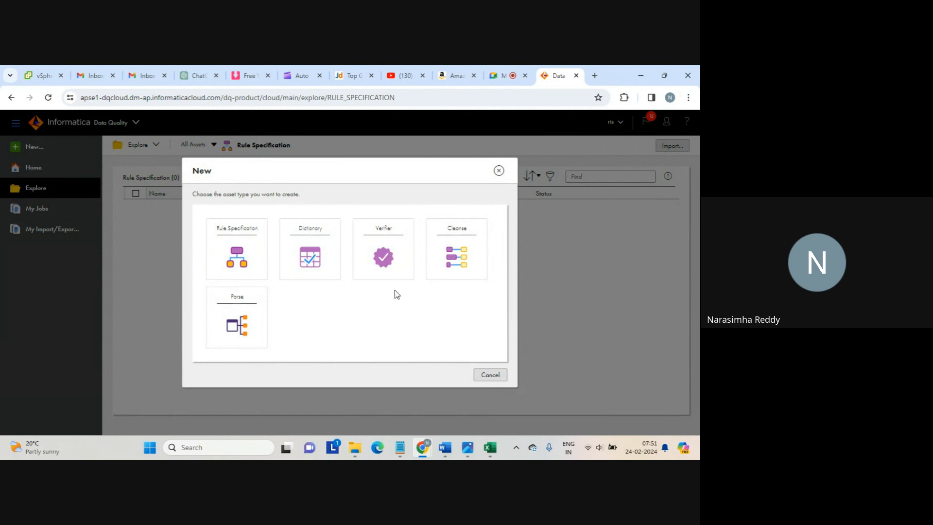
Choose Cleanse as the type of the new asset
click(459, 251)
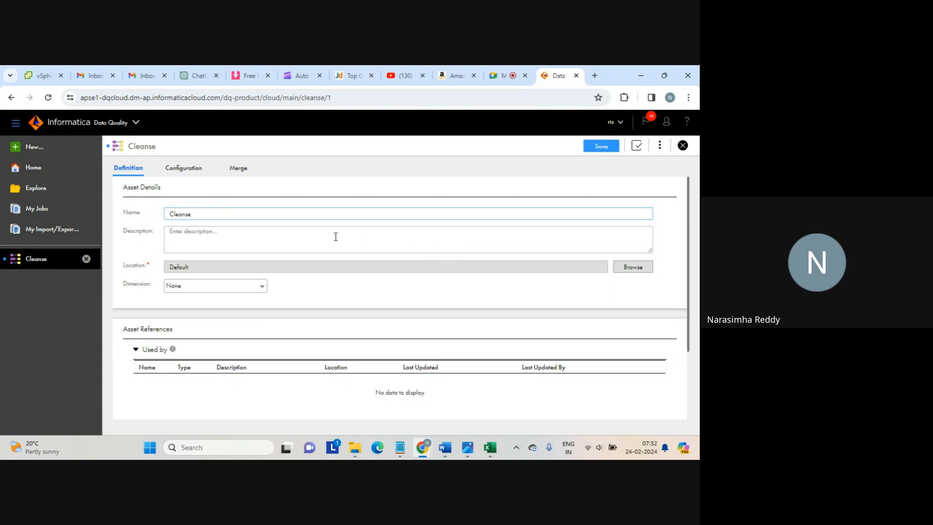
Rename the asset to Cleanse_quality, set its dimension to Accuracy, and go to Configuration
text(_quality)
click(259, 291)
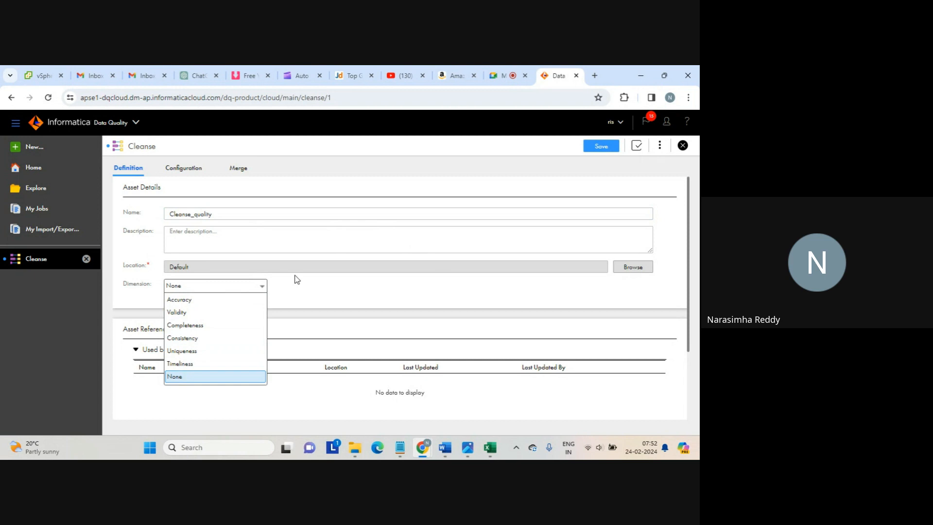
click(297, 279)
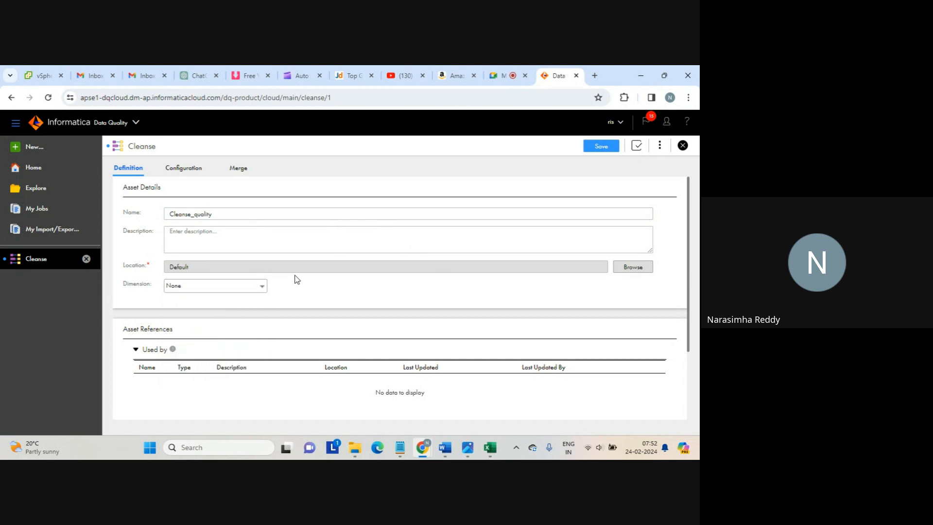
click(263, 291)
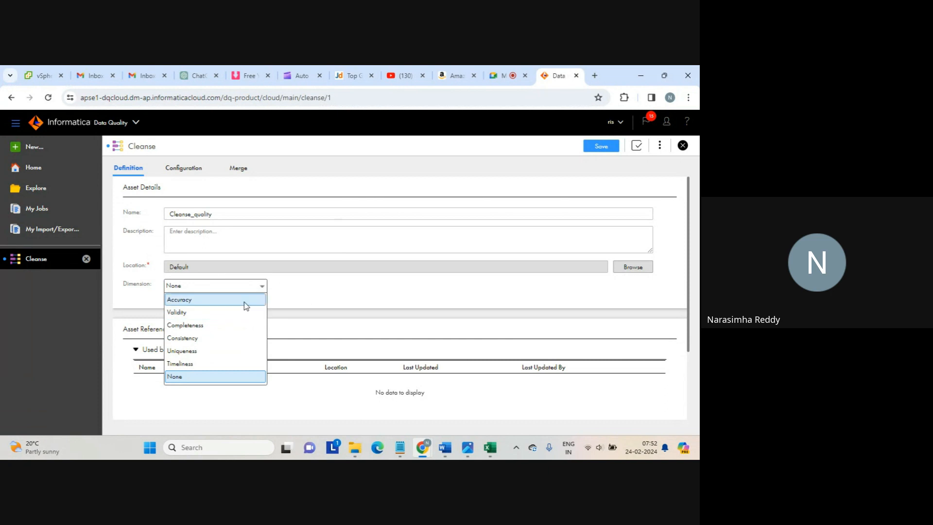
click(208, 299)
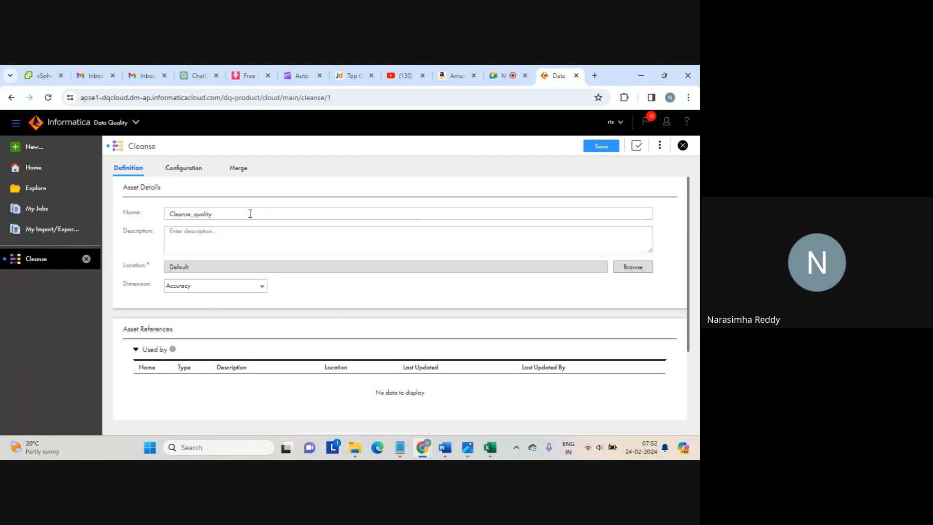
click(193, 173)
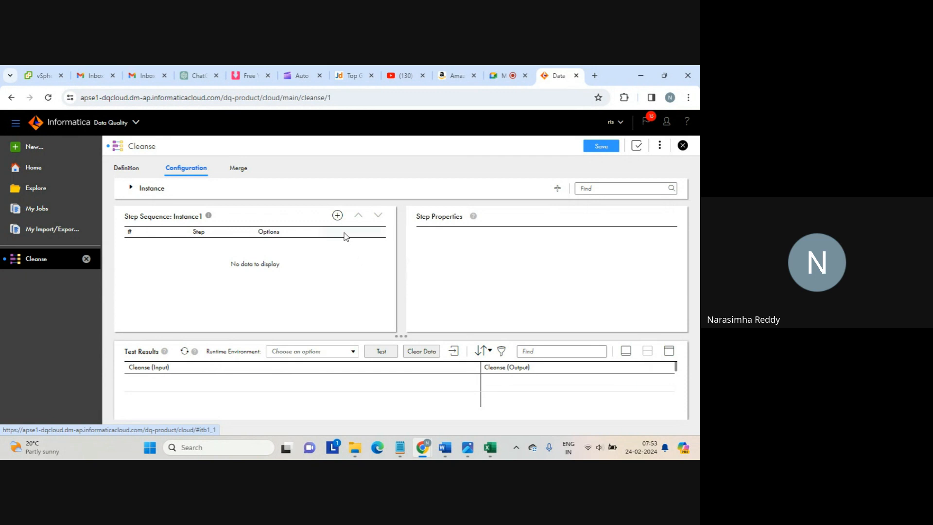
click(338, 215)
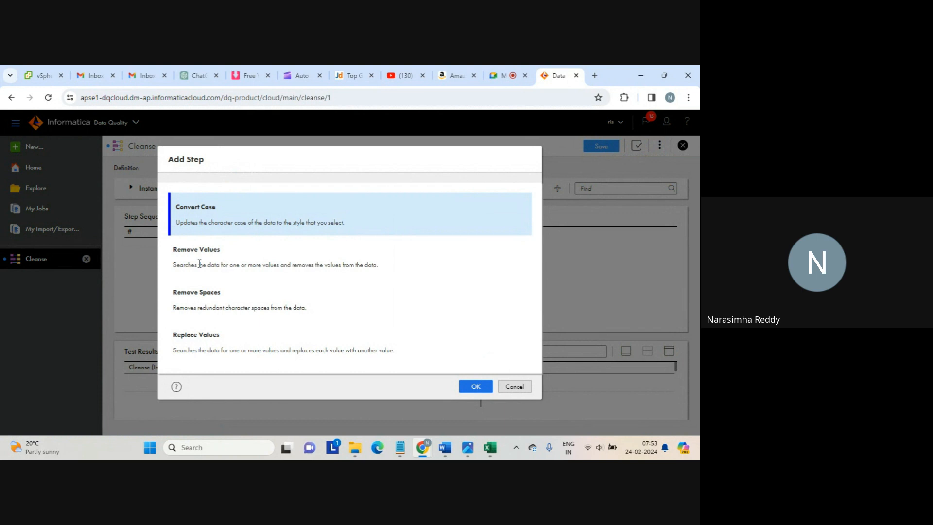
click(201, 335)
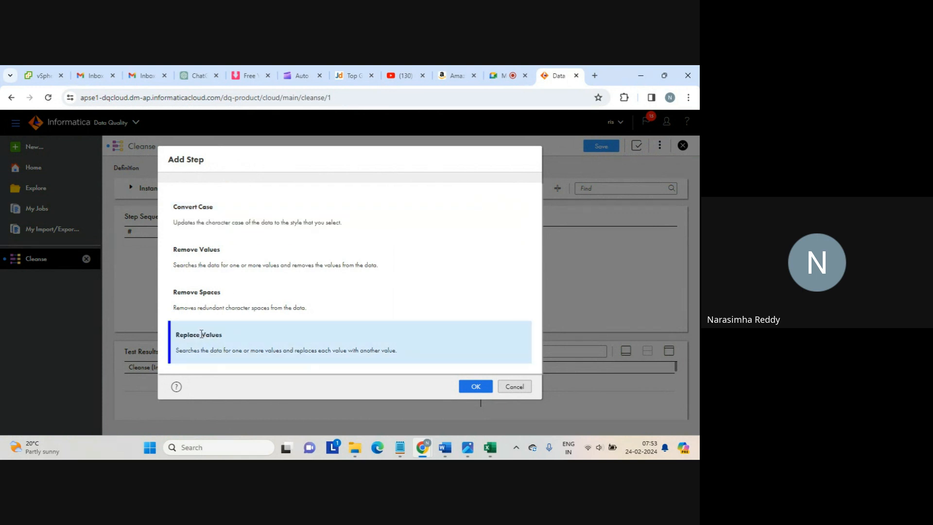
click(465, 388)
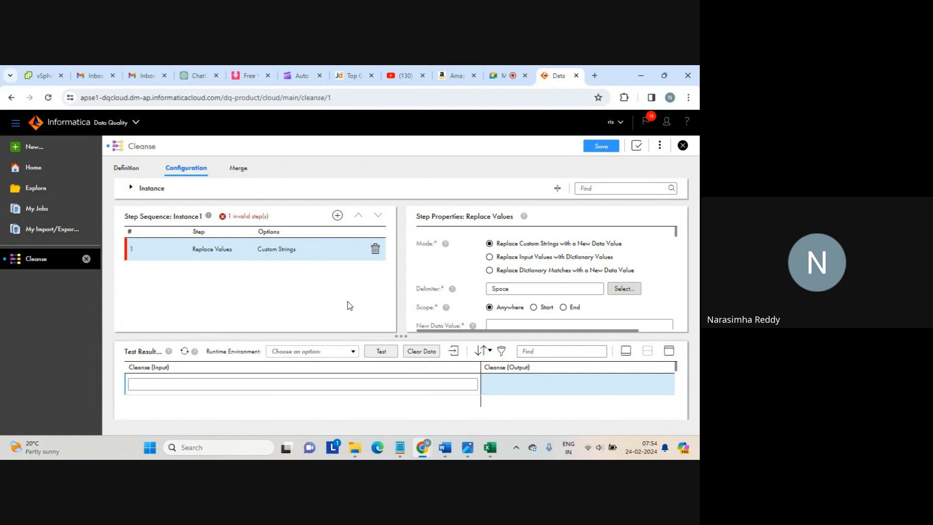
mouse_move(399, 447)
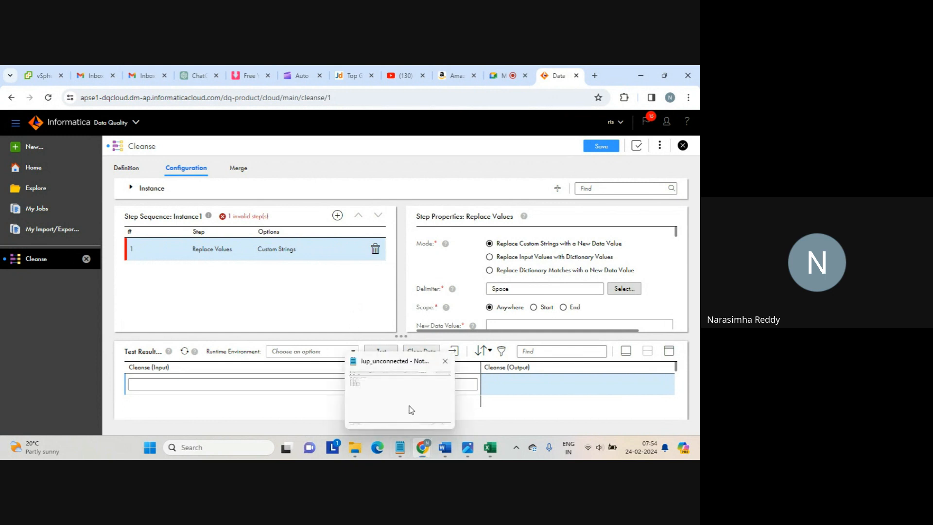
Clear out the old contents of the lup_unconnected note
click(411, 409)
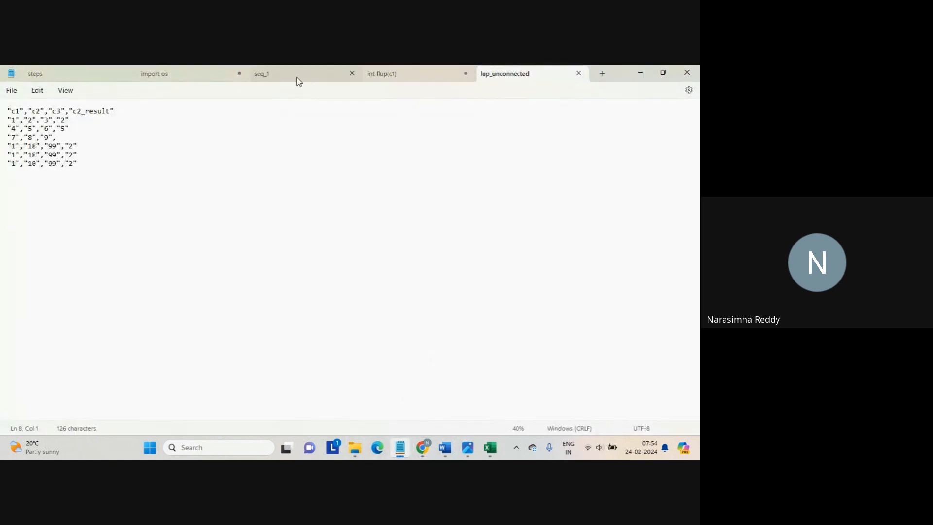
click(308, 159)
key(ctrl+a)
key(Delete)
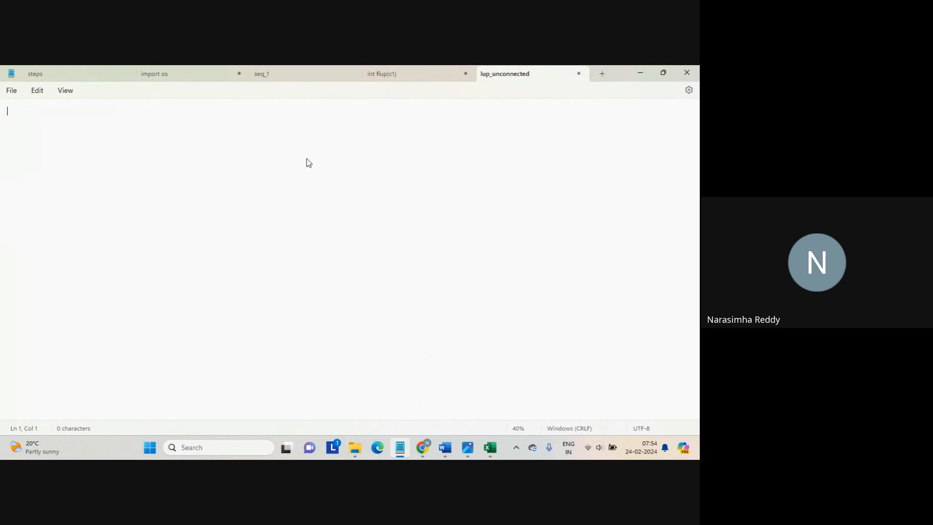
Write the lines state 1, state 2 and state 3 in the note
text(state 1)
key(Return)
key(Return)
key(Return)
text(state 2)
key(Return)
key(Return)
text(state 3)
key(Return)
key(ctrl+Home)
key(Return)
key(Return)
key(End)
key(Tab)
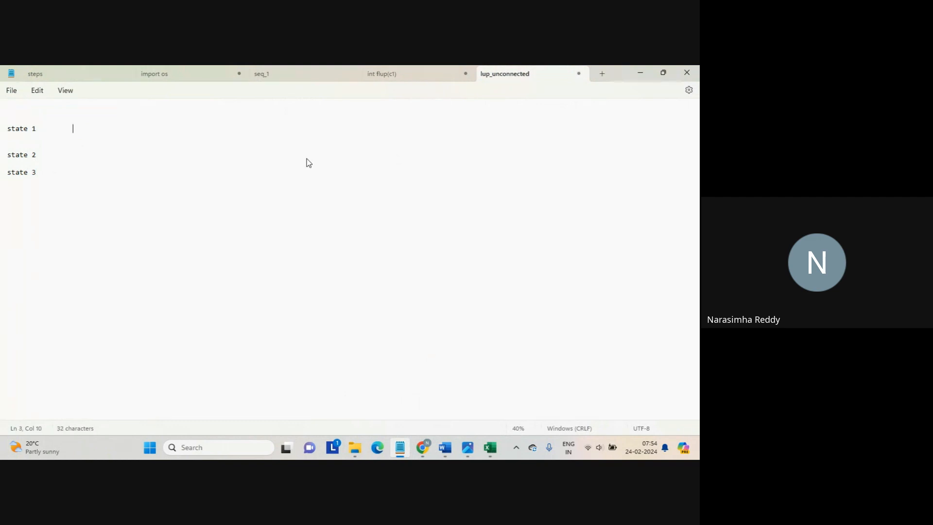
Add country codes in, ind and ind. beside states 1, 2 and 3
text(in)
key(Down)
key(Down)
key(Down)
key(Down)
key(Up)
key(Tab)
key(Tab)
text(oind)
key(BackSpace)
key(BackSpace)
key(BackSpace)
key(BackSpace)
text(ind)
key(Down)
Add the line 'cleanse=====>quality data...' below the table
key(Down)
key(End)
key(Tab)
key(Tab)
text(ind.)
Add a heading row st_cd and country_cd above the state table
key(Return)
key(Up)
key(Up)
key(Up)
key(Up)
key(Up)
key(Up)
key(Up)
key(Up)
text(st_cd)
key(Tab)
key(Tab)
text(country_cd)
key(Down)
key(Down)
key(Down)
key(Down)
key(Down)
key(Down)
key(Down)
key(Down)
key(Down)
key(Return)
key(Return)
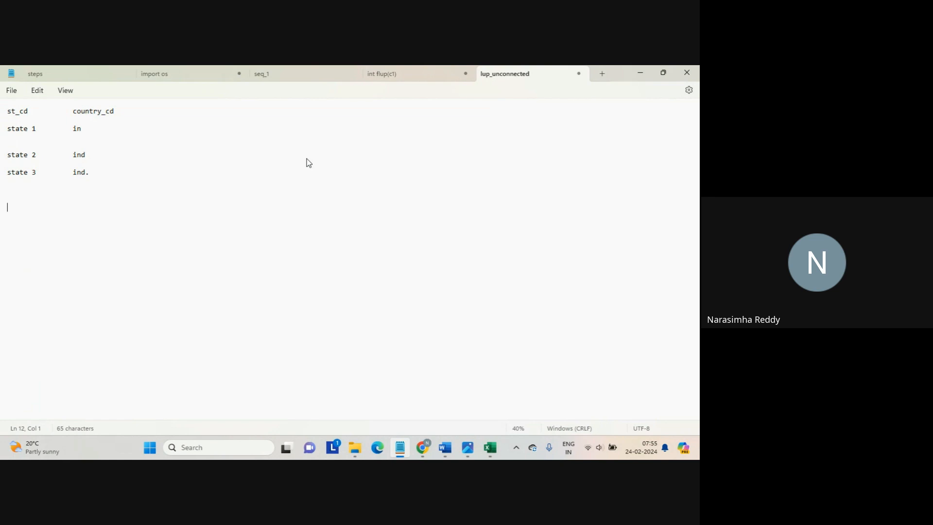
text(cleanse)
key(Return)
key(Return)
key(Up)
key(Up)
key(shift+End)
key(Right)
text(=====>quality data...)
key(Return)
key(Return)
key(Return)
Add a 'unified' line beneath the cleanse note
click(116, 171)
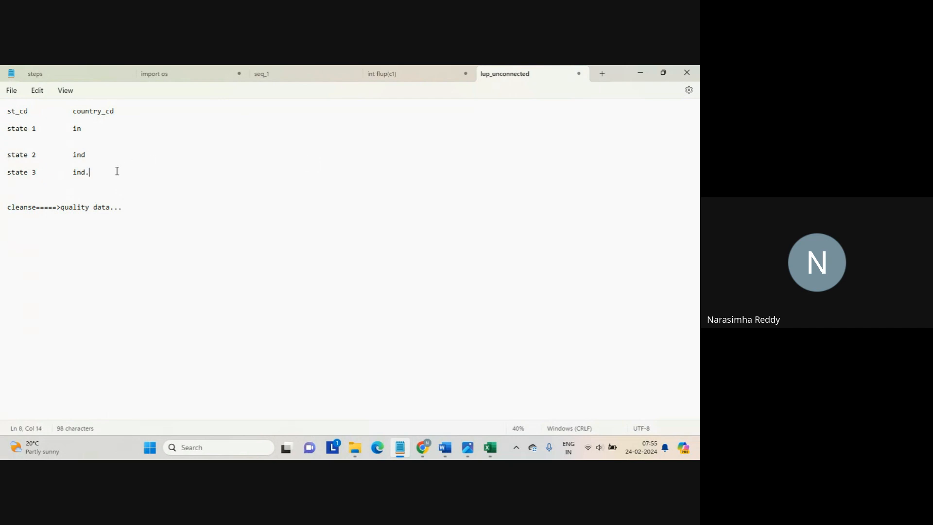
drag(110, 175, 2, 128)
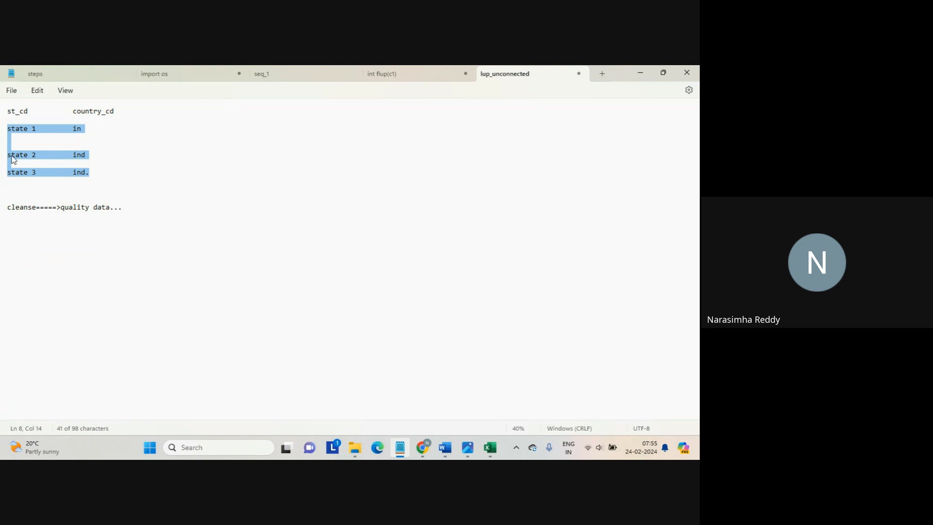
click(46, 226)
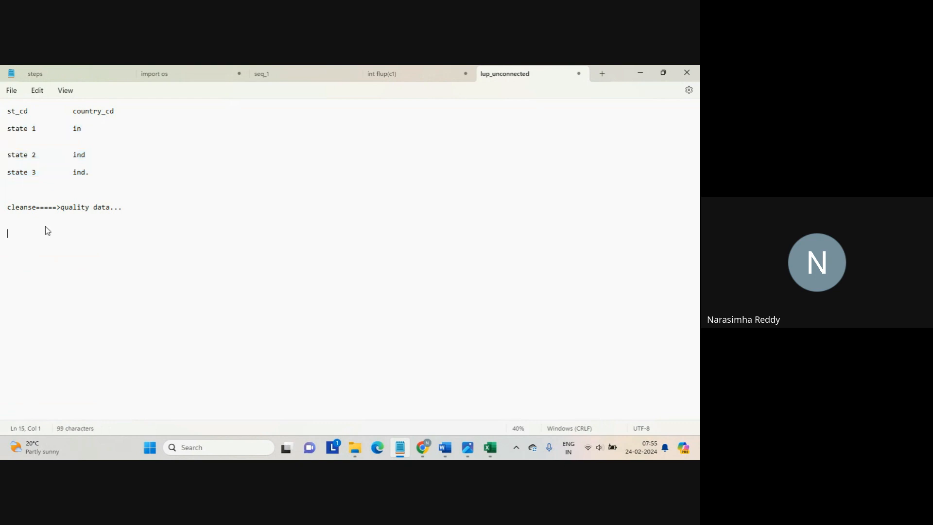
text(uni)
key(Return)
key(Return)
key(Return)
Add the line 'n=============>1============>standardization' below it
text(n=============>1)
key(Return)
key(Left)
text(============>sgta)
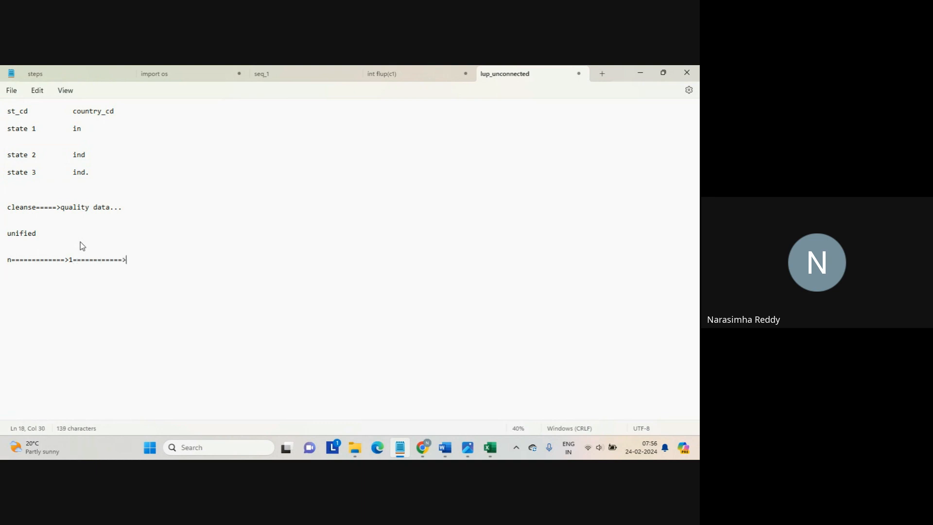
key(BackSpace)
key(BackSpace)
key(BackSpace)
text(tandardization)
key(Return)
key(Return)
mouse_move(422, 447)
click(395, 412)
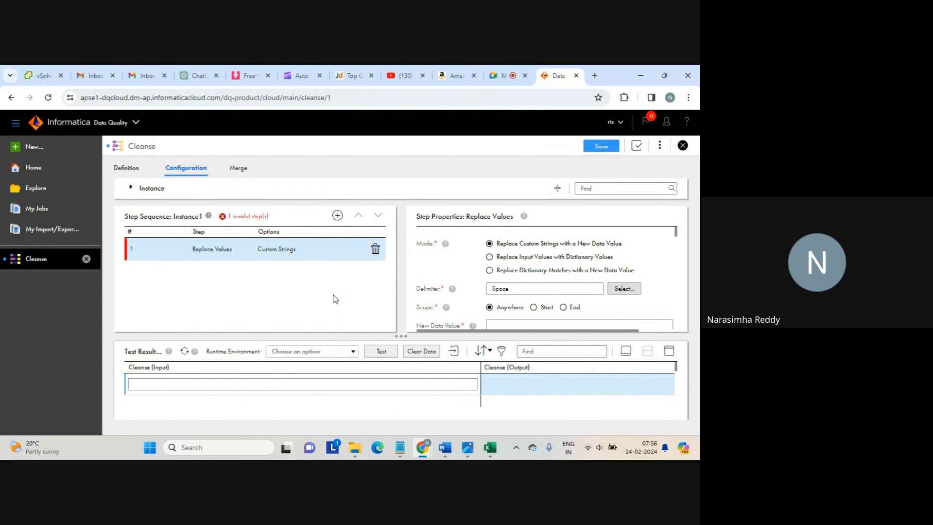
key(alt+Tab)
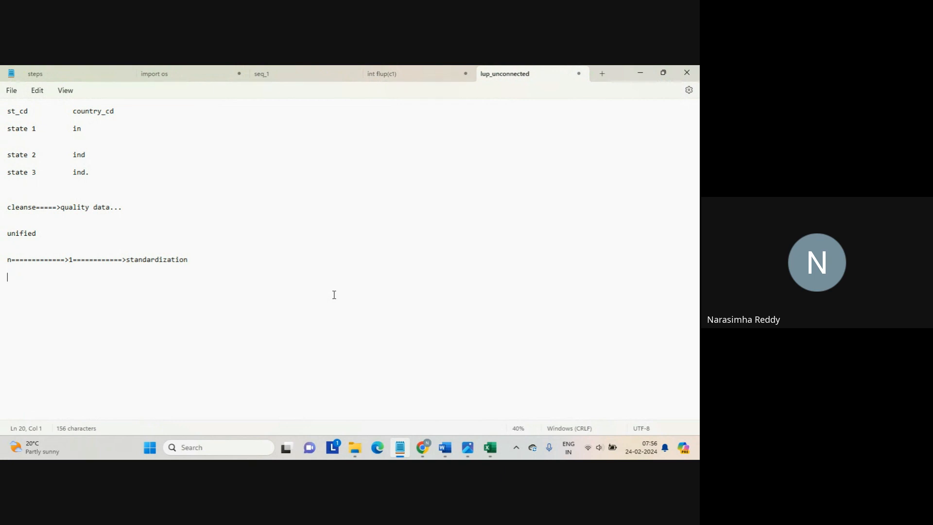
List the codes in, ind and ind. on separate lines below the standardization note
click(62, 250)
drag(61, 249, 164, 290)
click(165, 291)
triple_click(58, 168)
drag(57, 168, 1, 133)
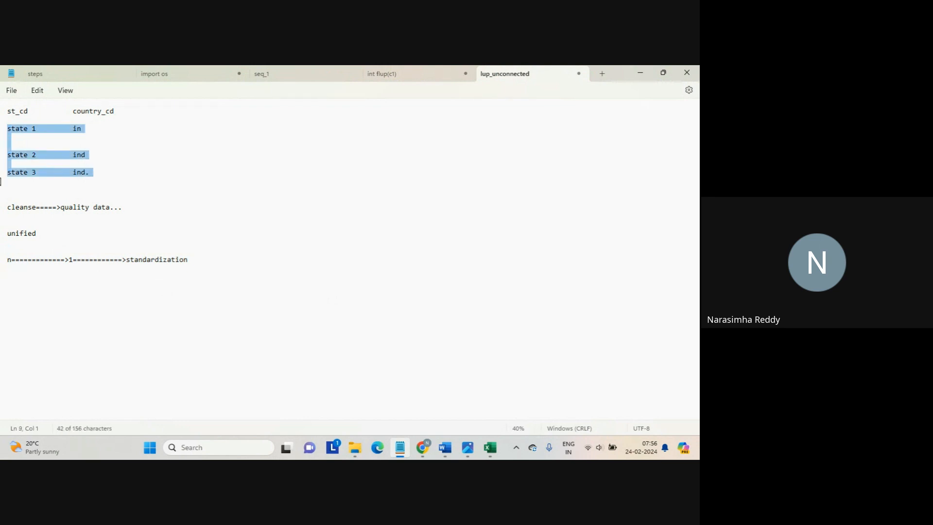
click(66, 306)
text(in)
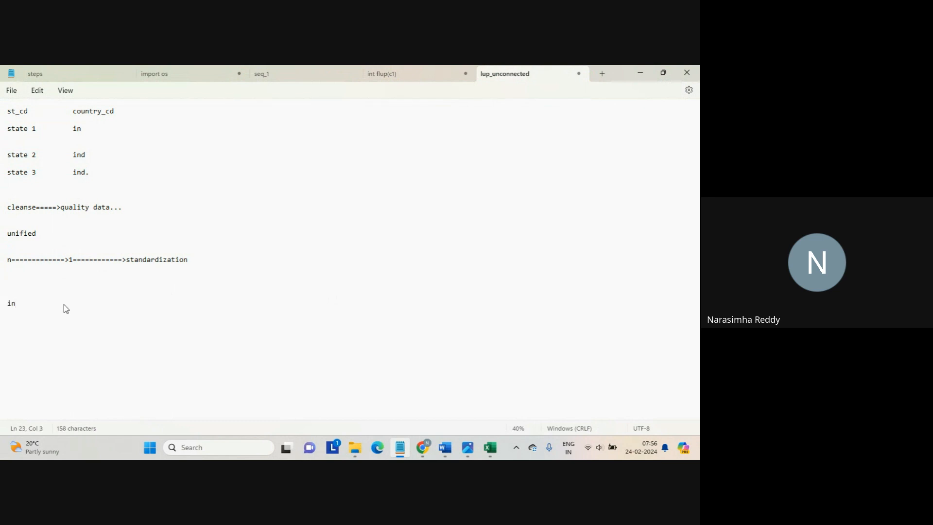
key(Return)
key(Return)
text(ind)
key(Return)
key(Return)
text(ind.)
key(Return)
Append a tab and '=======>INDIA' after ind, then highlight the in code and INDIA
key(Up)
key(Up)
key(Up)
key(End)
key(Tab)
text(=======>)
key(Caps_Lock)
text(IND)
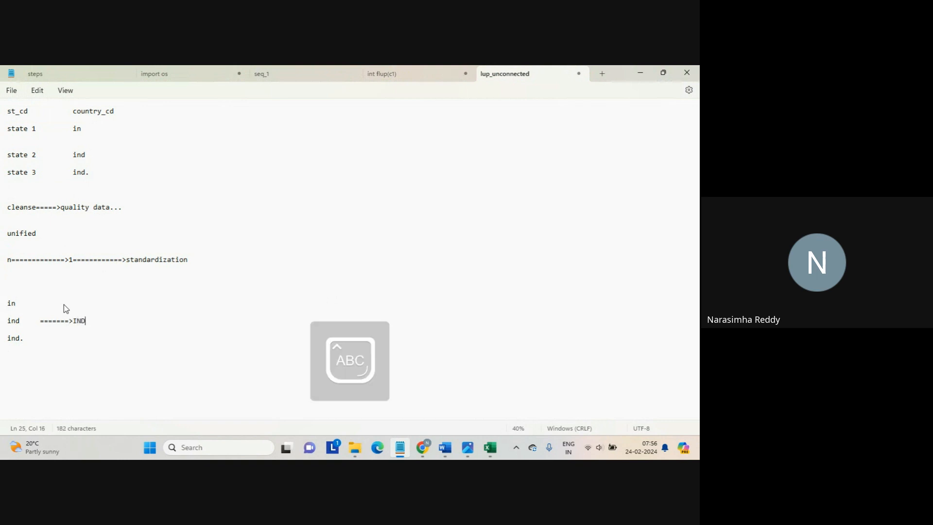
text(IA)
key(Caps_Lock)
key(Home)
key(Up)
key(Up)
key(shift+End)
key(Down)
key(Down)
key(Down)
key(Down)
key(Down)
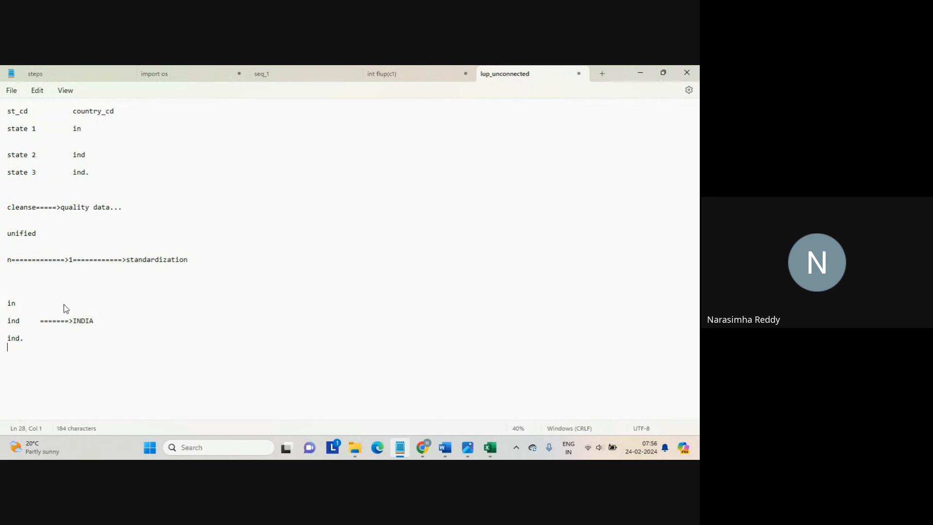
key(Up)
key(Up)
key(Up)
key(End)
key(shift+Left)
key(shift+Left)
key(alt+Tab)
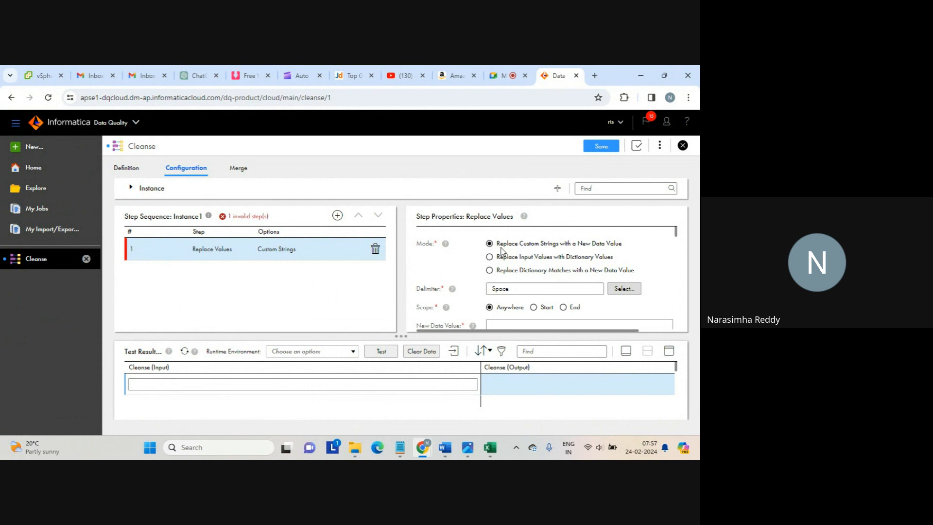
key(alt+Tab)
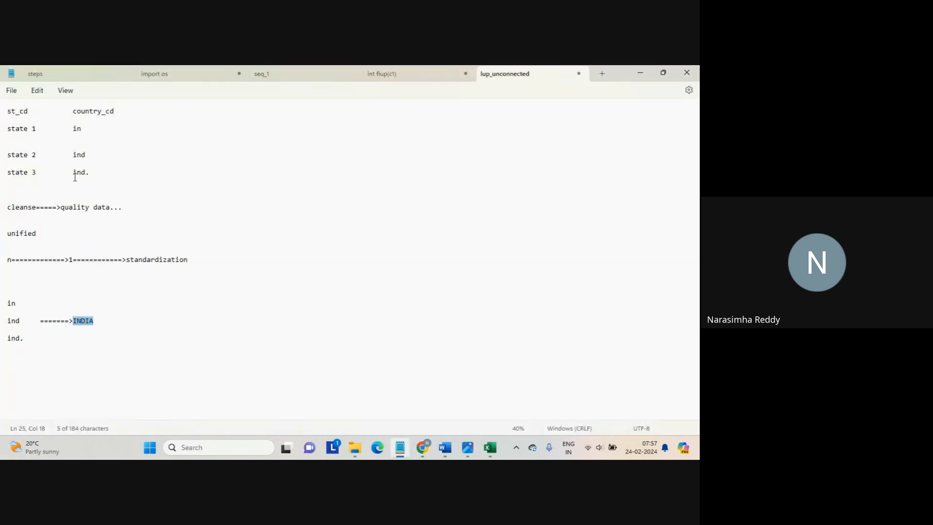
Highlight the state rows, 'in' and 'INDIA' in the notes, then return to the Cleanse page
drag(100, 186, 7, 127)
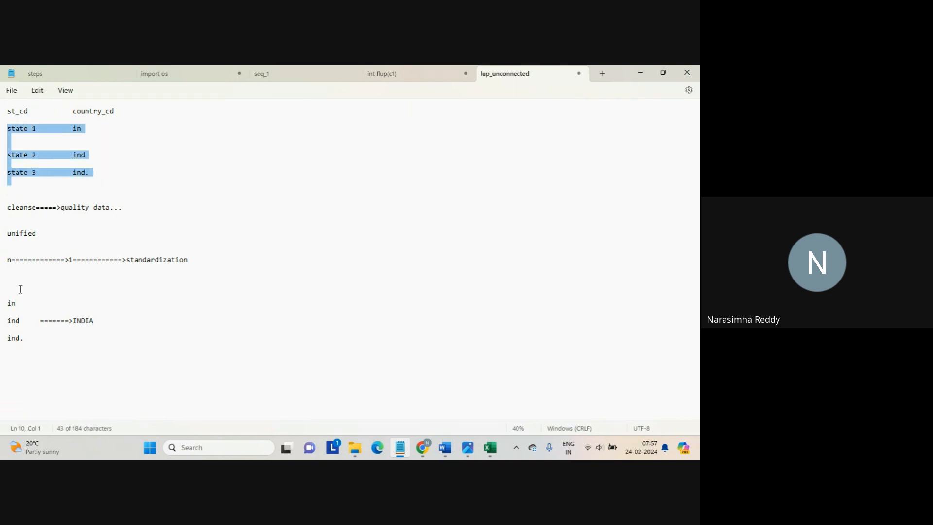
drag(21, 288, 60, 354)
click(61, 357)
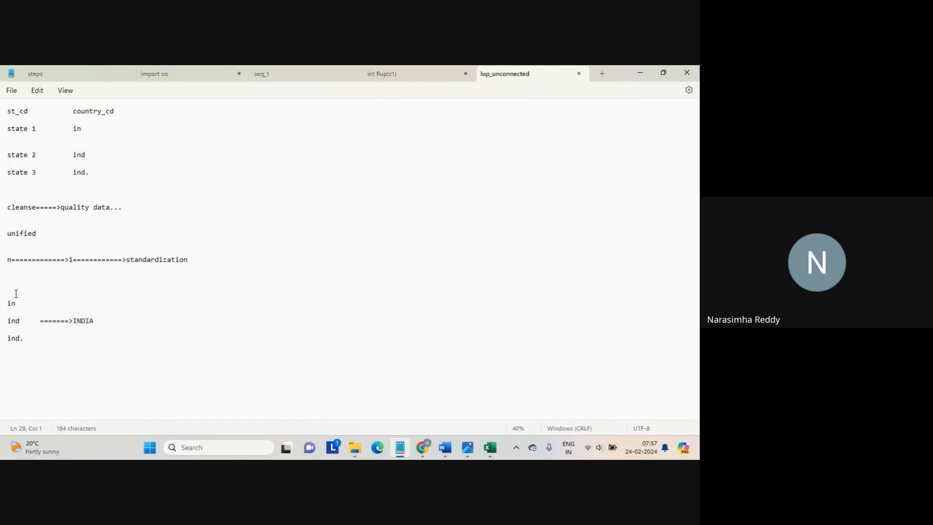
drag(16, 293, 25, 315)
drag(37, 356, 73, 323)
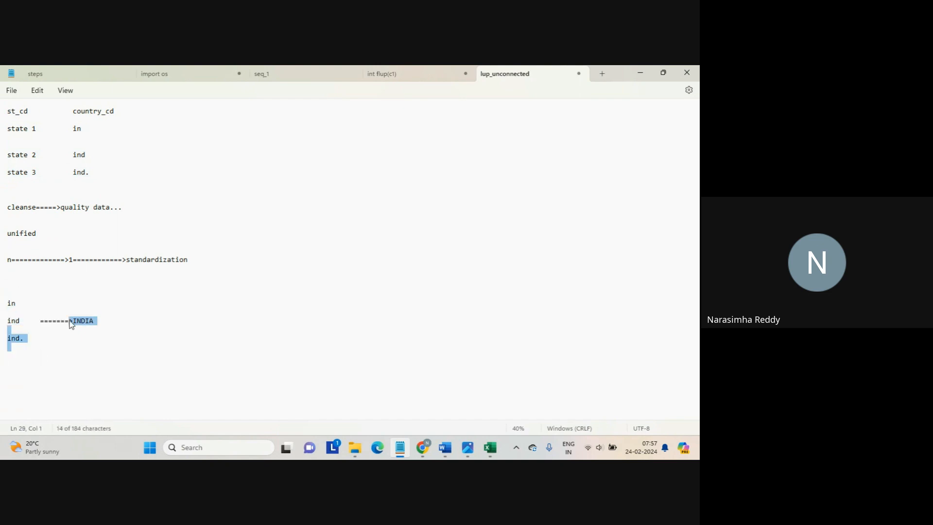
click(70, 321)
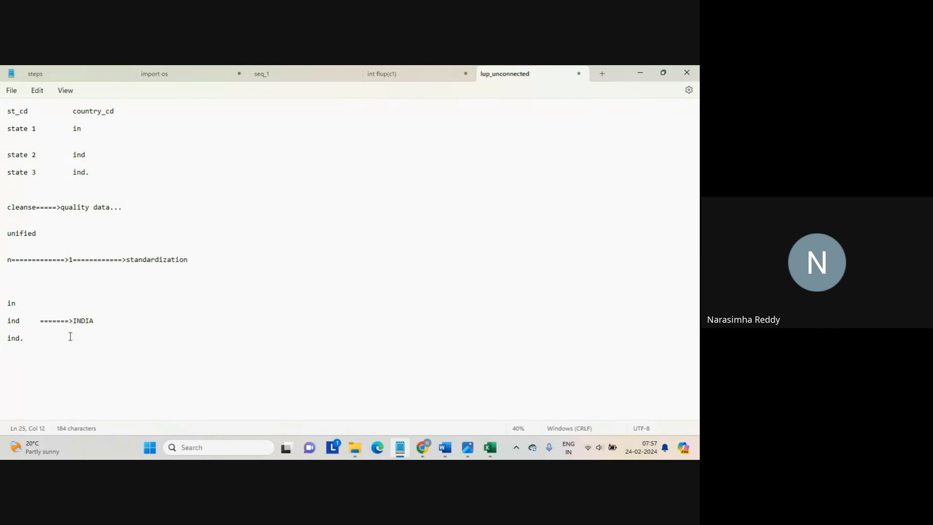
click(67, 355)
double_click(11, 303)
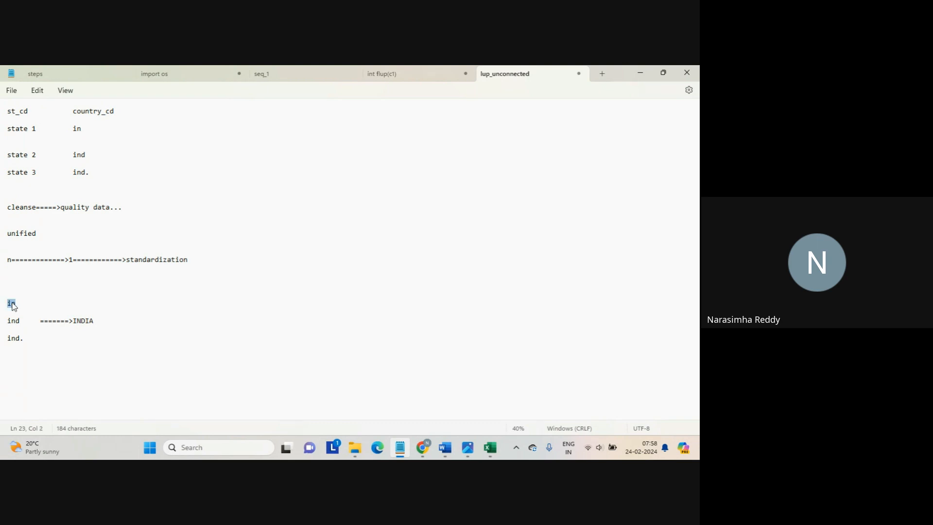
double_click(83, 322)
key(alt+Tab)
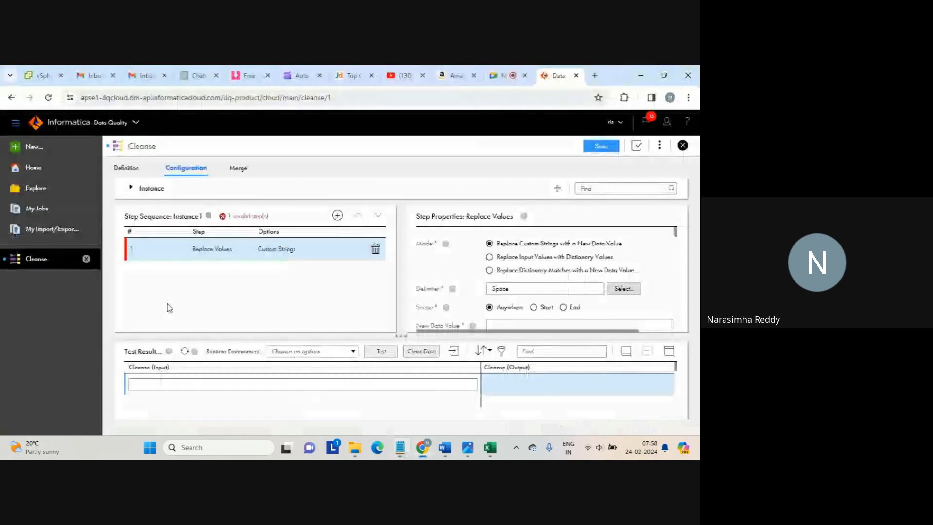
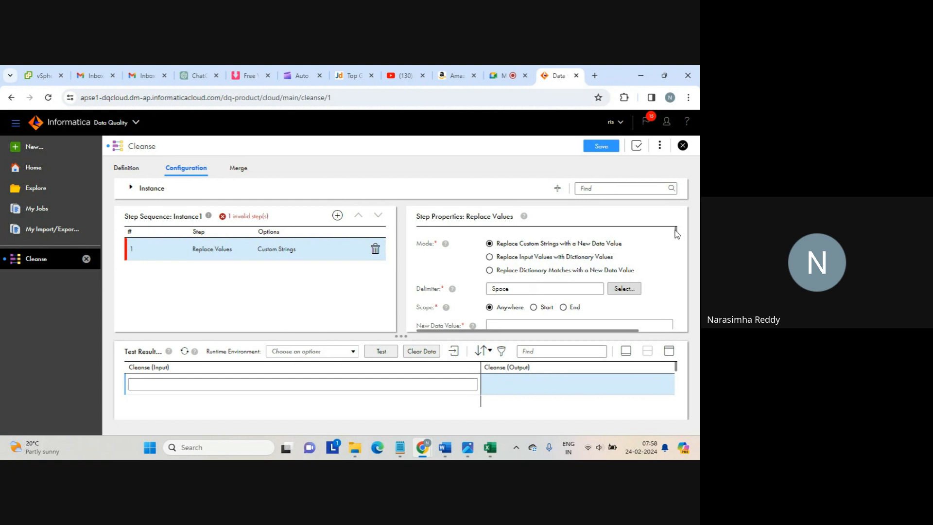
Replace the mistyped IND with 123 as the Replace Values step's New Data Value
drag(675, 231, 677, 234)
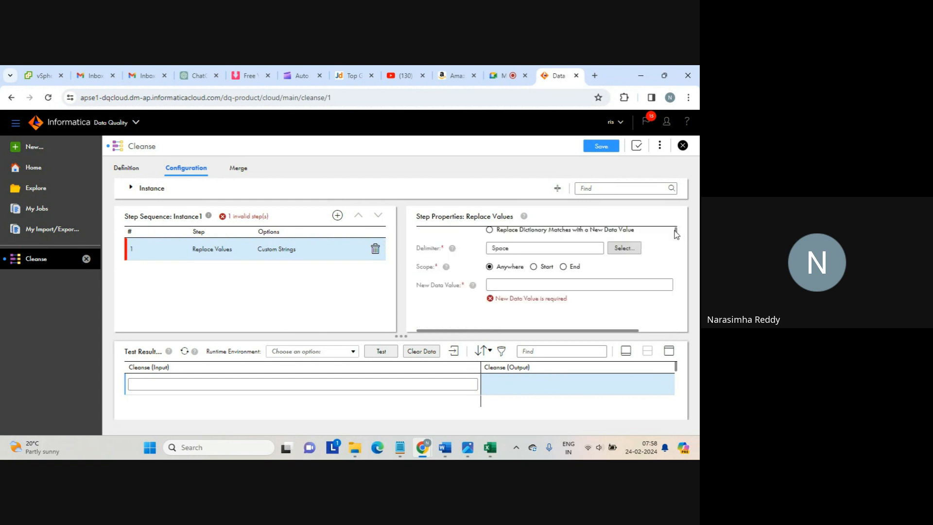
click(512, 288)
text(IN)
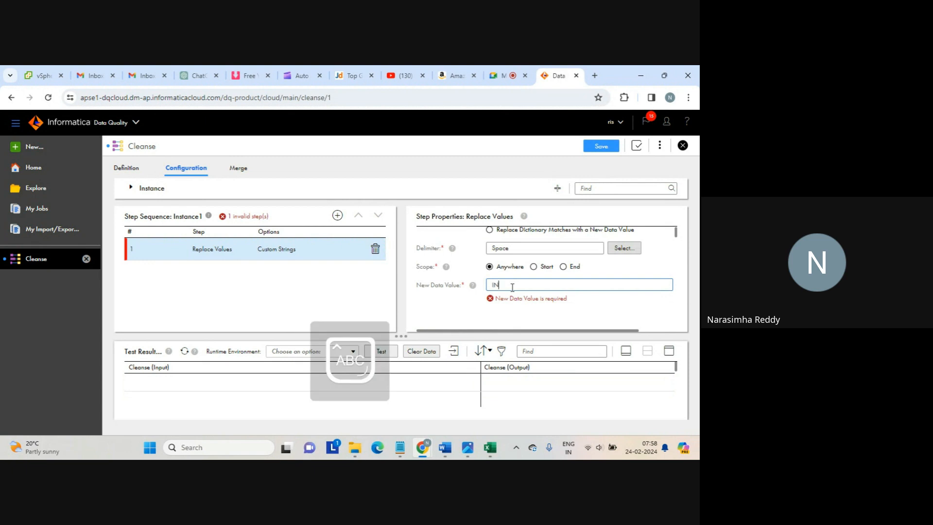
text(D)
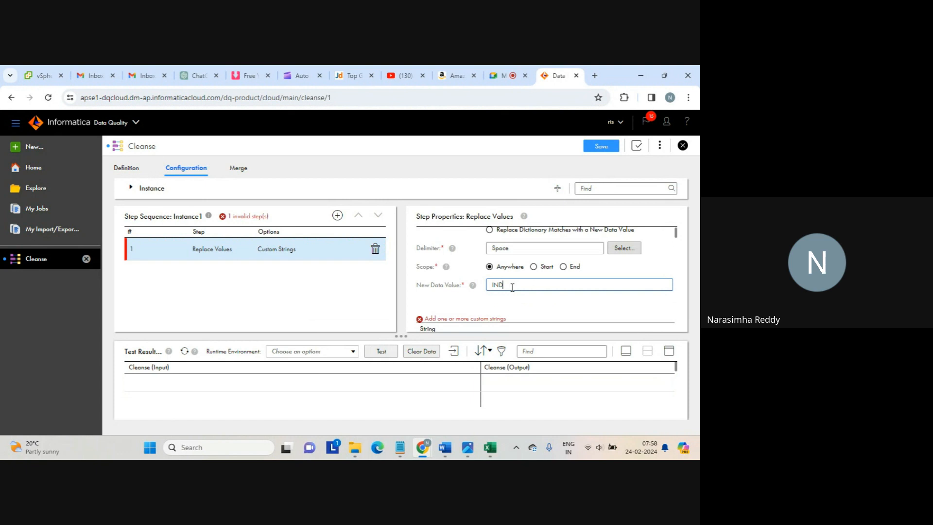
key(BackSpace)
key(BackSpace)
key(BackSpace)
key(Caps_Lock)
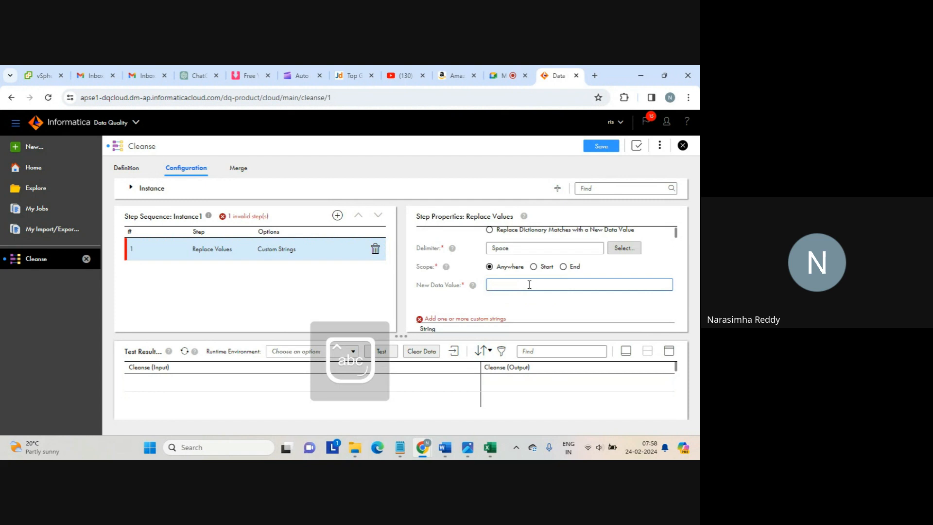
text(123)
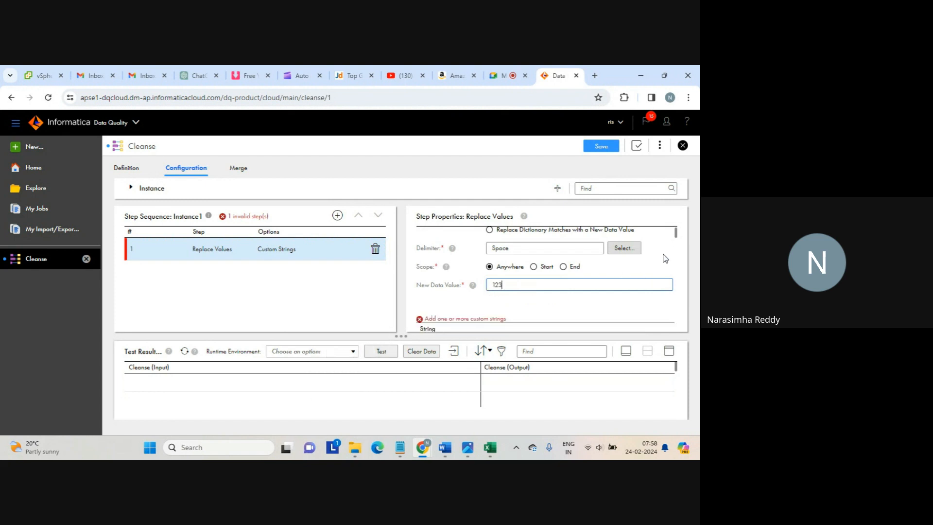
click(676, 237)
drag(677, 237, 678, 241)
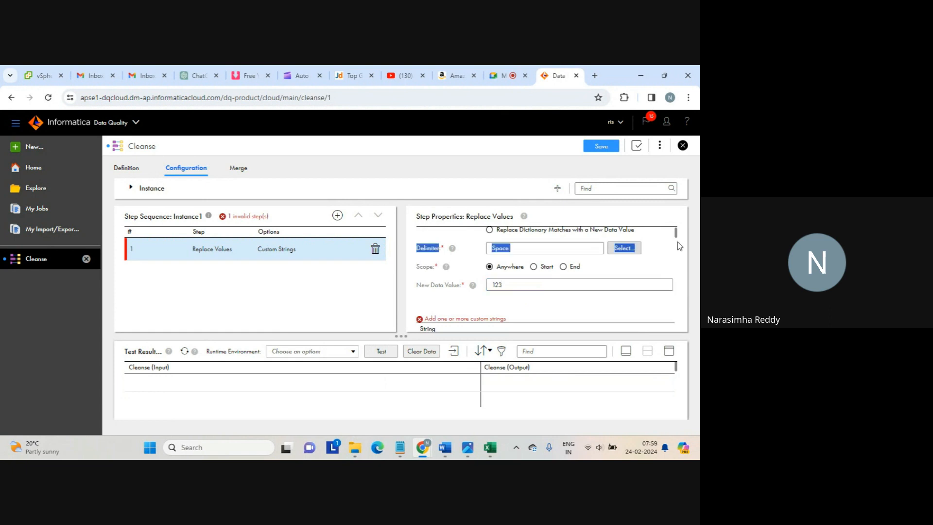
click(673, 249)
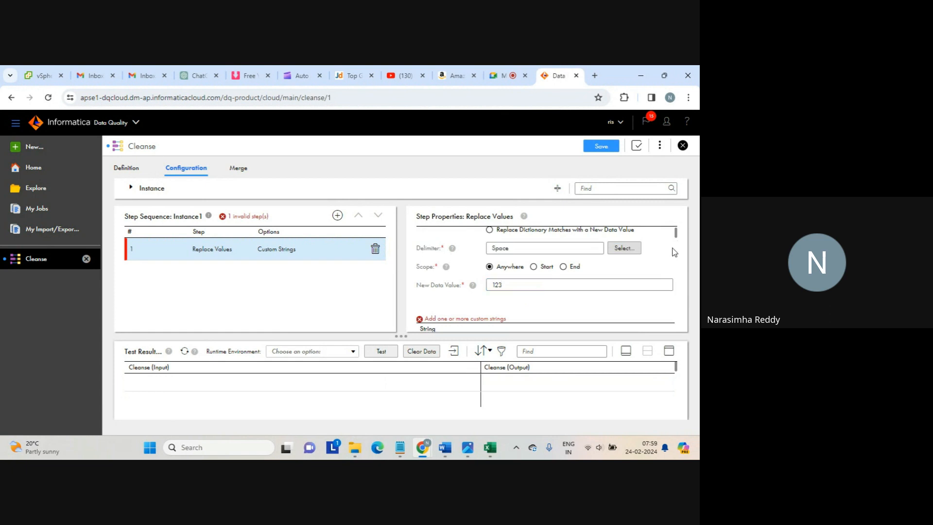
drag(676, 237, 674, 235)
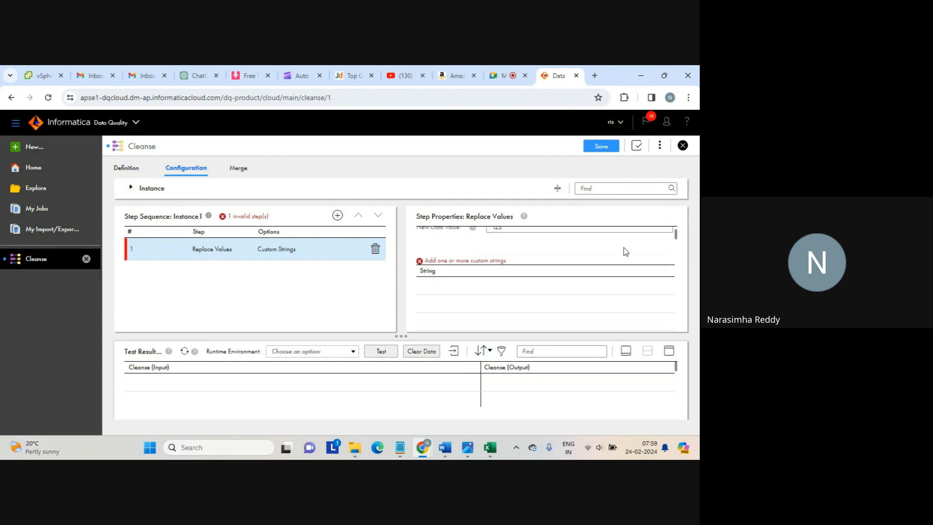
Add 1, 2 and 4 as the custom strings to replace, then switch to the Notepad notes
click(522, 292)
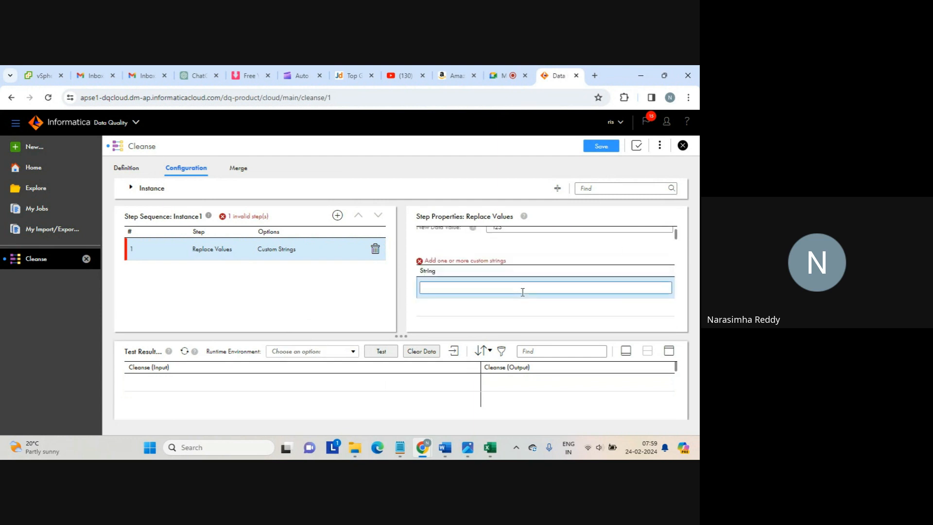
text(1)
click(546, 306)
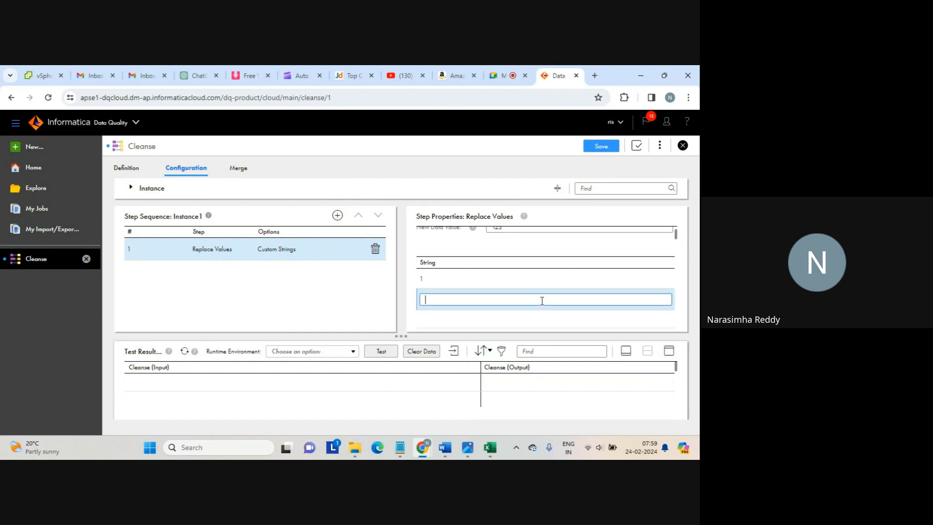
text(2)
key(Return)
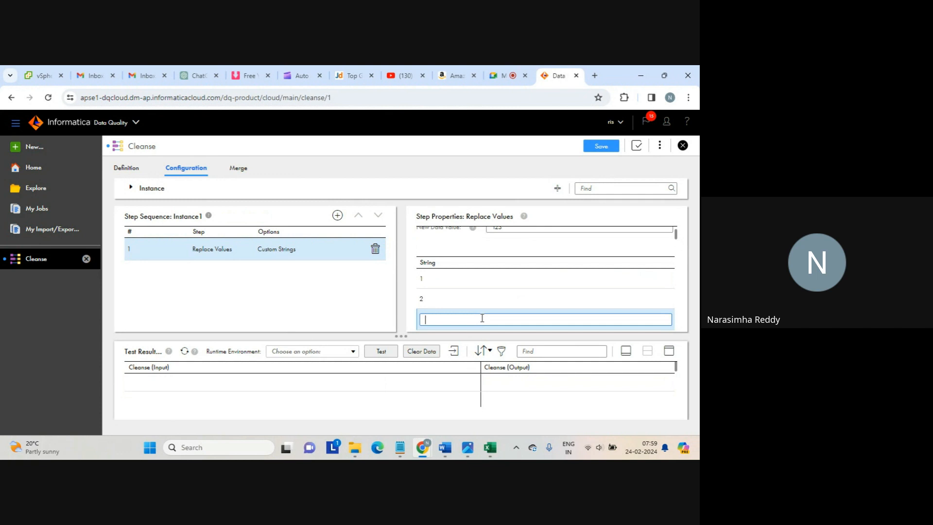
text(4)
key(Return)
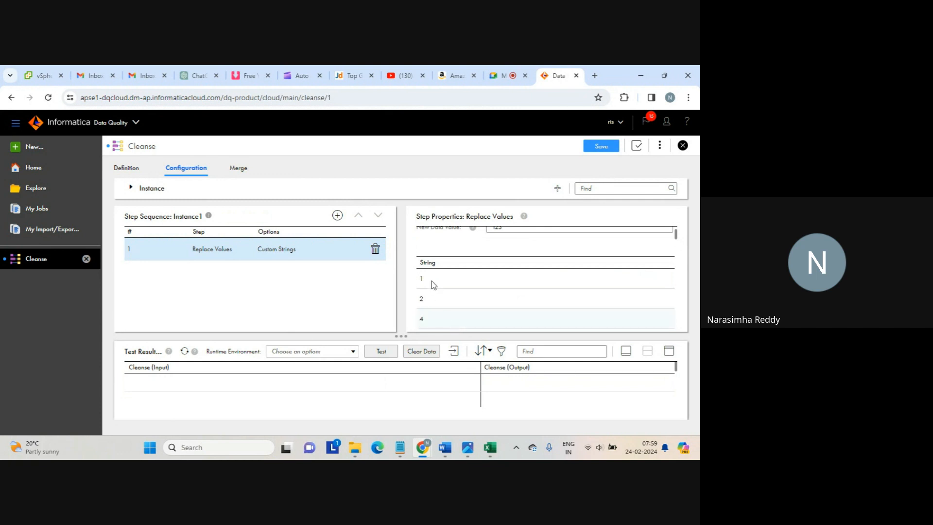
click(402, 443)
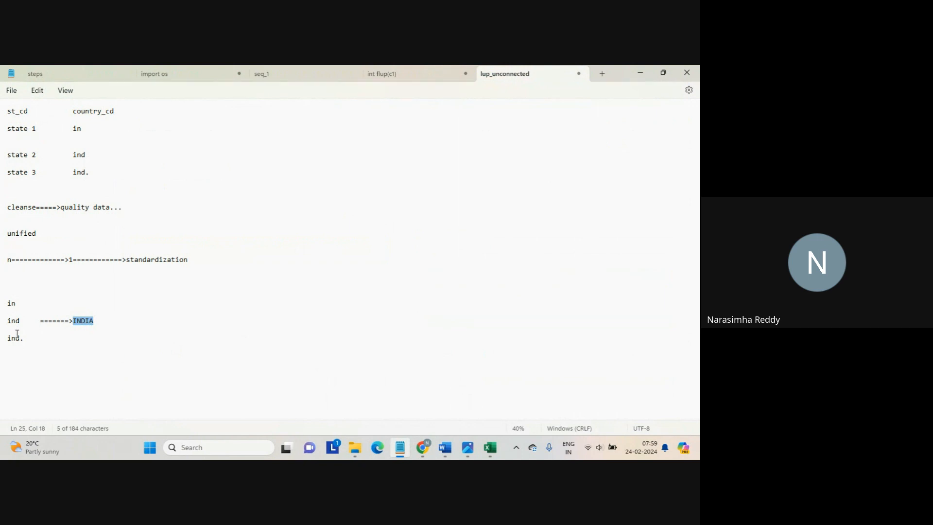
Glance over the country-code notes, then go back to the Cleanse asset's custom string 2
click(43, 364)
key(alt+Tab)
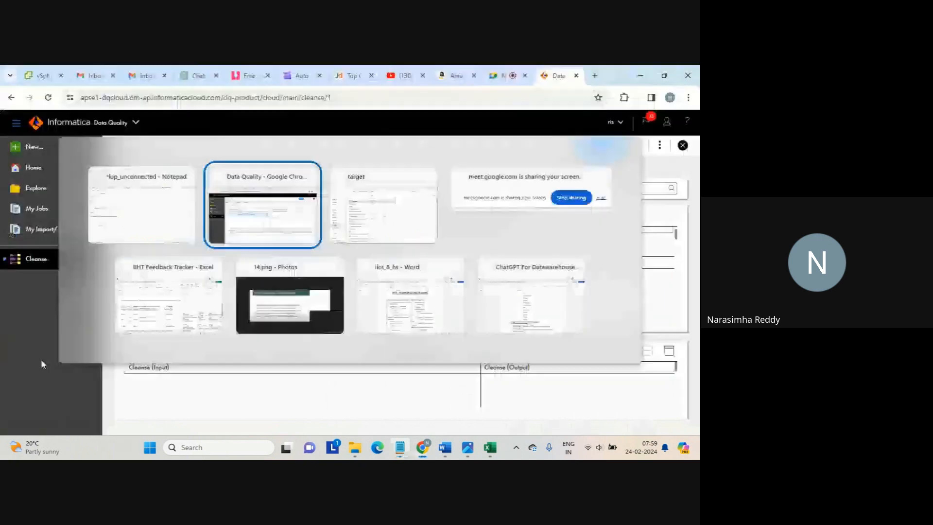
key(alt+Tab)
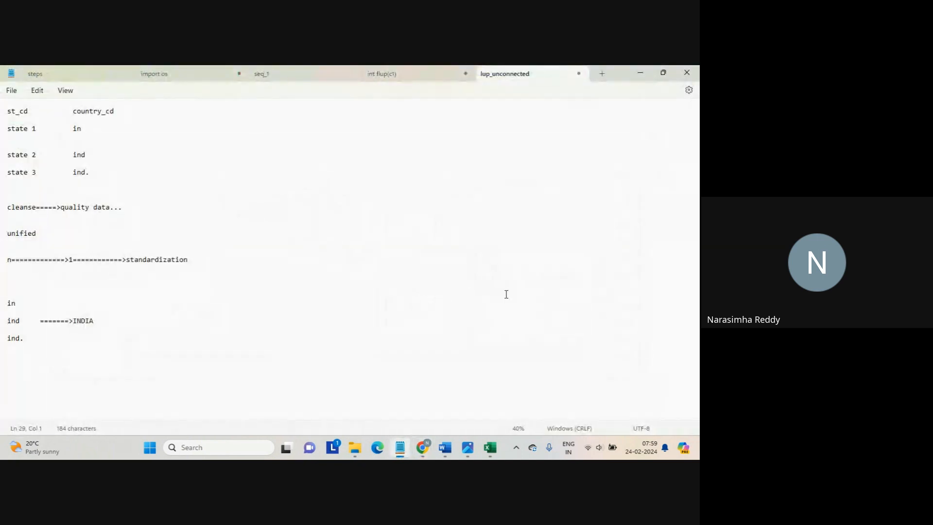
click(423, 448)
click(527, 306)
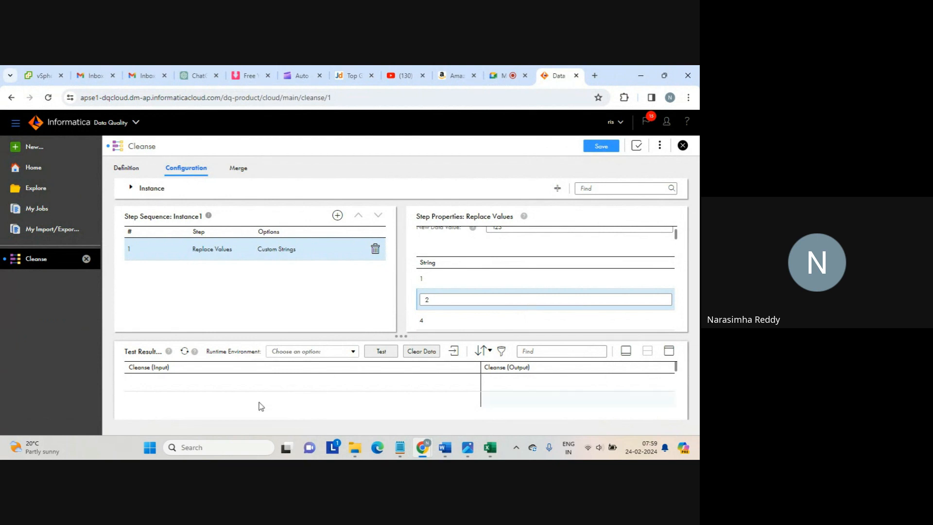
Finish editing the custom strings and enter 1 as the test input value
click(239, 386)
click(642, 335)
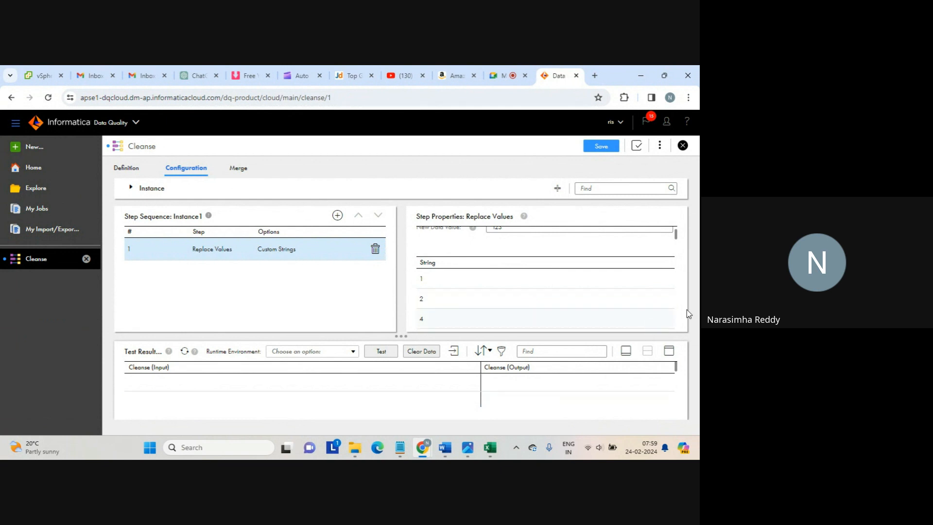
drag(675, 368, 673, 372)
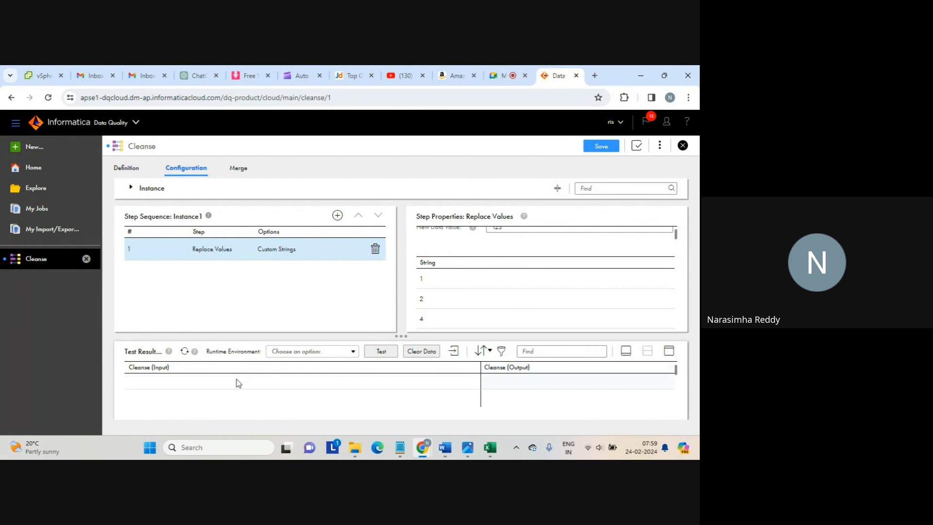
click(220, 383)
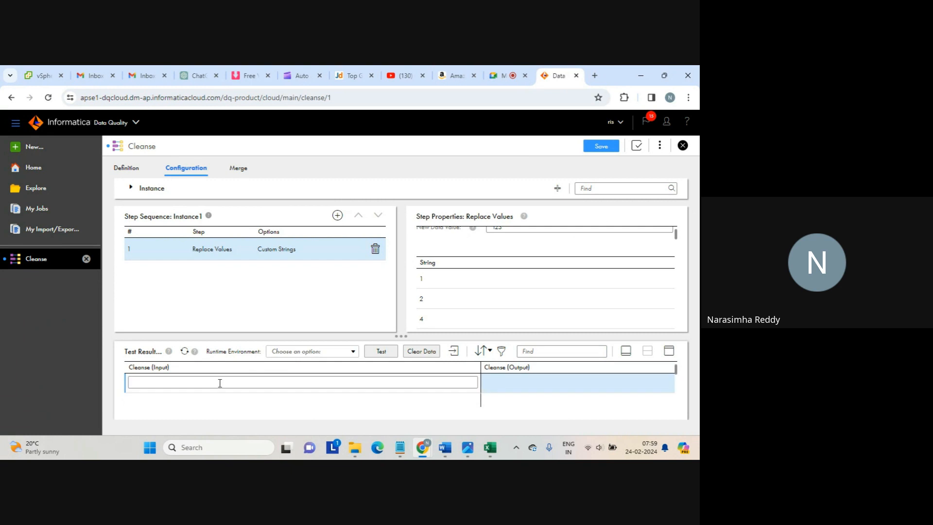
click(220, 383)
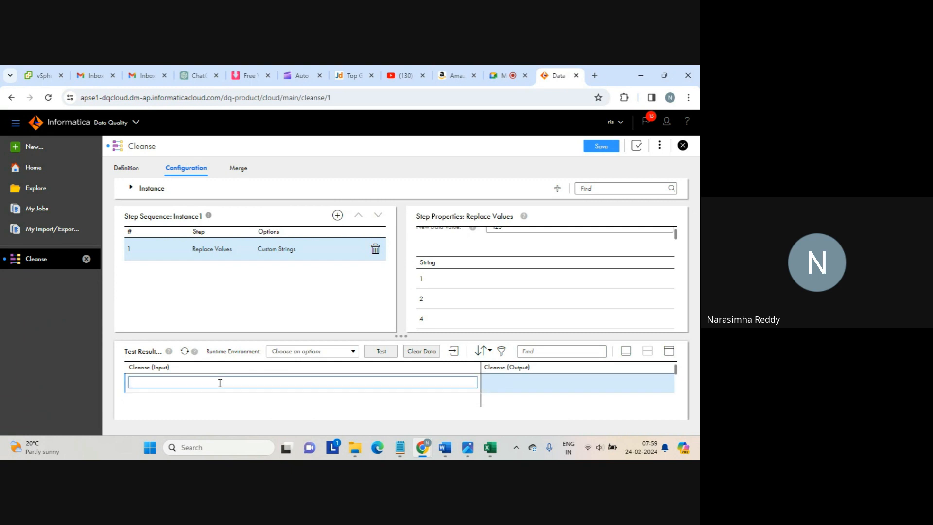
text(1)
Run the cleanse test on the LAPTOP-AFKA5ASC runtime and dismiss the test-running notice
click(384, 351)
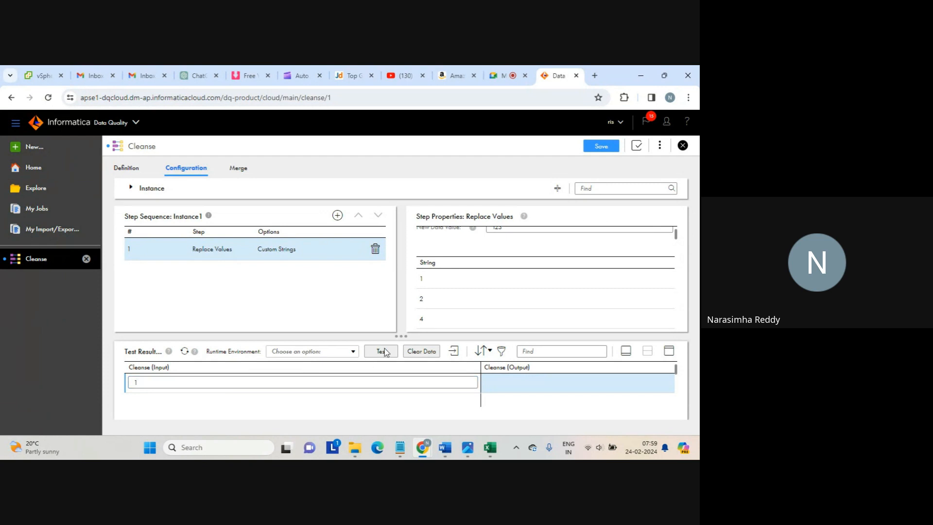
click(353, 351)
click(322, 387)
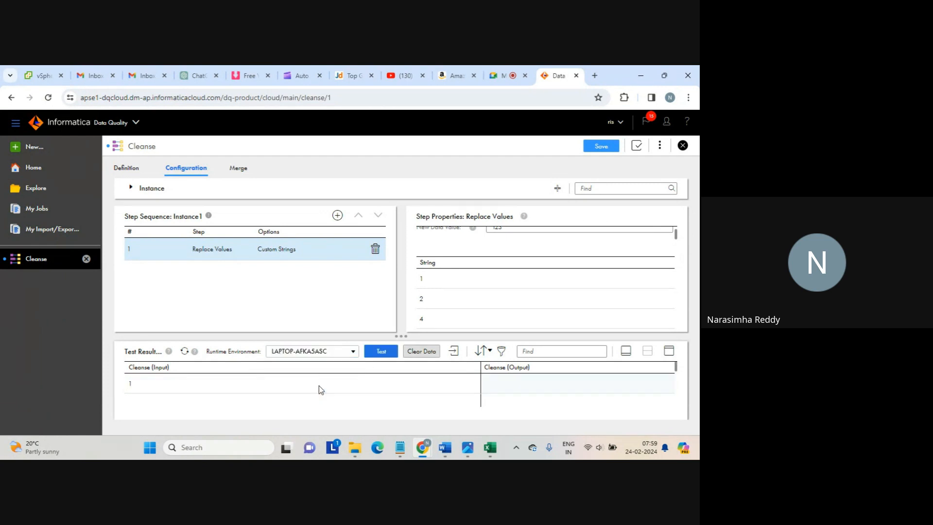
click(382, 350)
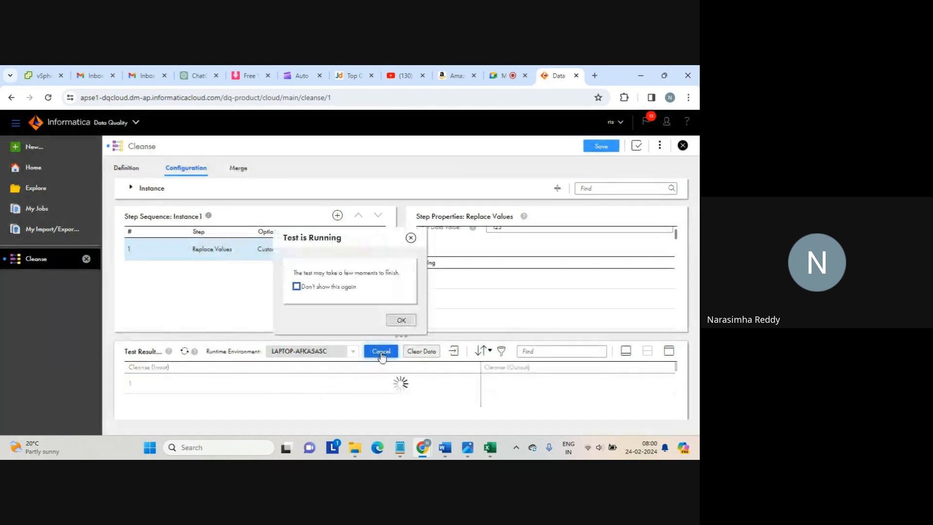
click(400, 320)
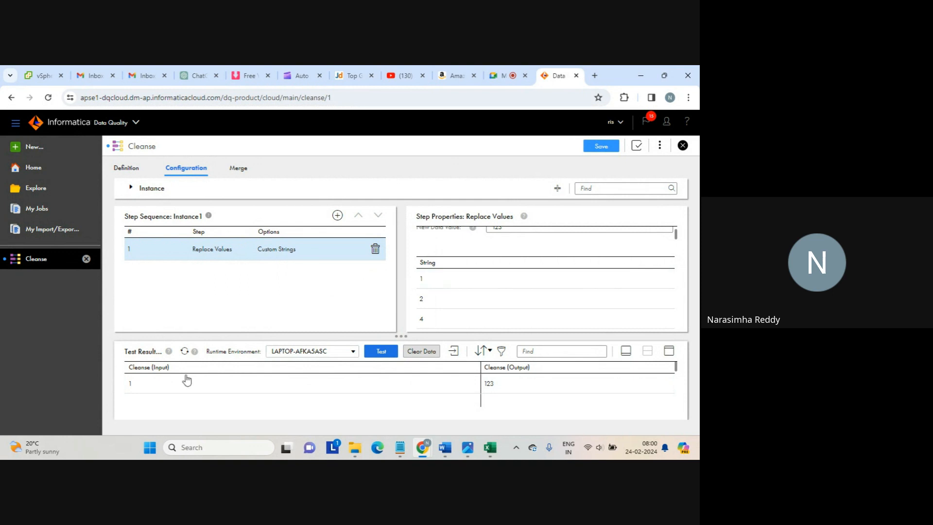
click(422, 280)
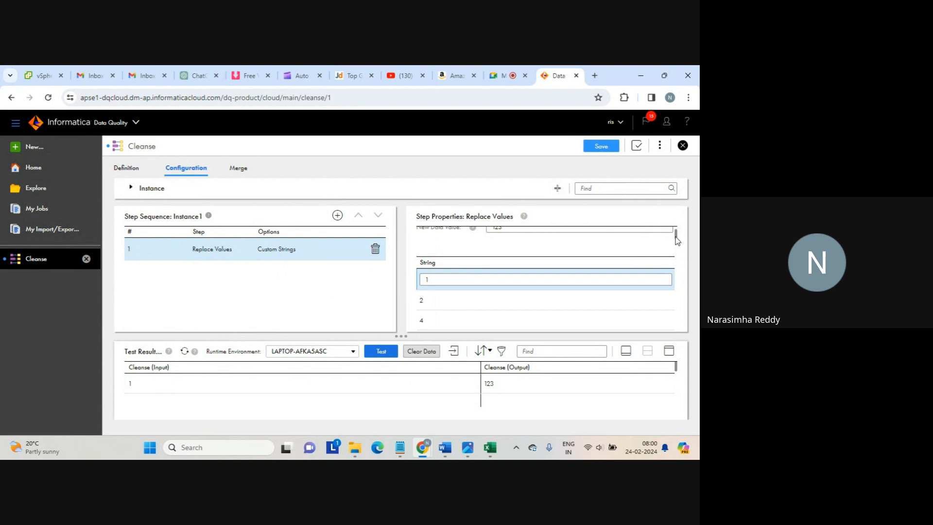
drag(677, 240, 677, 231)
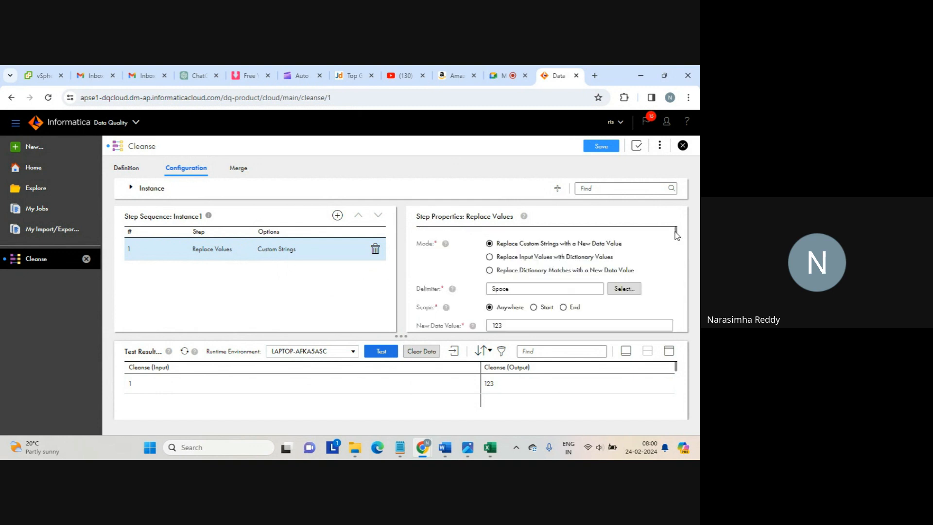
double_click(512, 322)
scroll(512, 322, down, 2)
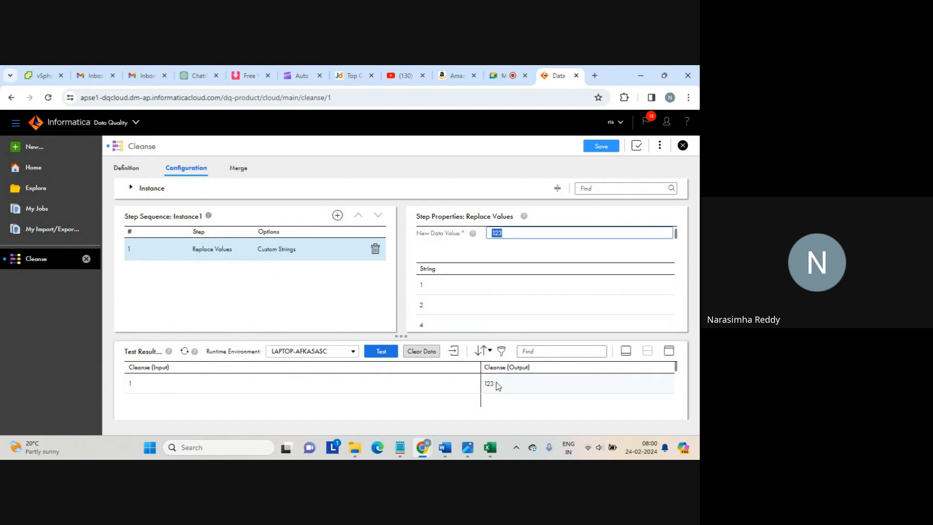
drag(498, 386, 483, 387)
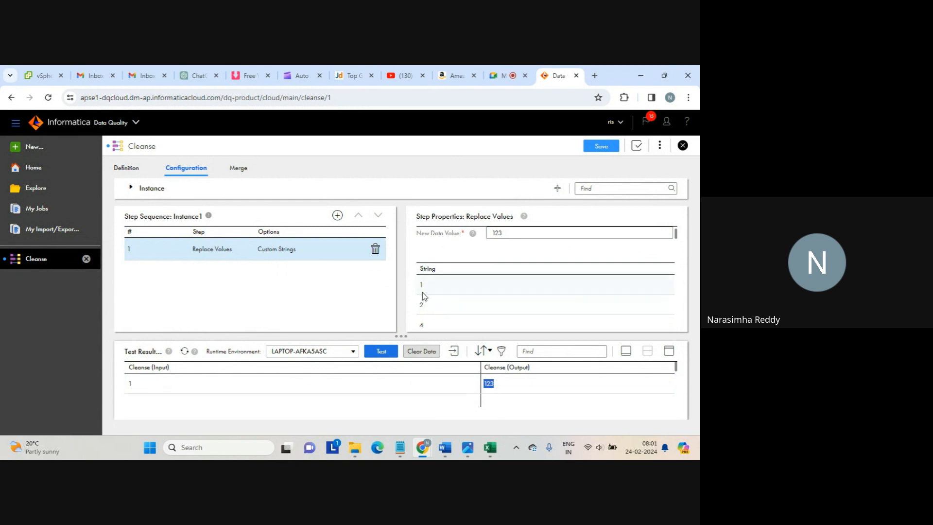
double_click(498, 233)
scroll(499, 233, up, 1)
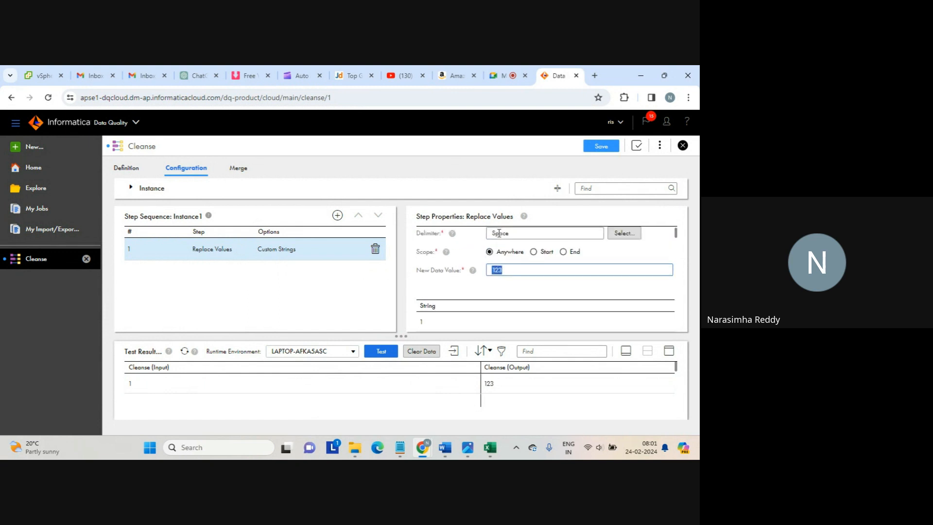
click(496, 271)
Set the Replace Values scope to Start so only leading matches of string 1 are replaced
click(214, 383)
click(214, 384)
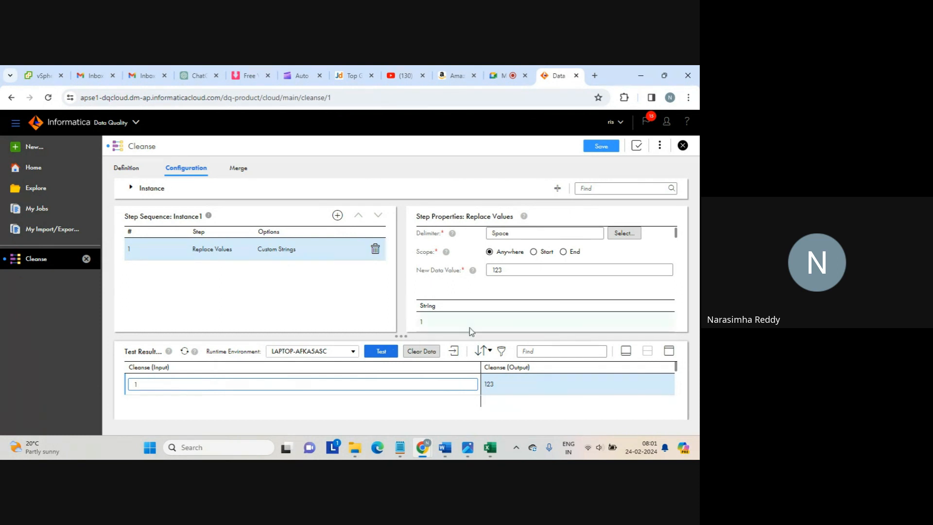
click(534, 252)
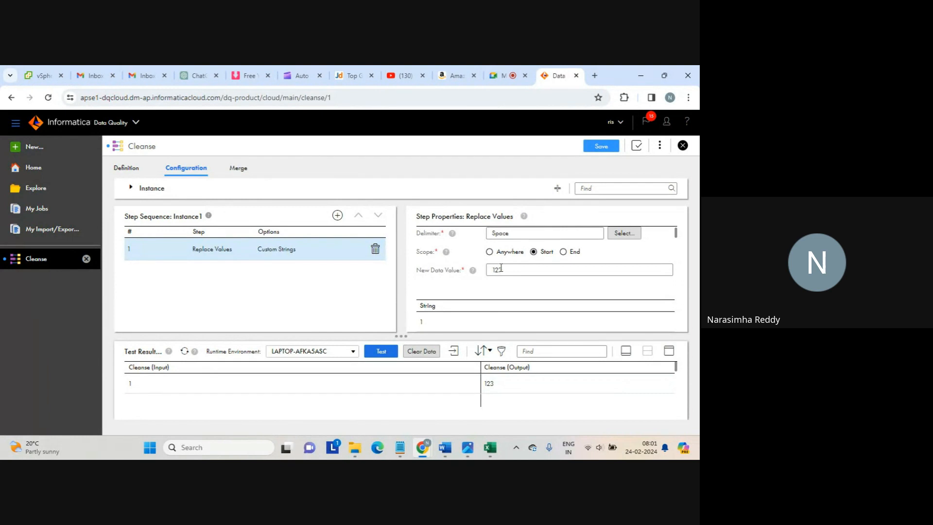
click(441, 320)
click(445, 323)
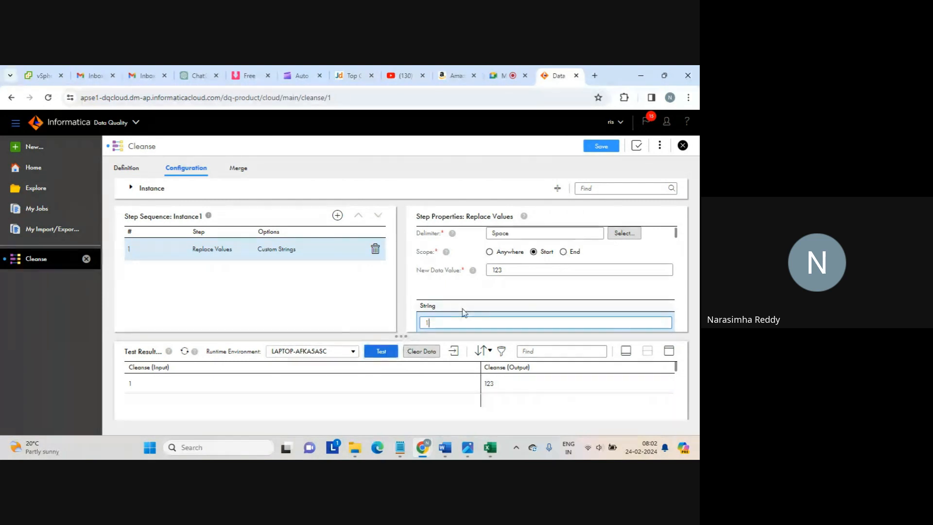
click(497, 289)
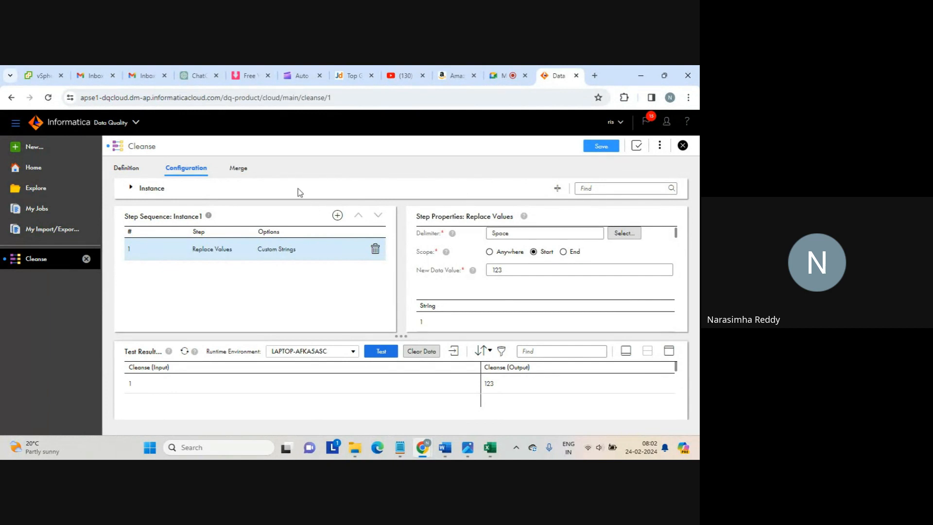
Save and close Cleanse_quality, then open the empty Dictionary asset list
click(606, 147)
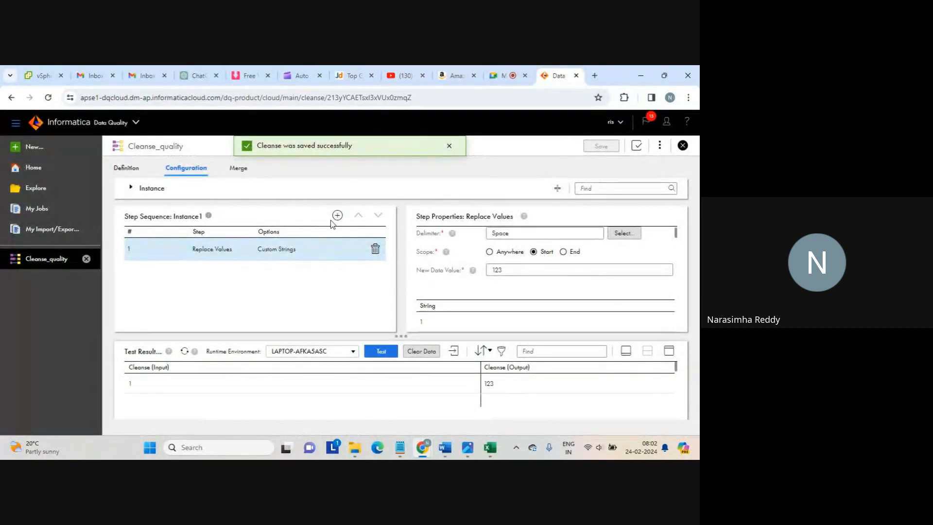
click(682, 146)
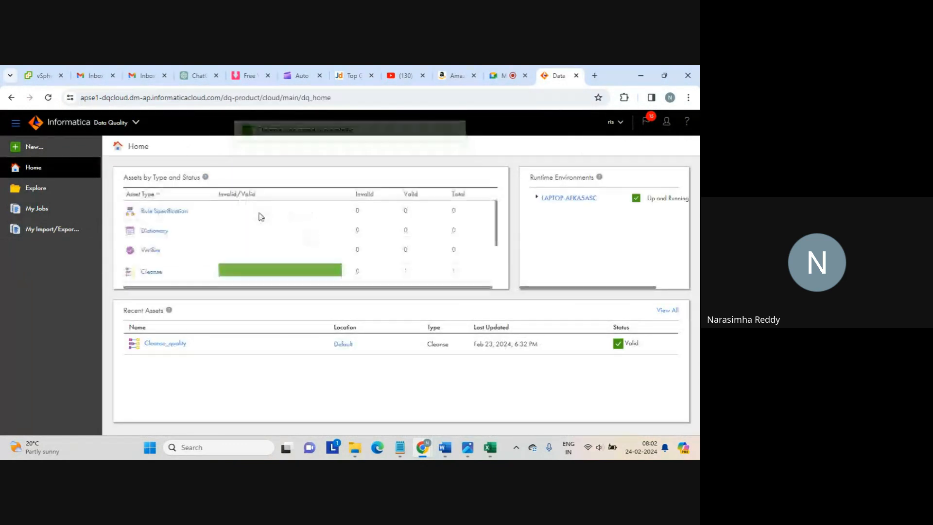
click(154, 232)
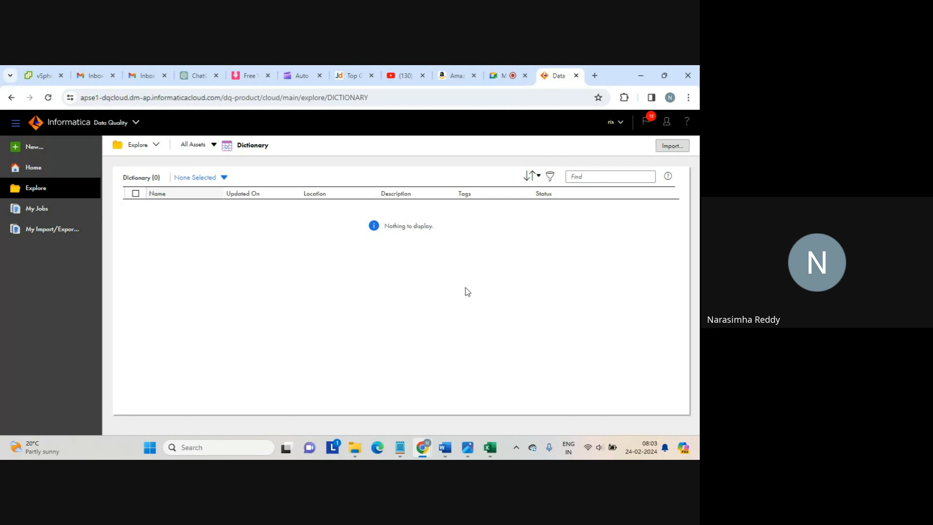
click(225, 178)
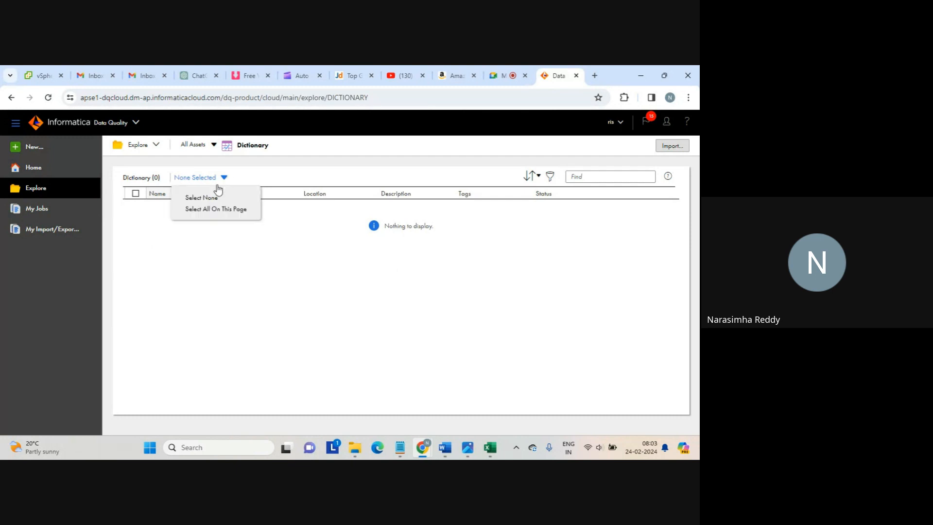
click(326, 241)
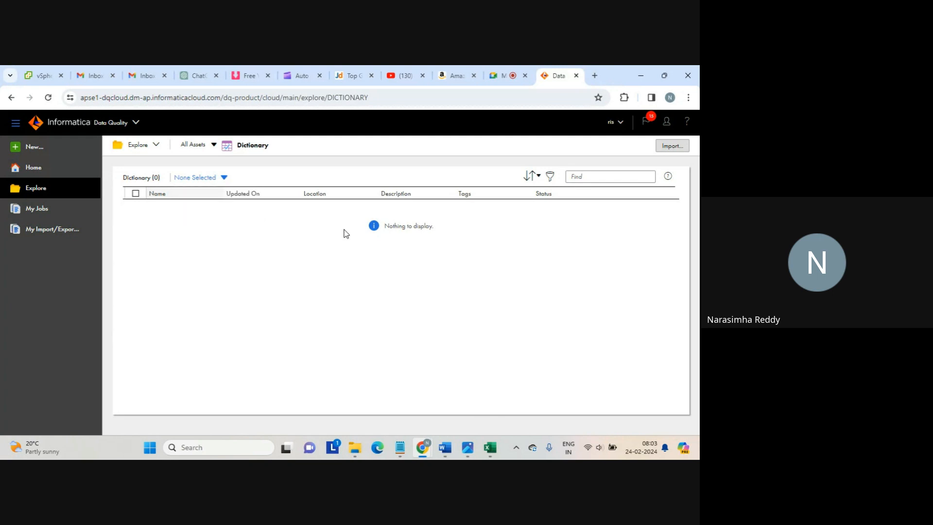
click(214, 144)
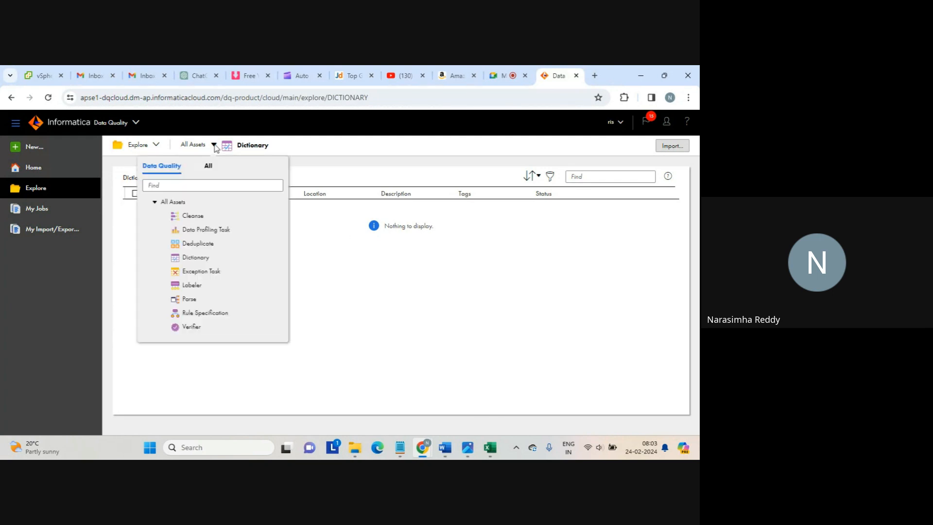
click(344, 292)
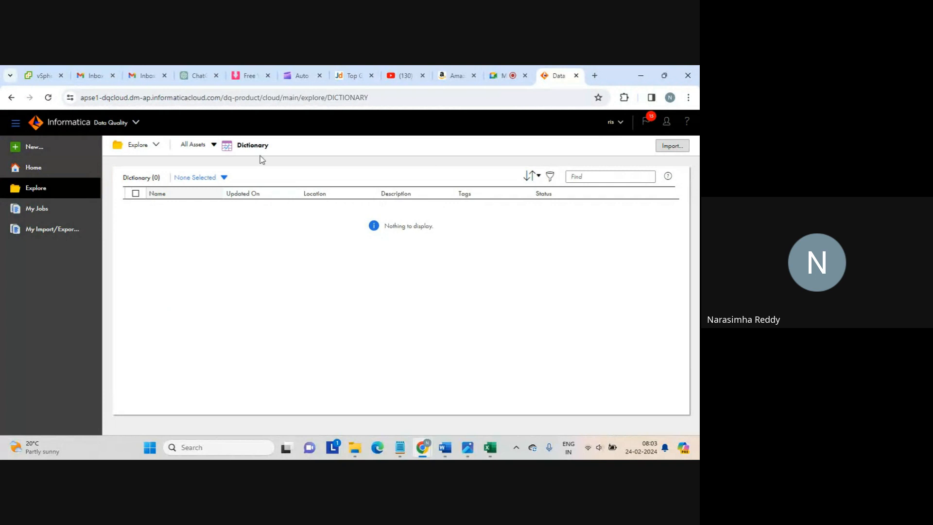
Dismiss the new-asset chooser and show the Parse asset's Configuration tab in Custom mode
click(37, 148)
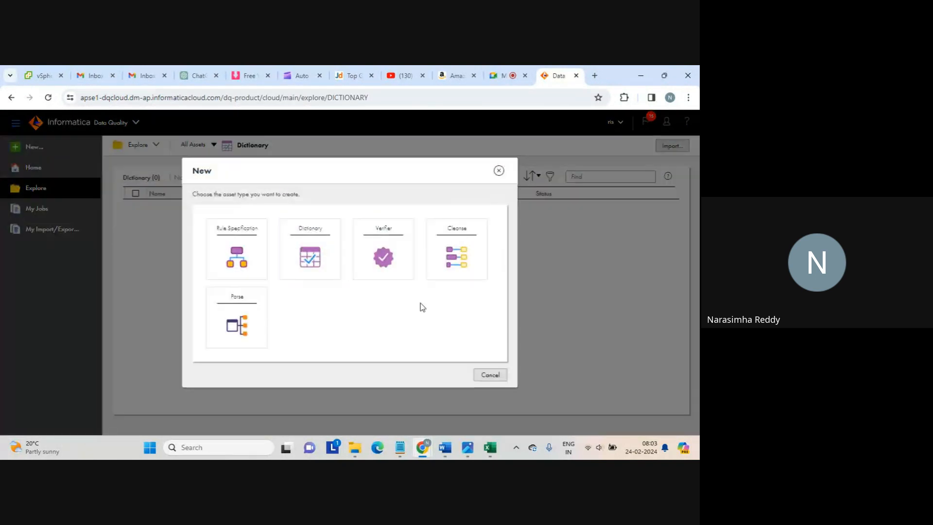
click(231, 318)
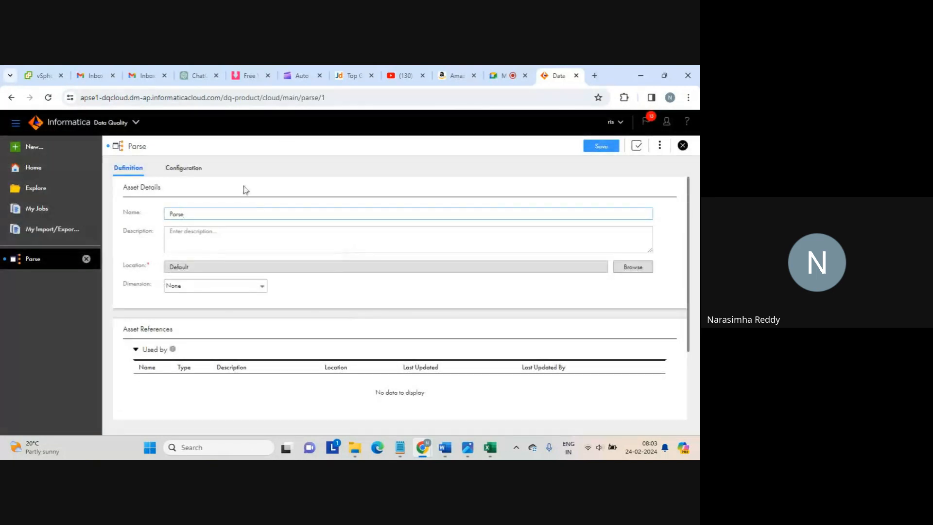
click(194, 168)
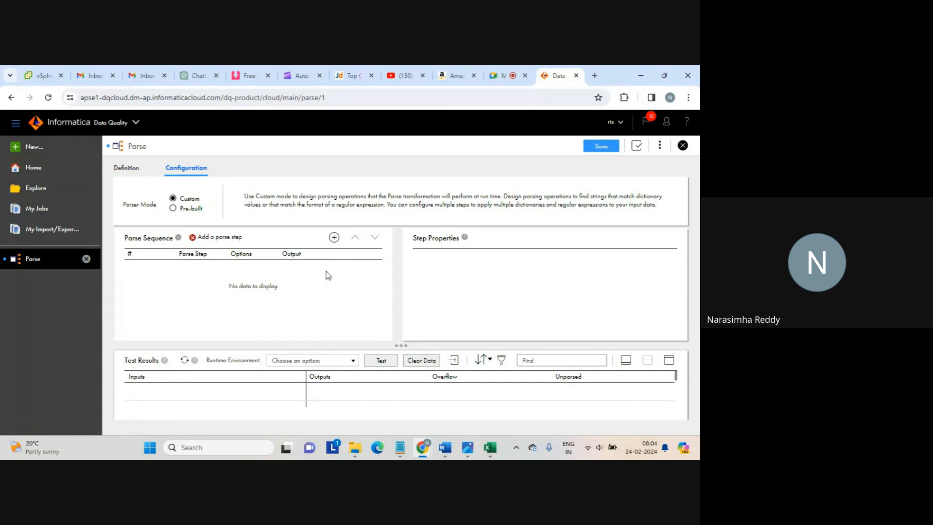
Start adding a Regular Expression parse step, cancel it, and close the Parse asset
click(334, 238)
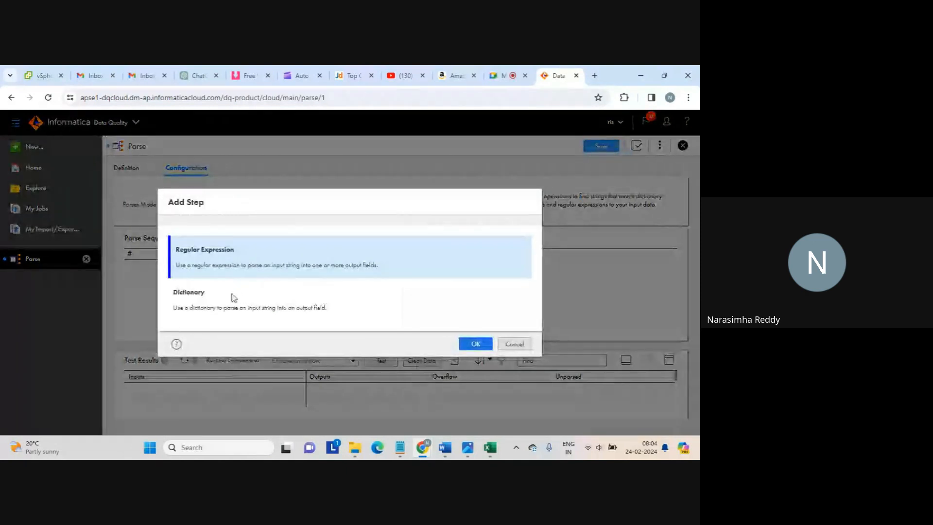
click(197, 304)
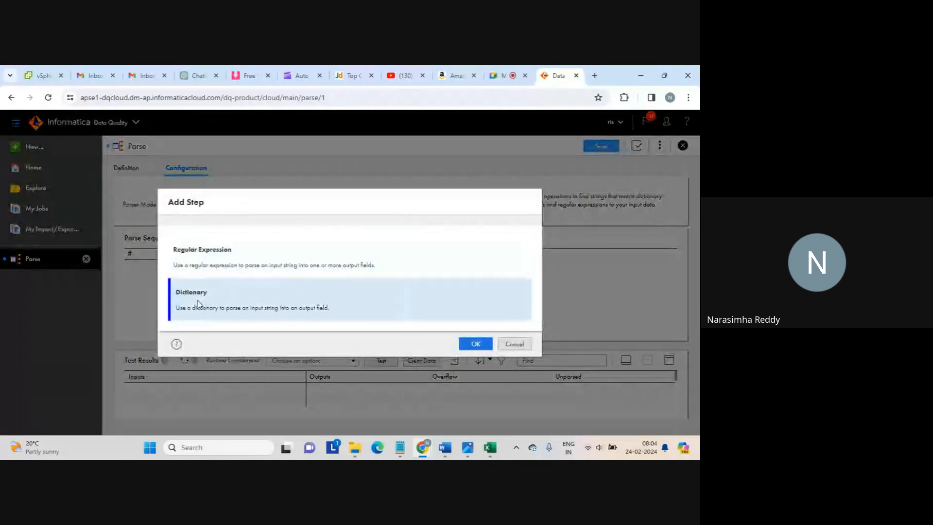
click(210, 263)
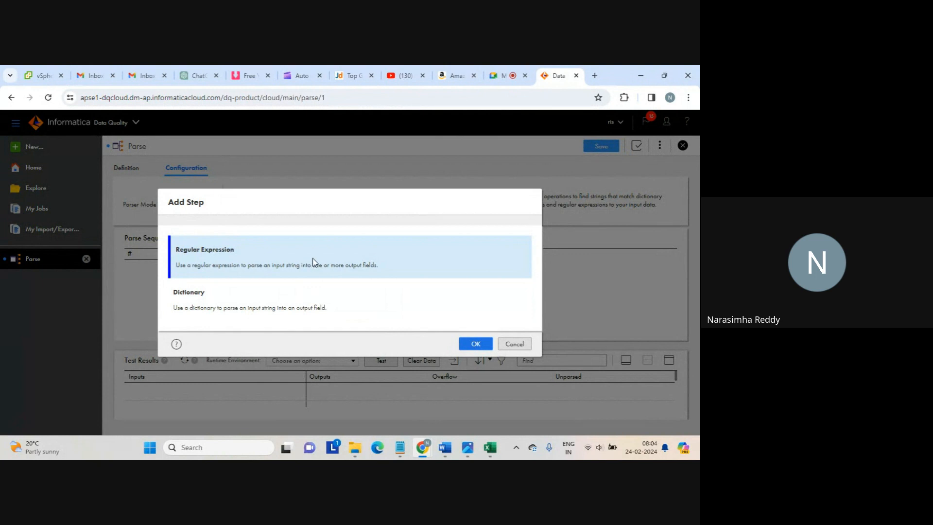
click(511, 344)
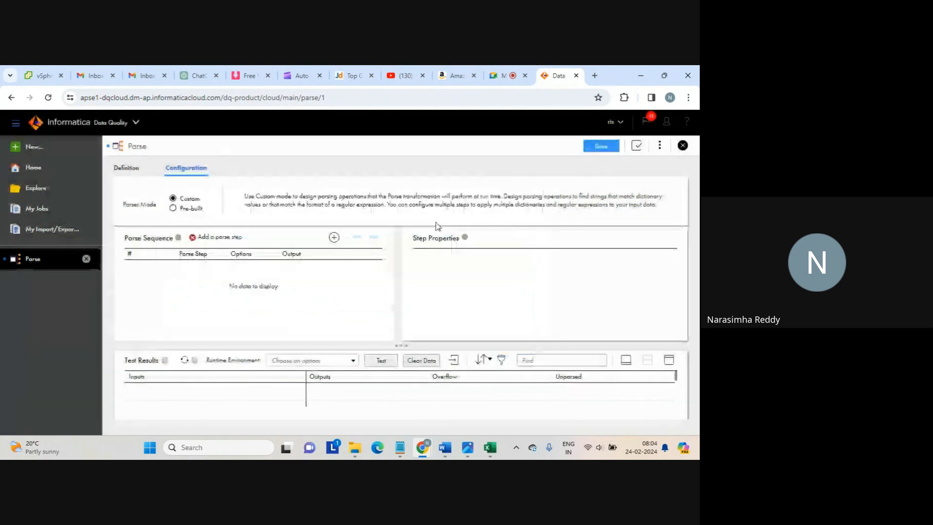
click(682, 146)
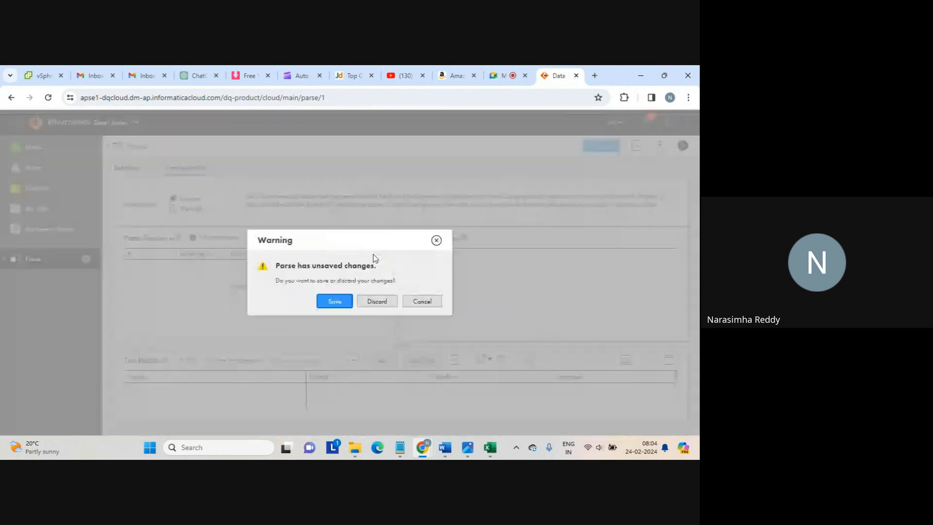
Discard the Parse asset's unsaved changes and return to the Home page
click(375, 301)
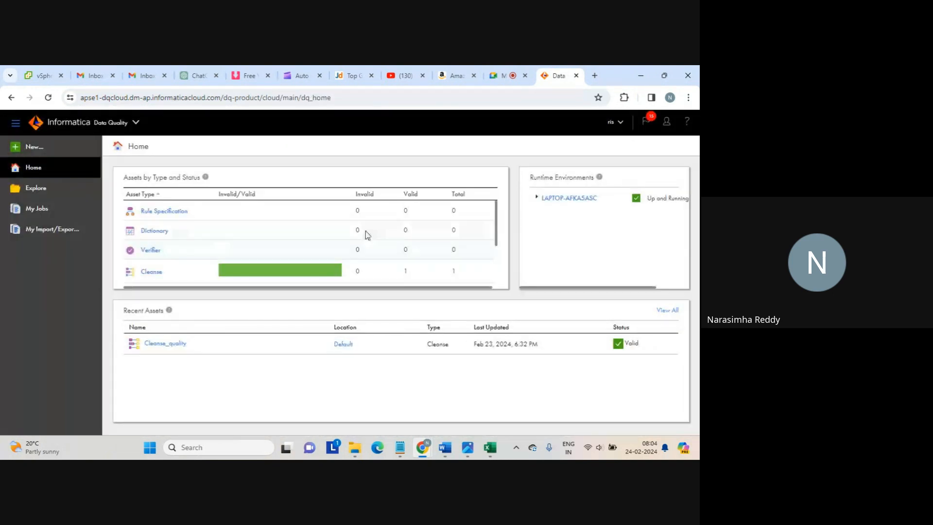
triple_click(152, 230)
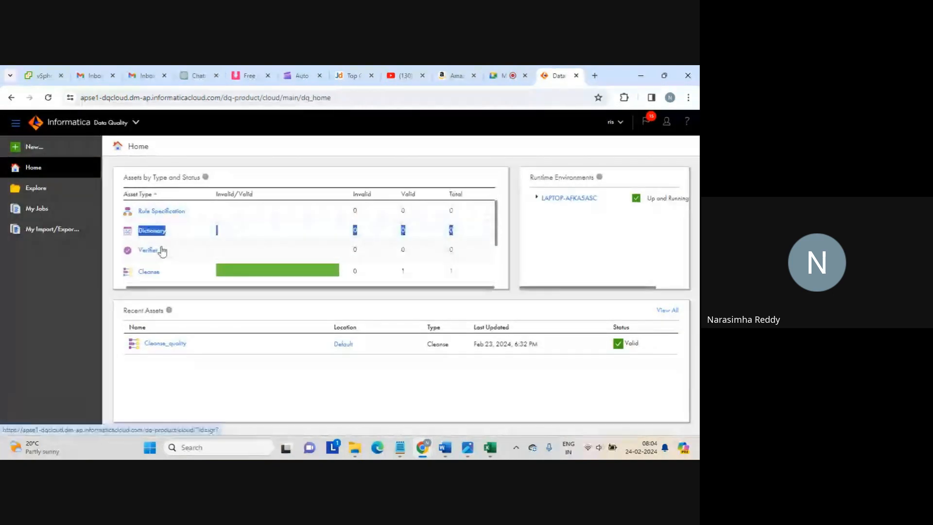
click(262, 178)
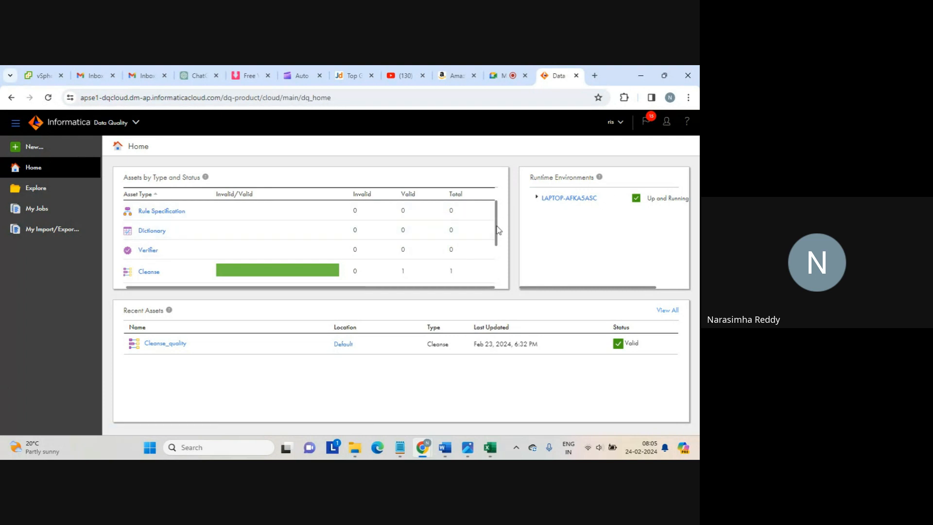
Scroll Assets by Type to show Deduplicate, Parse, Labeler and Exception, each with zero assets
drag(498, 230, 498, 272)
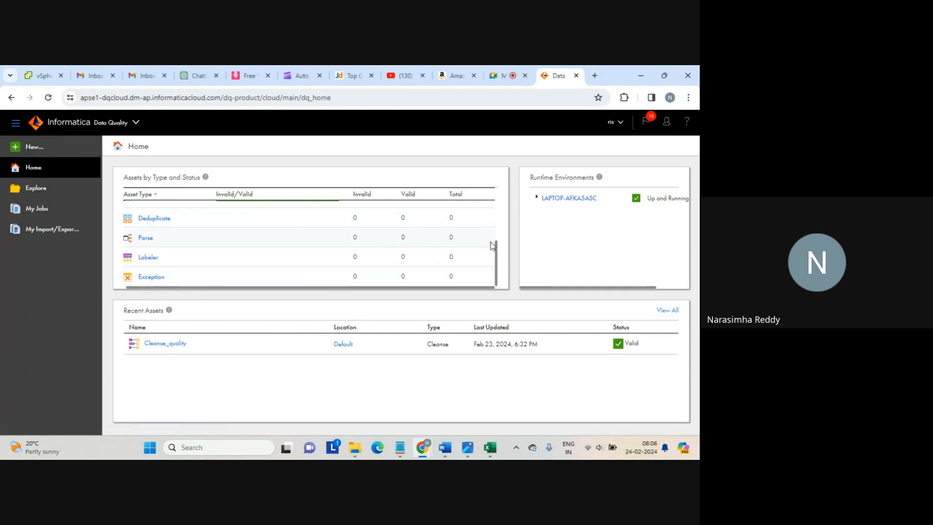
Scroll the Assets table back to its first rows and switch to the Google Meet call
mouse_move(496, 250)
mouse_down()
mouse_move(494, 236)
mouse_move(497, 260)
mouse_up()
drag(497, 260, 480, 200)
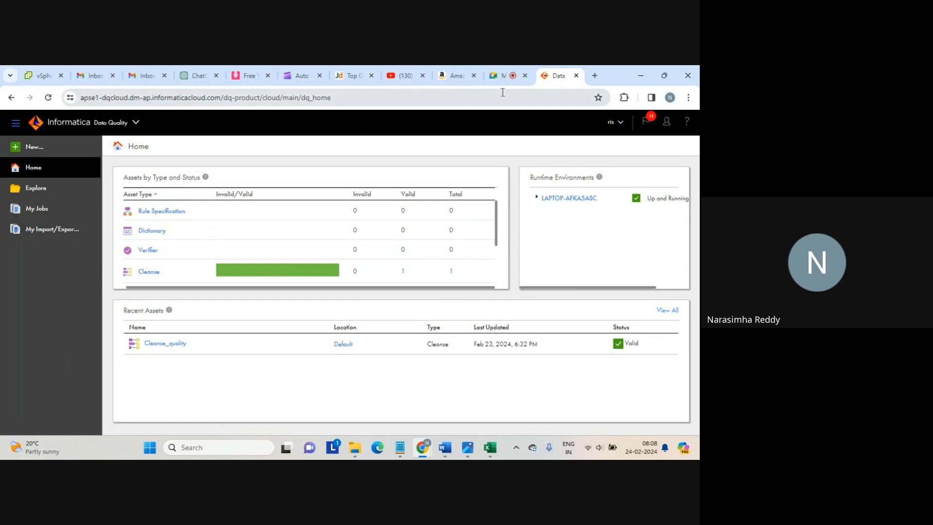
click(503, 76)
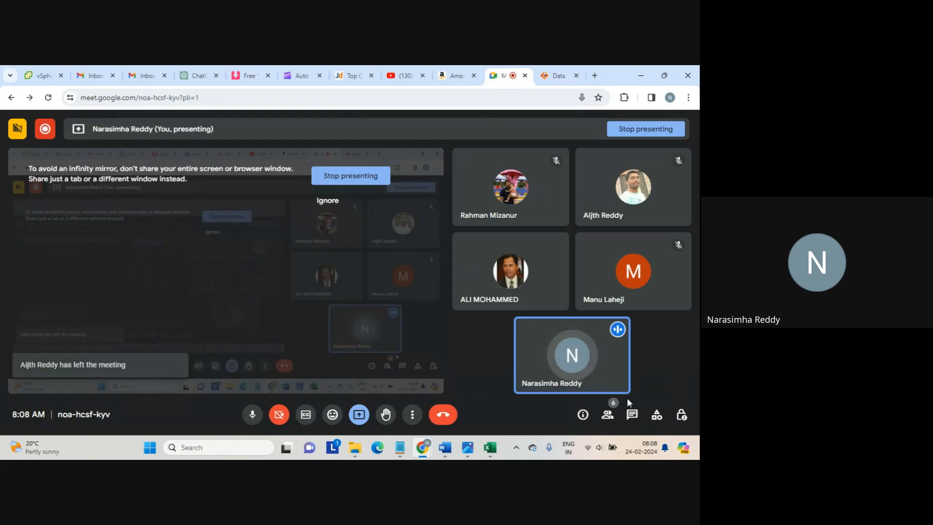
Send the participant's gmail.com e-mail address in the Meet chat, then stop presenting the screen
click(632, 415)
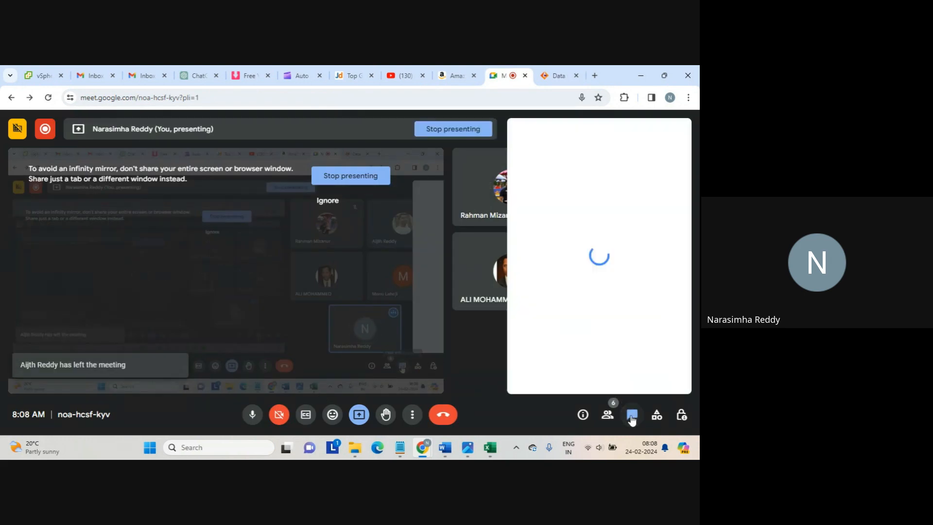
click(554, 373)
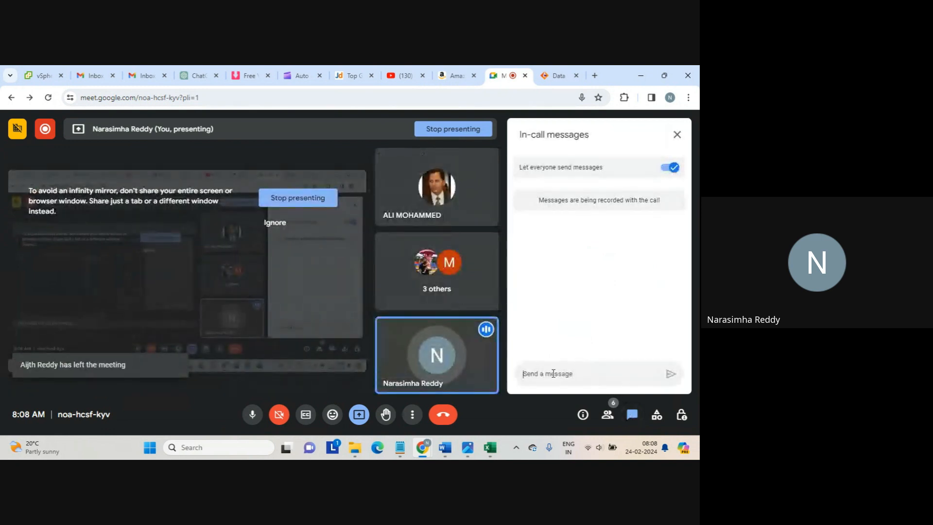
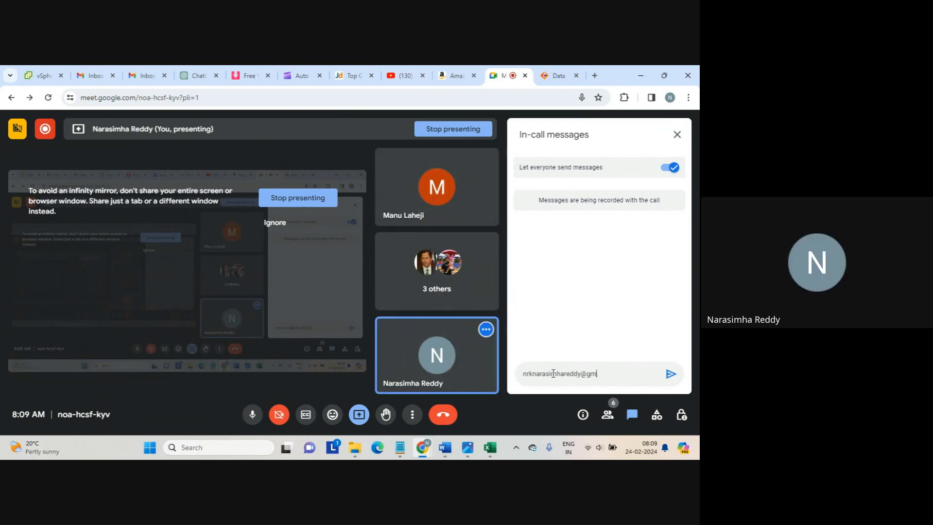
key(Return)
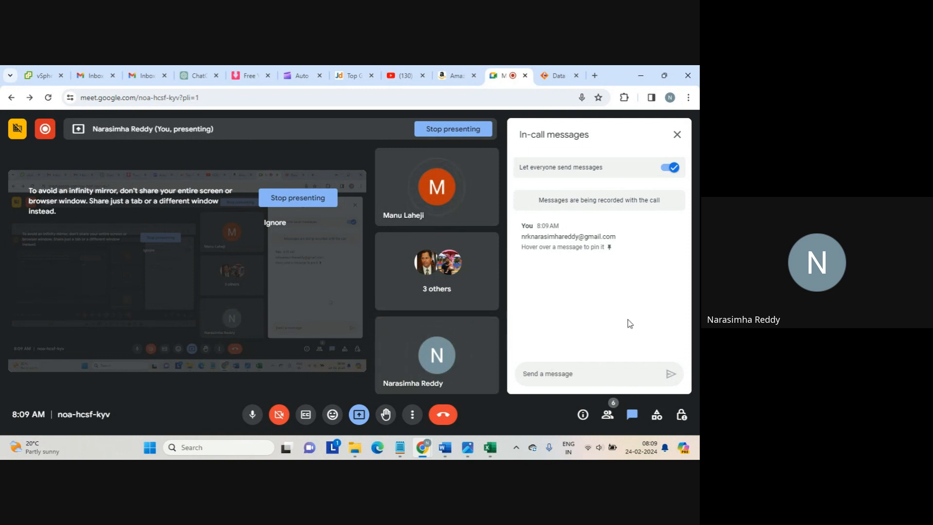
click(463, 132)
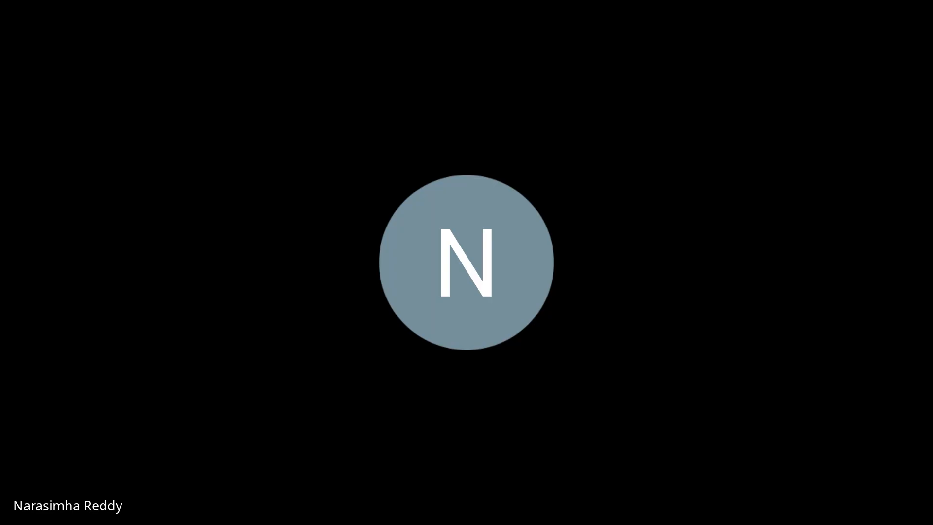